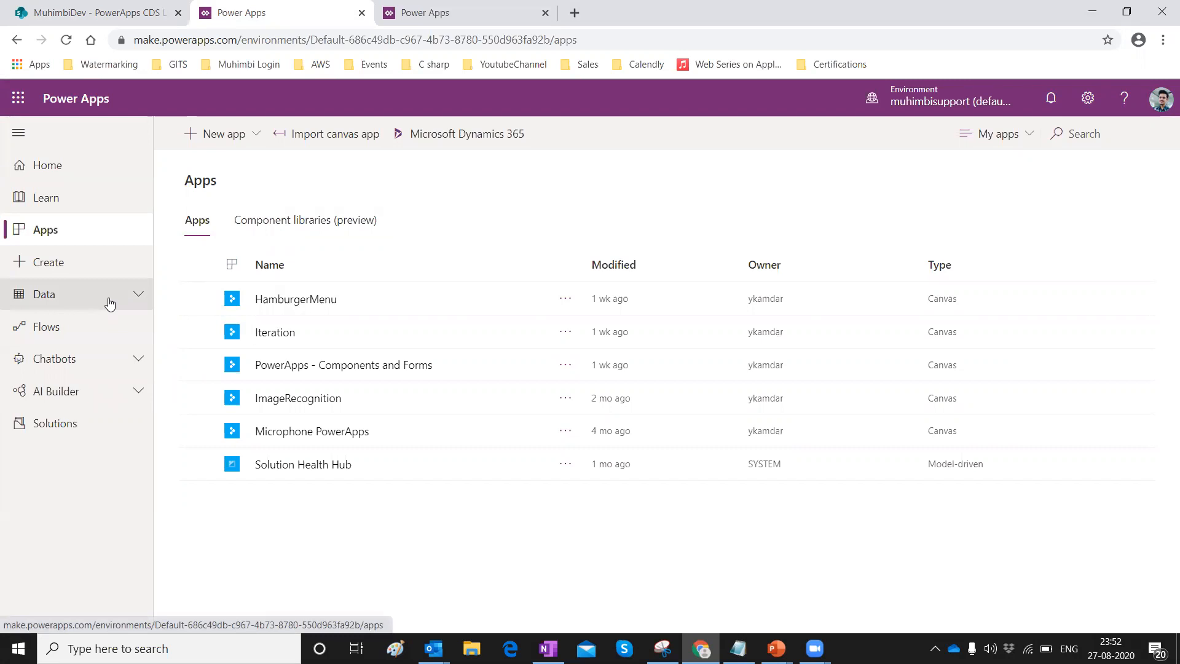
Expand Data in the left navigation and open the Entities list.
{"action": "left_click", "coordinate": [109, 304]}
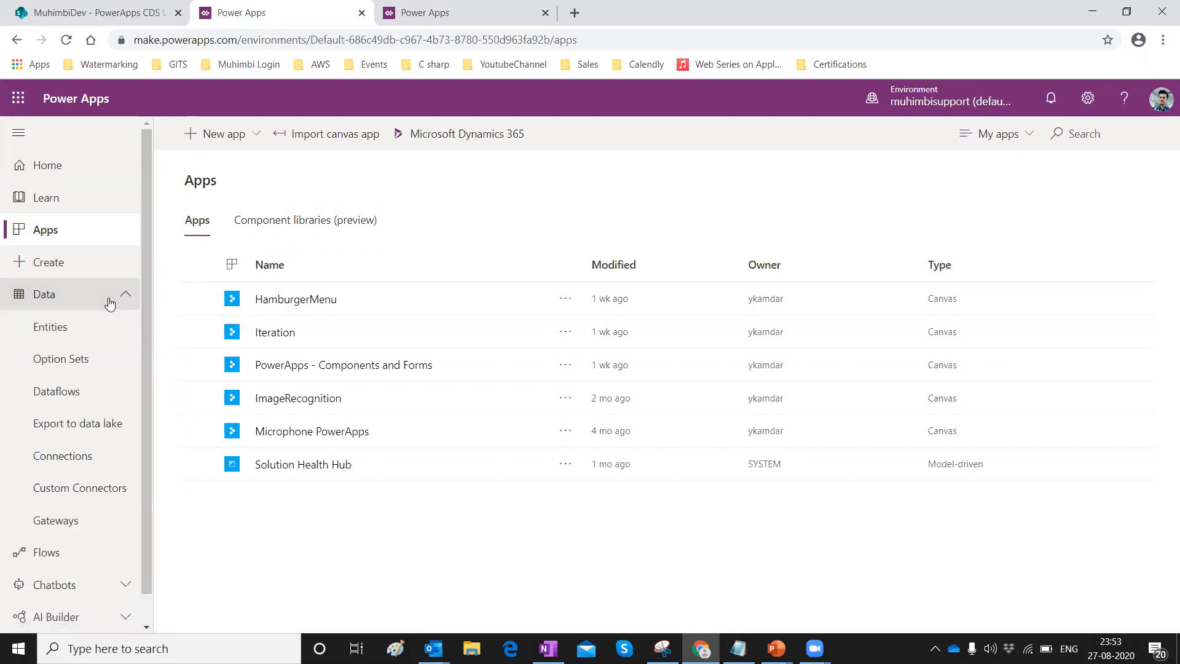
{"action": "left_click", "coordinate": [54, 334]}
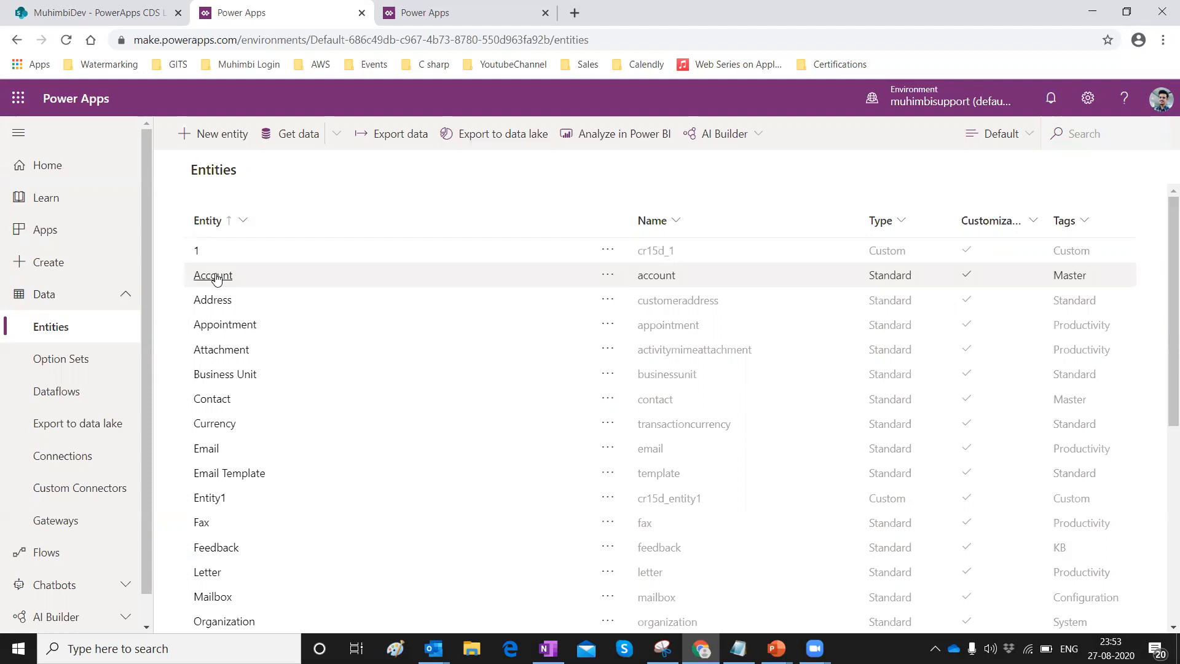
Start a Get data import from the Entities toolbar to choose a data source.
{"action": "left_click", "coordinate": [291, 137]}
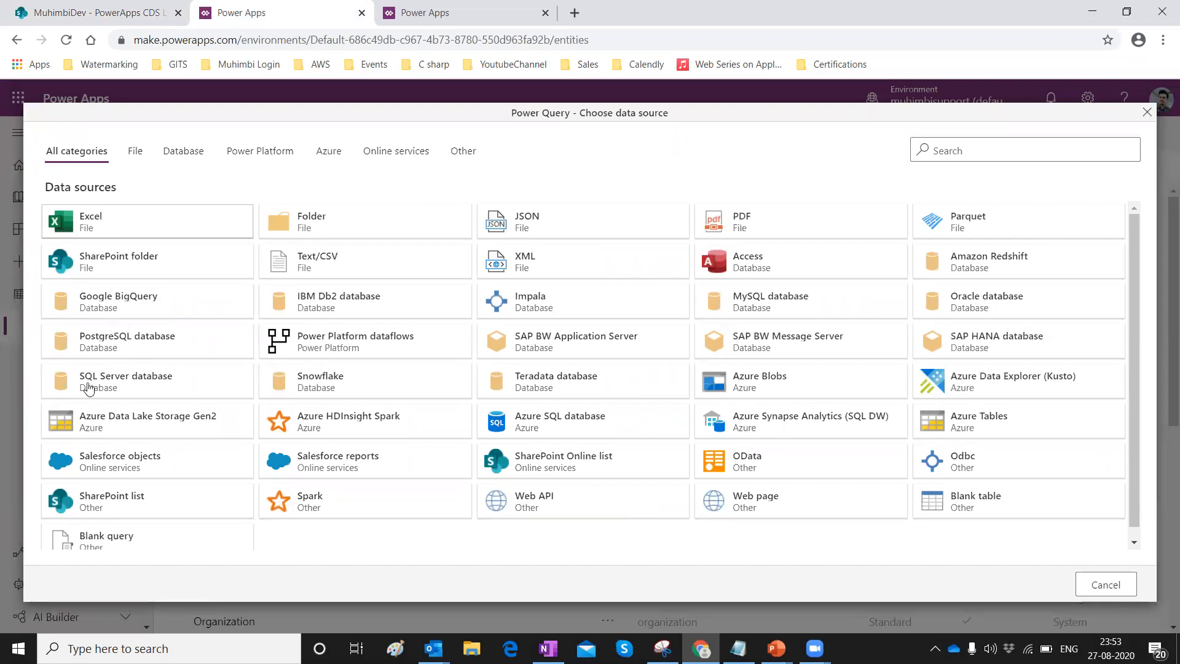
Connect a SharePoint Online list to the copied WaterMarking site URL, then edit the connection after the invalid-credentials warning.
{"action": "left_click", "coordinate": [565, 472]}
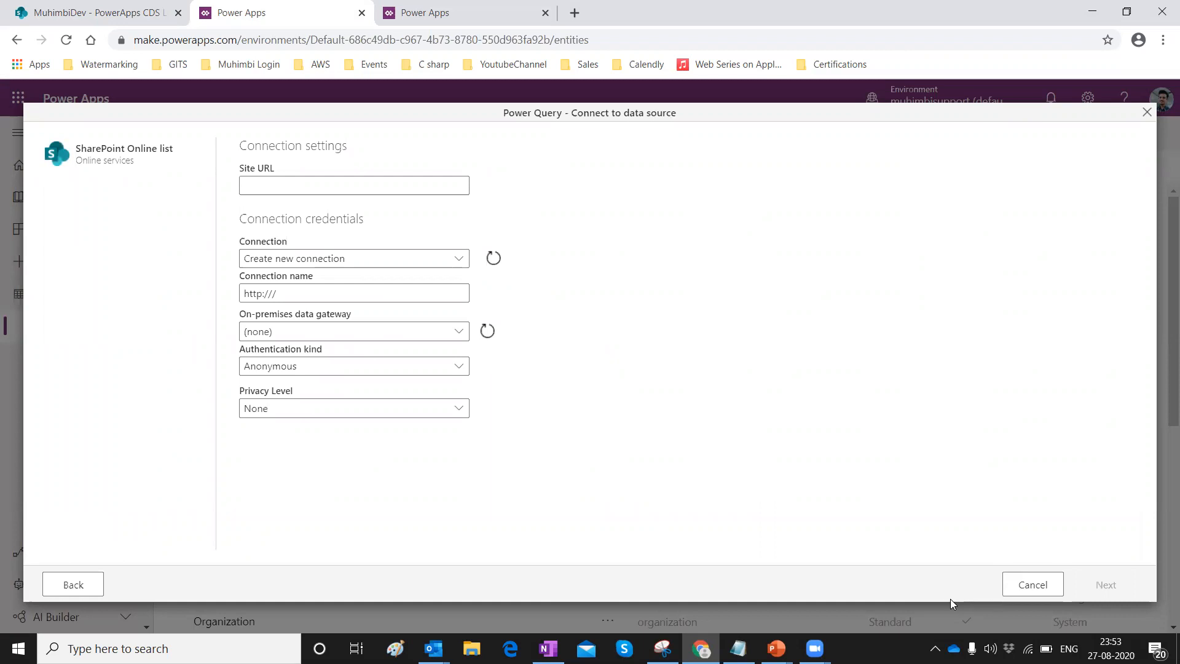
{"action": "left_click", "coordinate": [123, 15]}
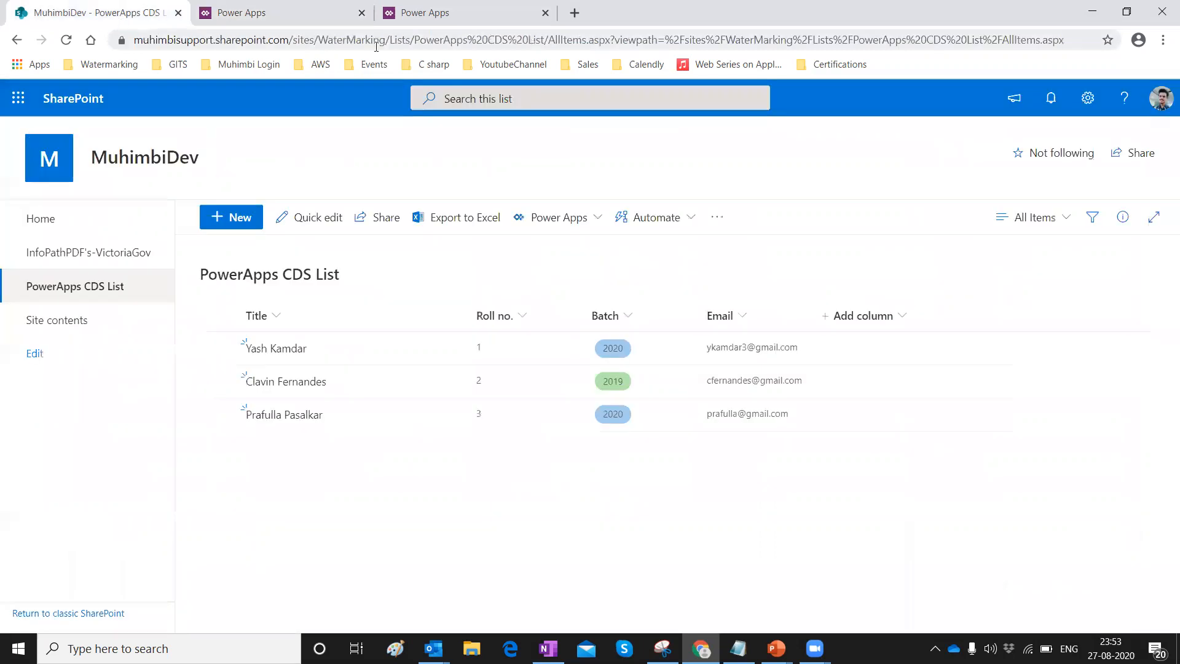
{"action": "left_click_drag", "start_coordinate": [383, 39], "coordinate": [92, 40]}
{"action": "key", "text": "ctrl+c"}
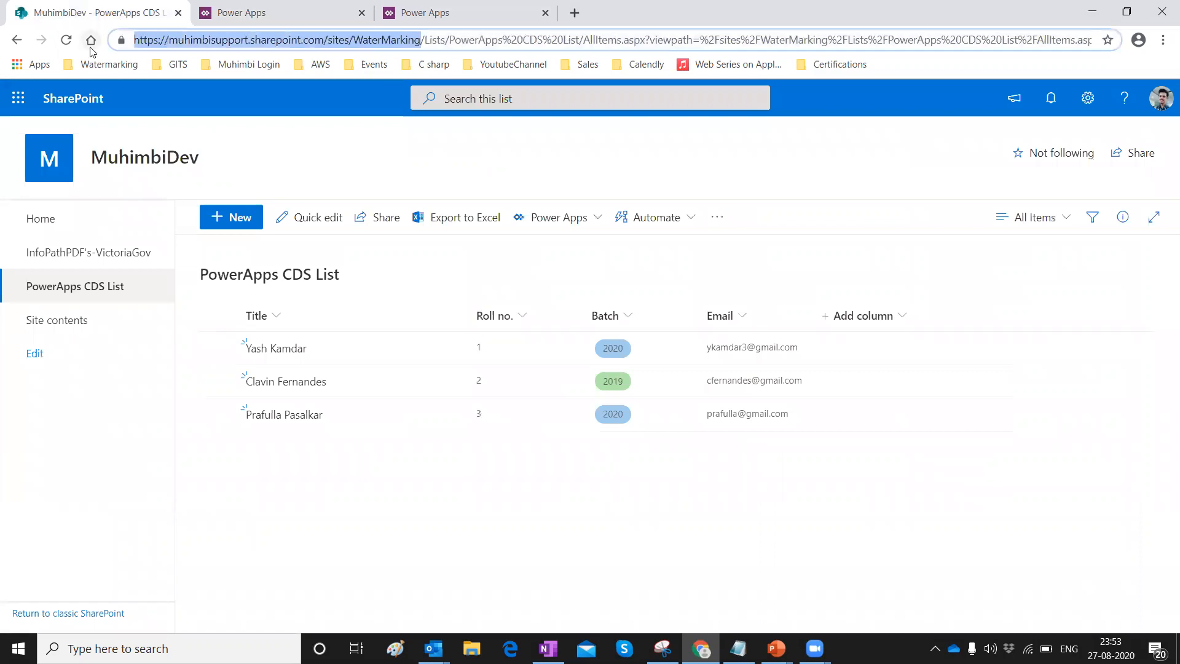
{"action": "left_click", "coordinate": [215, 12]}
{"action": "left_click", "coordinate": [251, 184]}
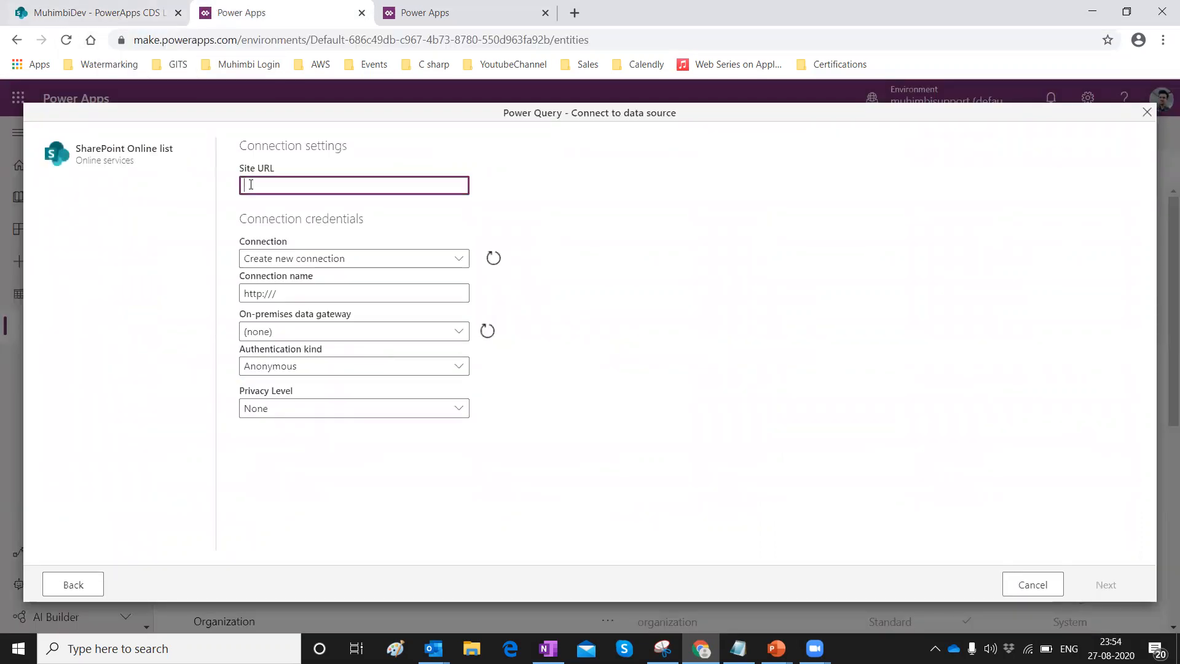
{"action": "key", "text": "ctrl+v"}
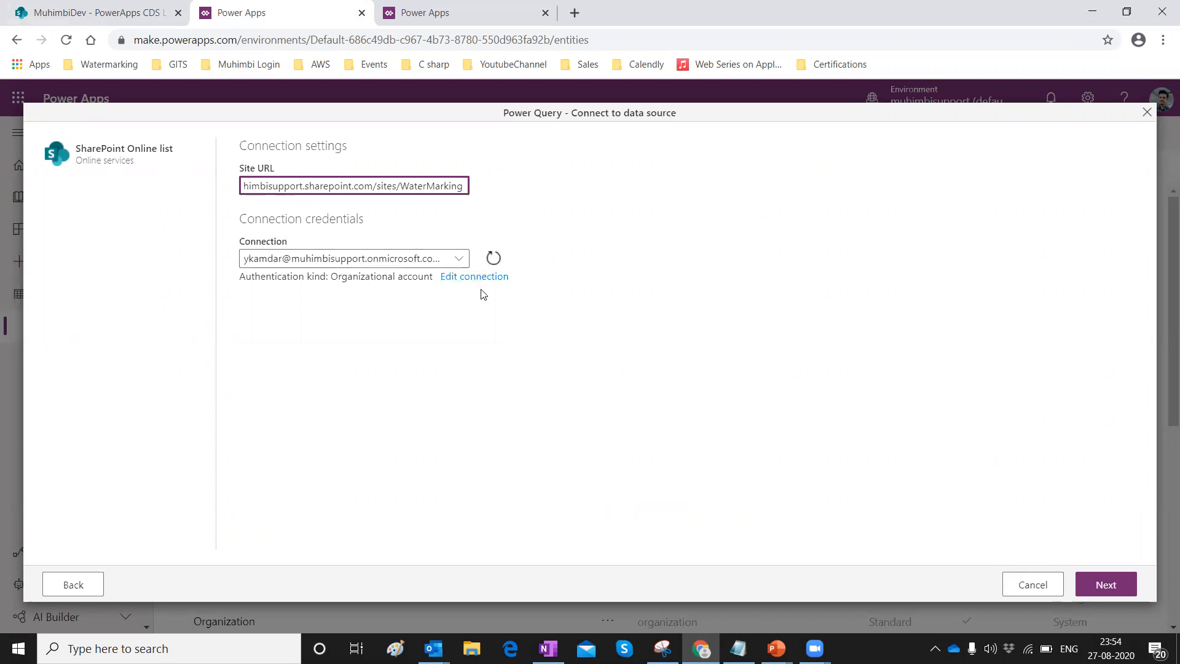
{"action": "left_click", "coordinate": [1085, 586]}
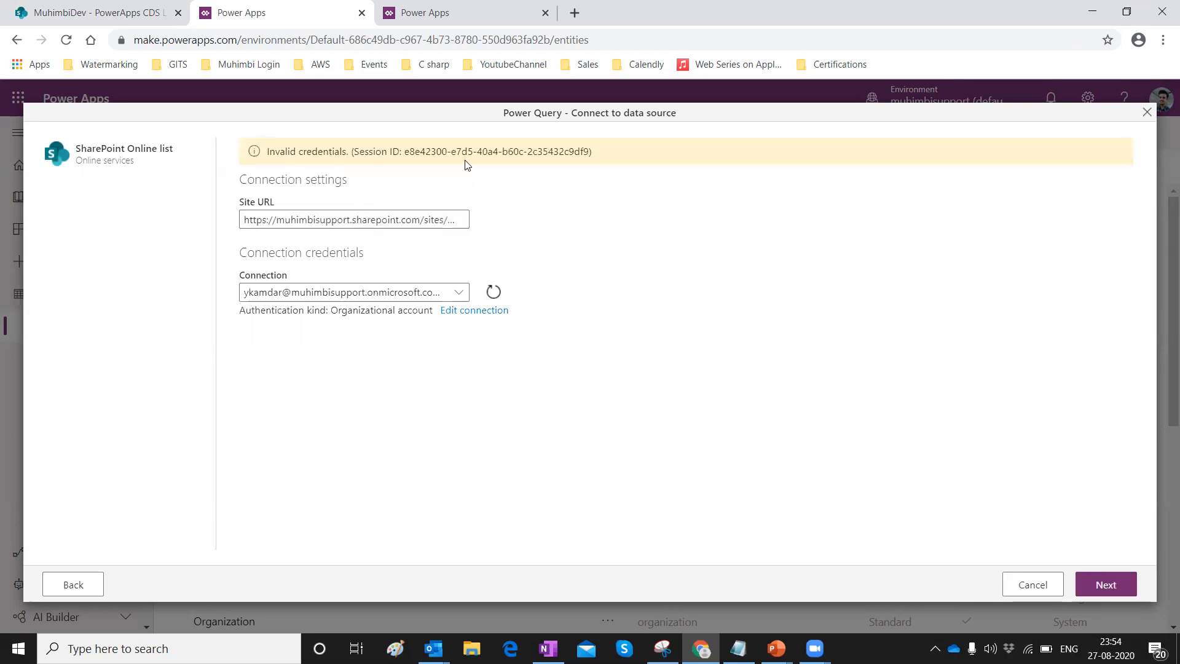
{"action": "left_click", "coordinate": [466, 313]}
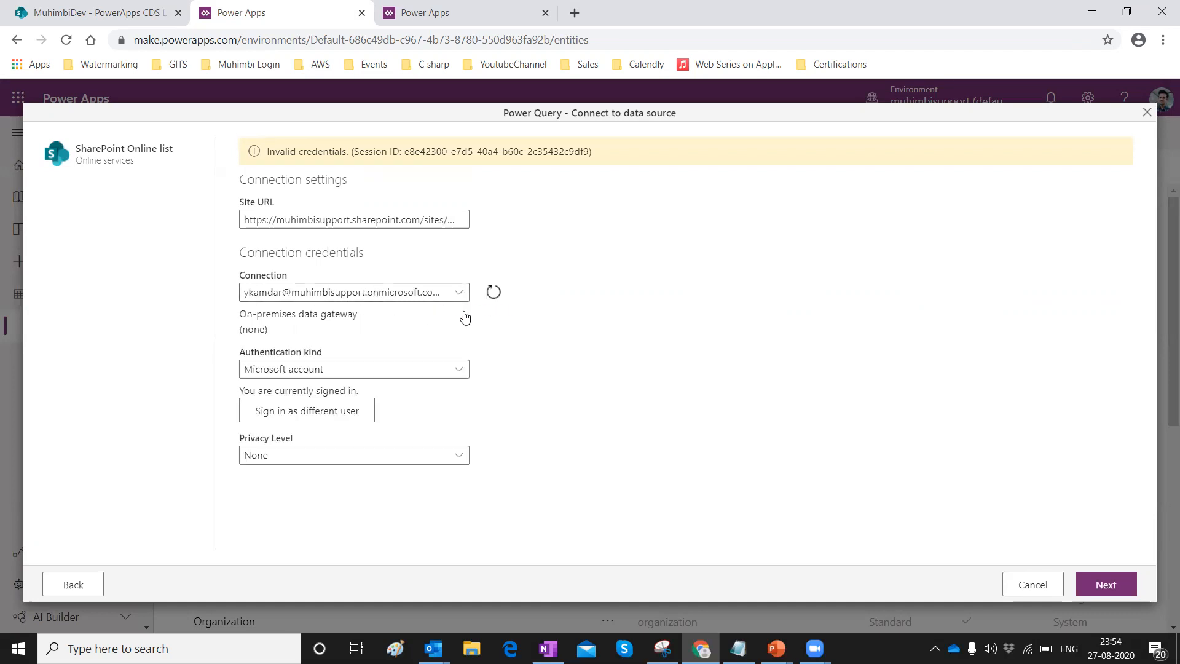
Sign the connection in as a different user, entering the organisational account e-mail.
{"action": "left_click", "coordinate": [303, 411]}
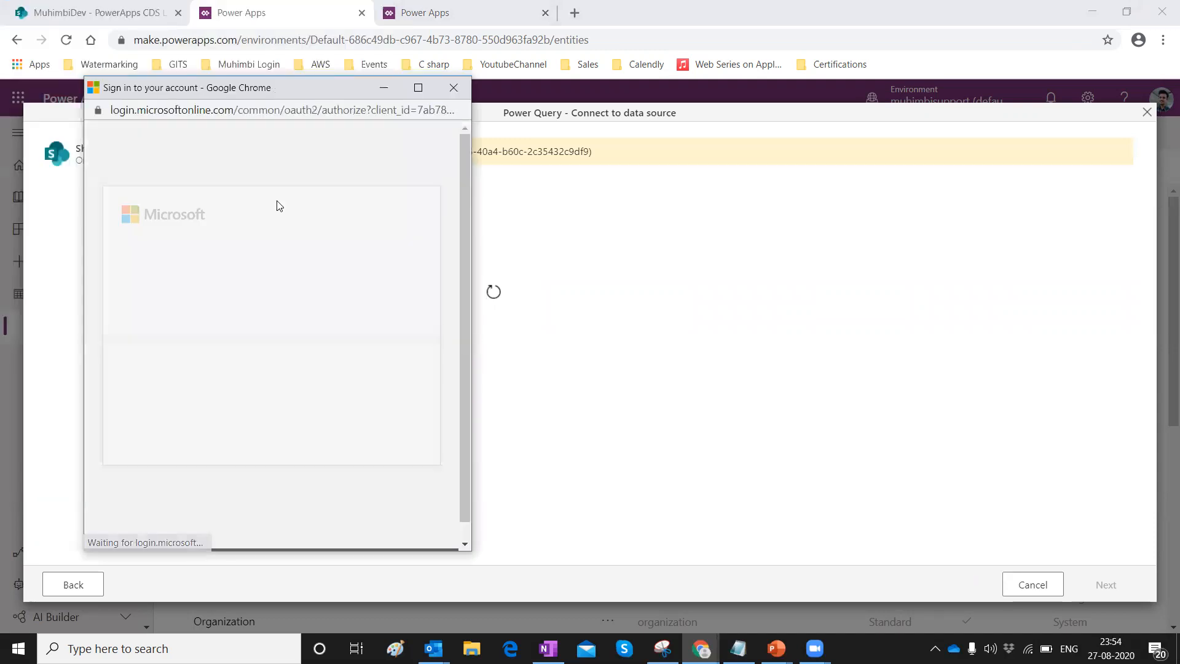
{"action": "left_click", "coordinate": [209, 419]}
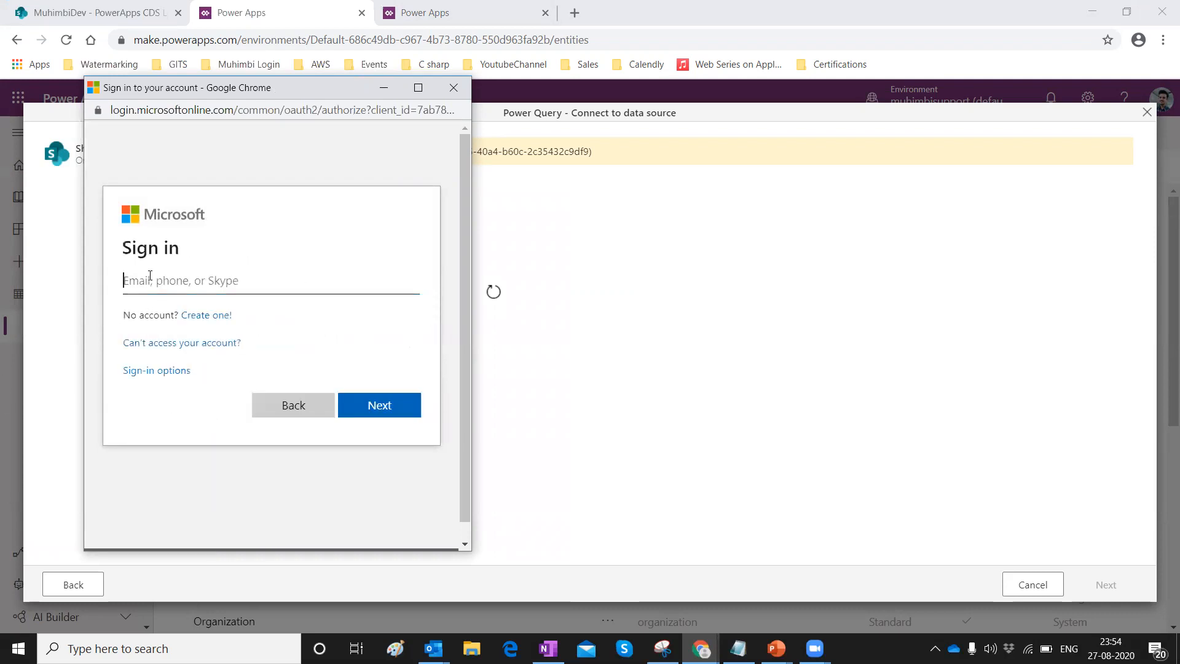
{"action": "left_click", "coordinate": [357, 402]}
Enter the account password, sign in, and choose to stay signed in.
{"action": "type", "text": "•••••••"}
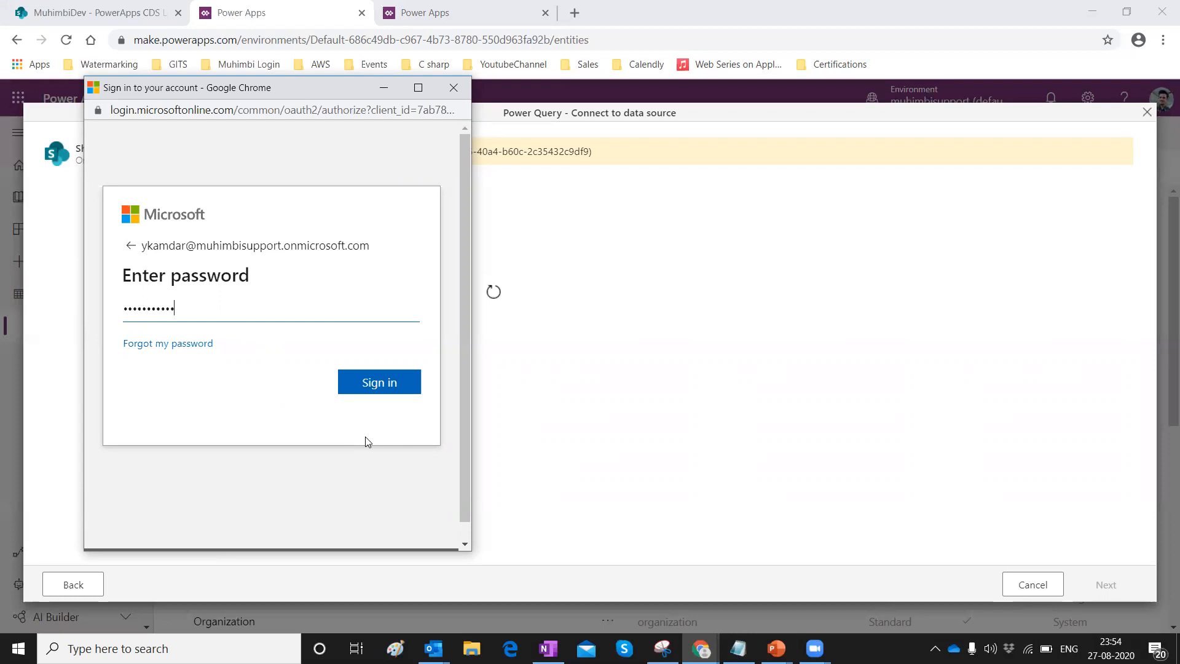
{"action": "key", "text": "ctrl+a"}
{"action": "key", "text": "BackSpace"}
{"action": "type", "text": "••••••"}
{"action": "key", "text": "ctrl+a"}
{"action": "key", "text": "BackSpace"}
{"action": "type", "text": "••••••••••••"}
{"action": "left_click", "coordinate": [385, 381]}
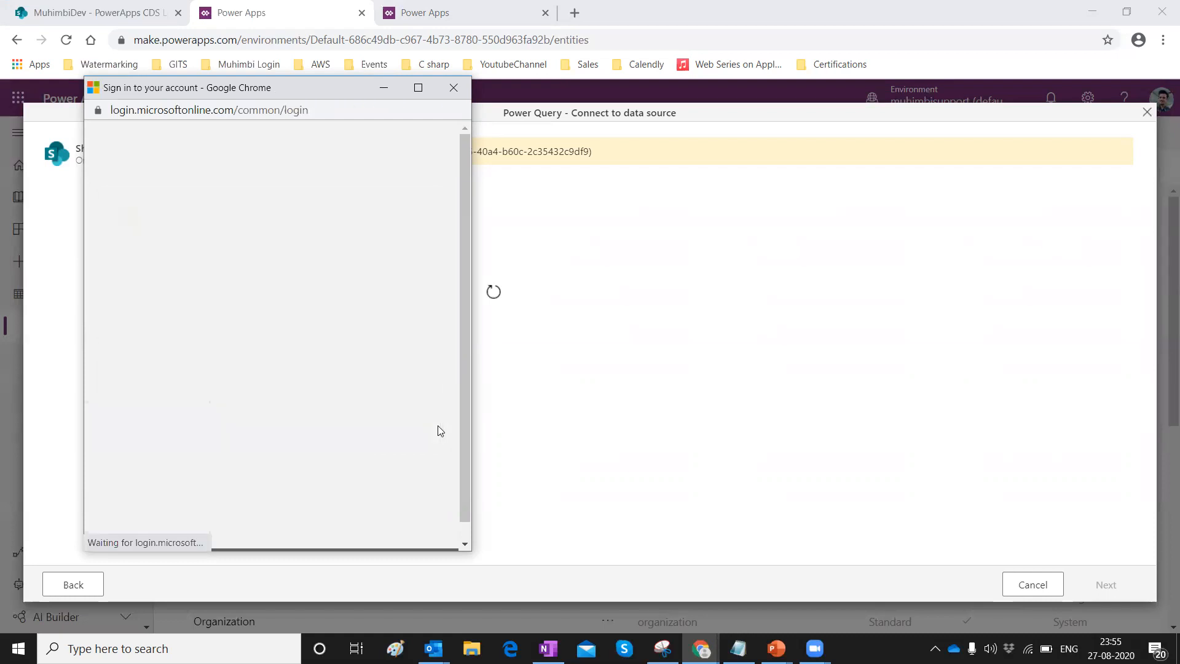
{"action": "left_click", "coordinate": [131, 355]}
{"action": "left_click", "coordinate": [369, 401]}
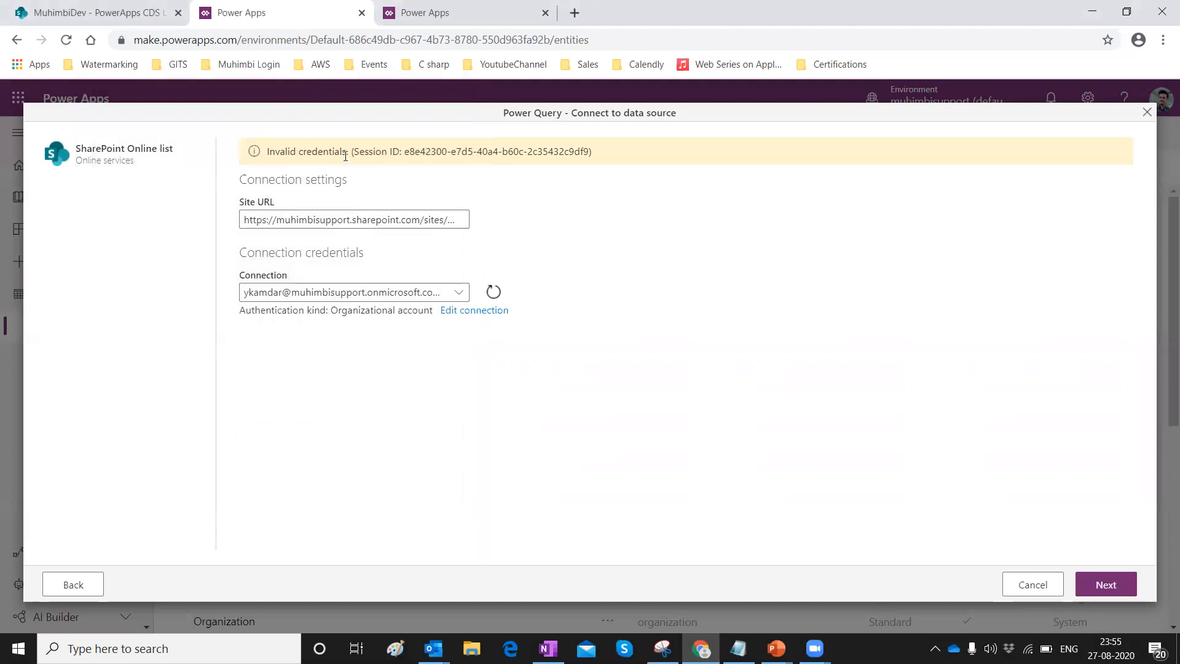
Create a new connection with no gateway, Microsoft account authentication and Organizational privacy level.
{"action": "left_click", "coordinate": [459, 294]}
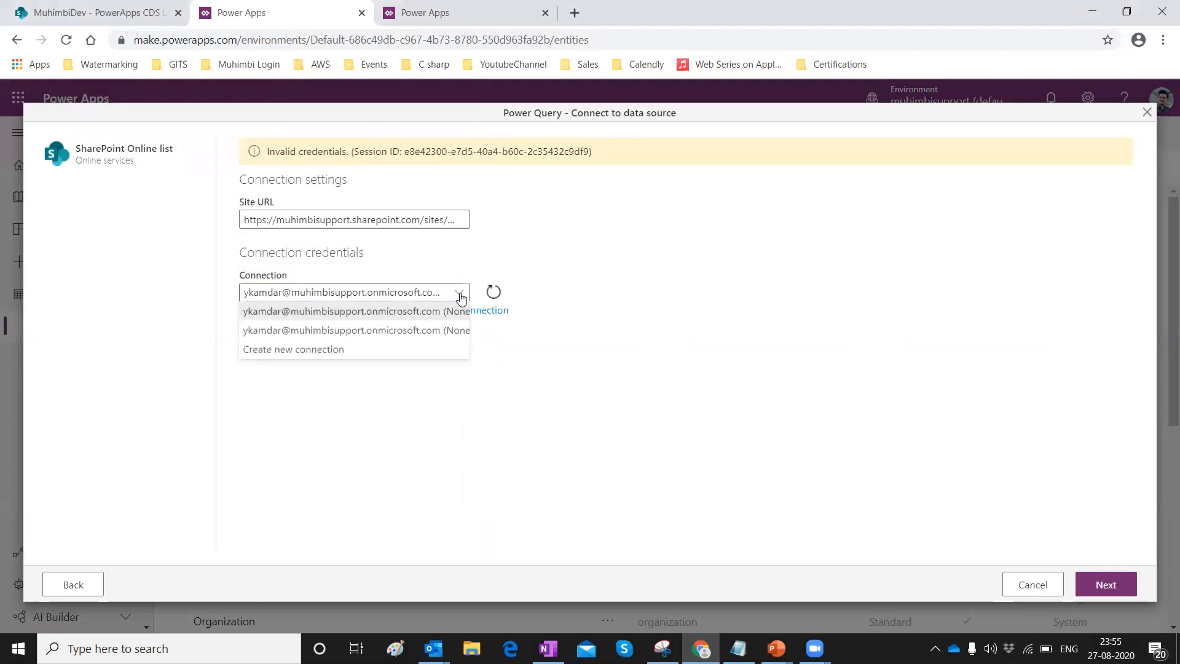
{"action": "left_click", "coordinate": [410, 352]}
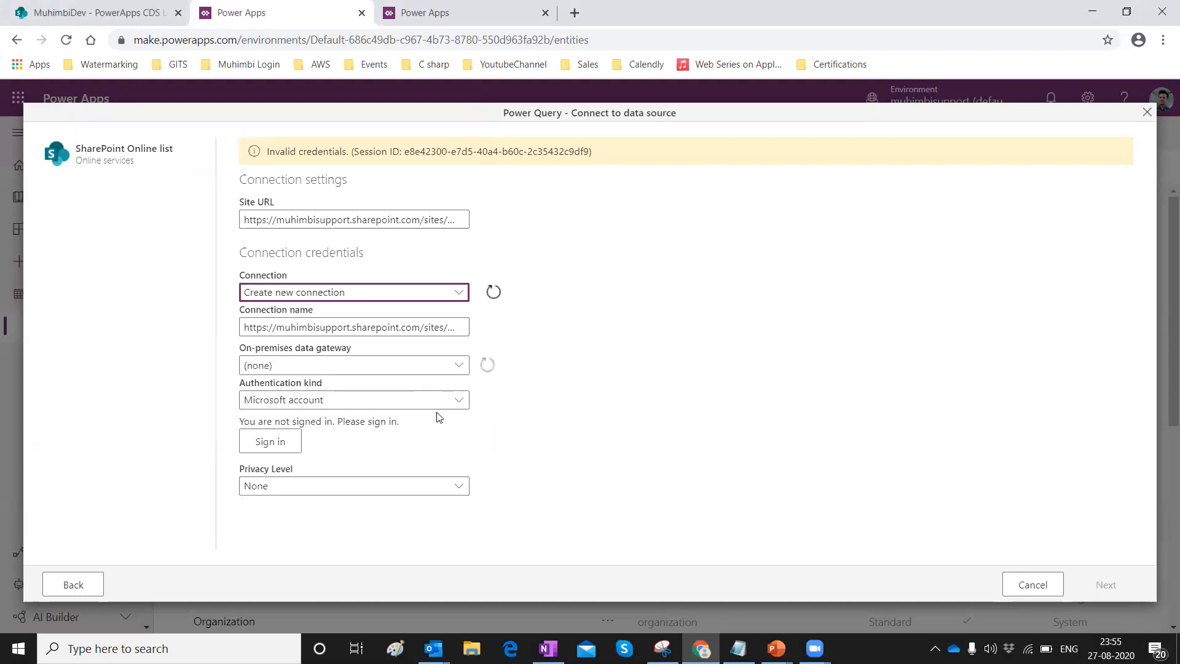
{"action": "left_click", "coordinate": [393, 366]}
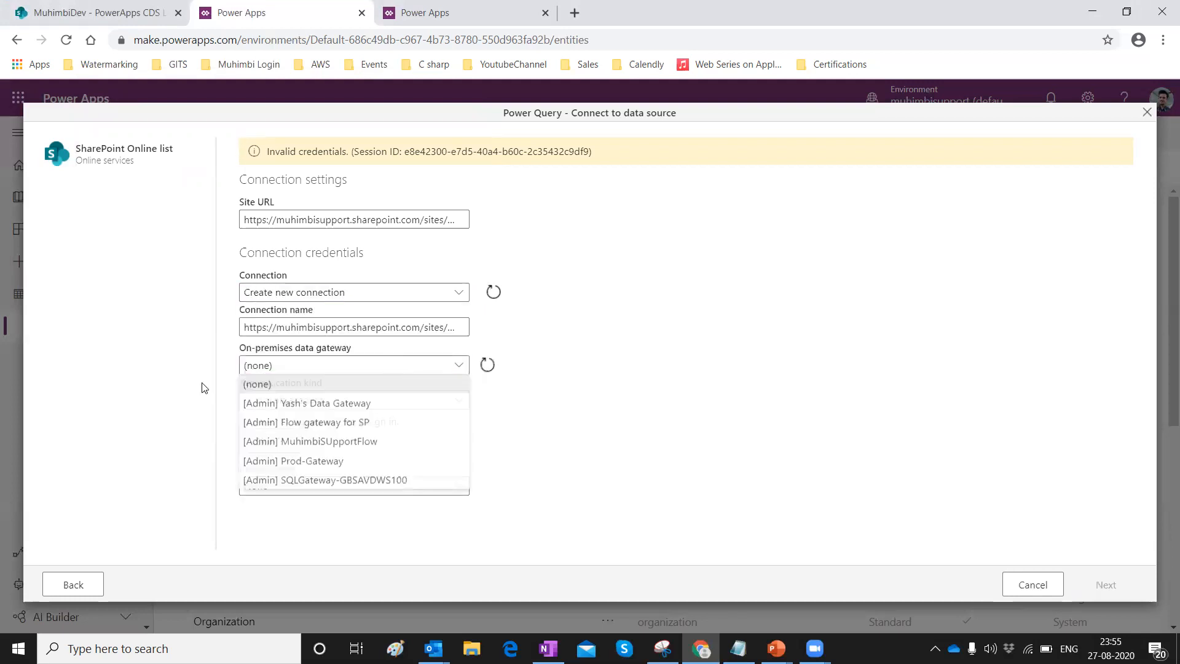
{"action": "left_click", "coordinate": [292, 382]}
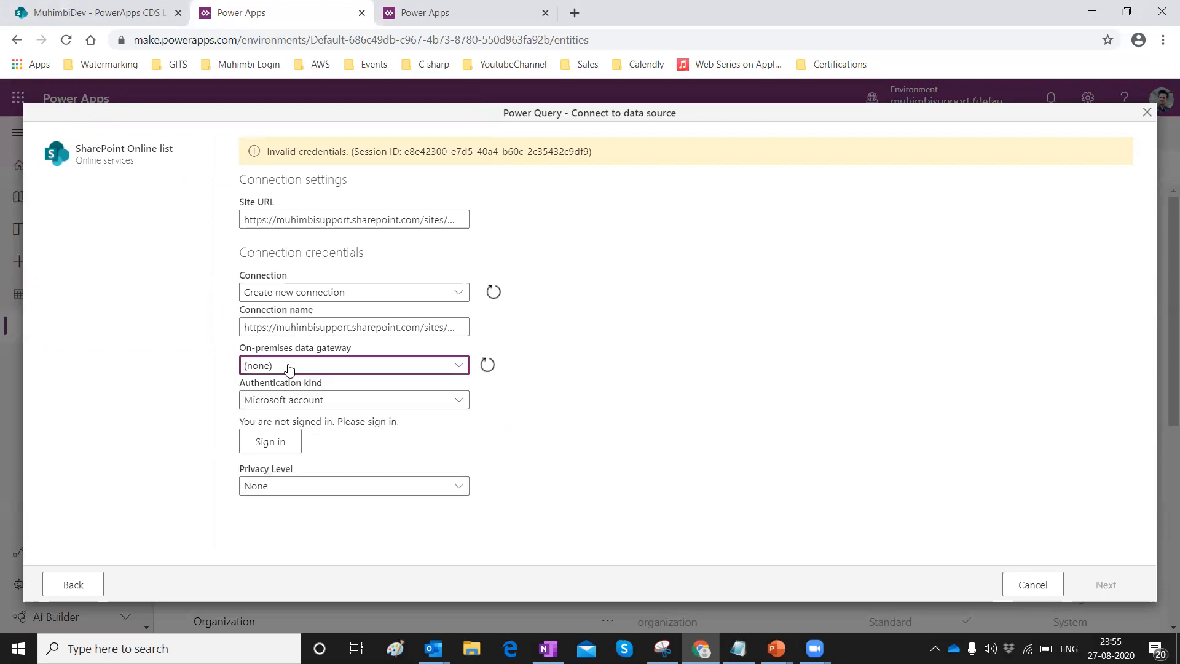
{"action": "left_click", "coordinate": [362, 402]}
{"action": "left_click", "coordinate": [277, 438]}
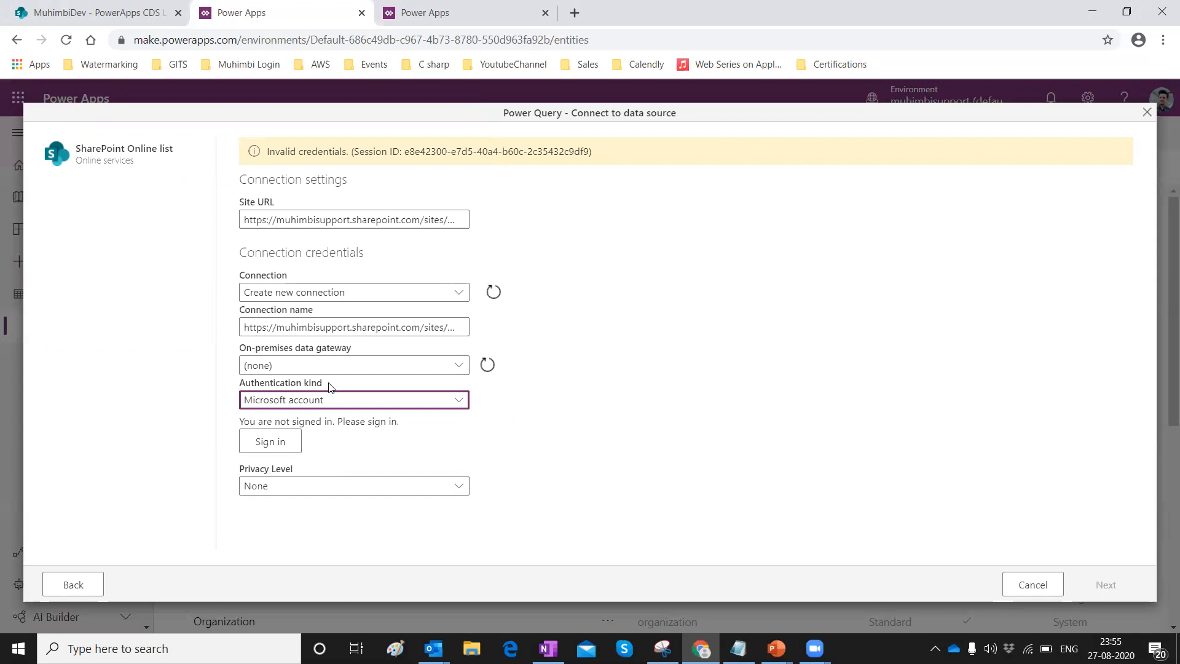
{"action": "left_click", "coordinate": [368, 486]}
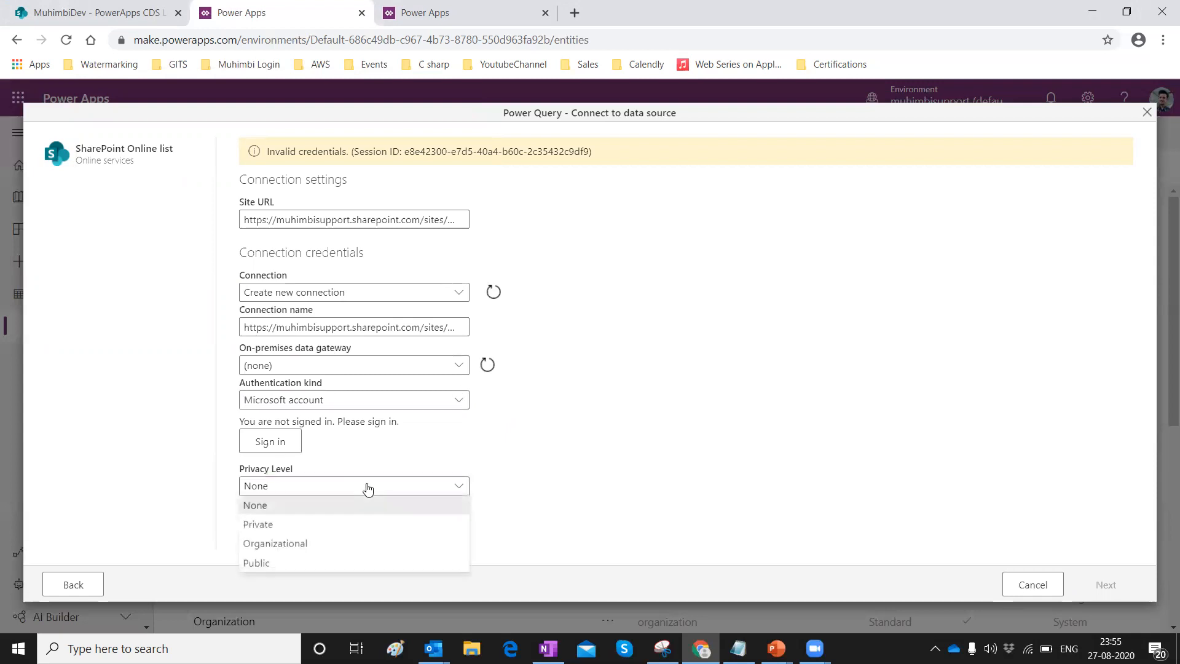
{"action": "left_click", "coordinate": [349, 545]}
Sign in with the organisational account e-mail and password, choosing to stay signed in.
{"action": "left_click", "coordinate": [287, 447]}
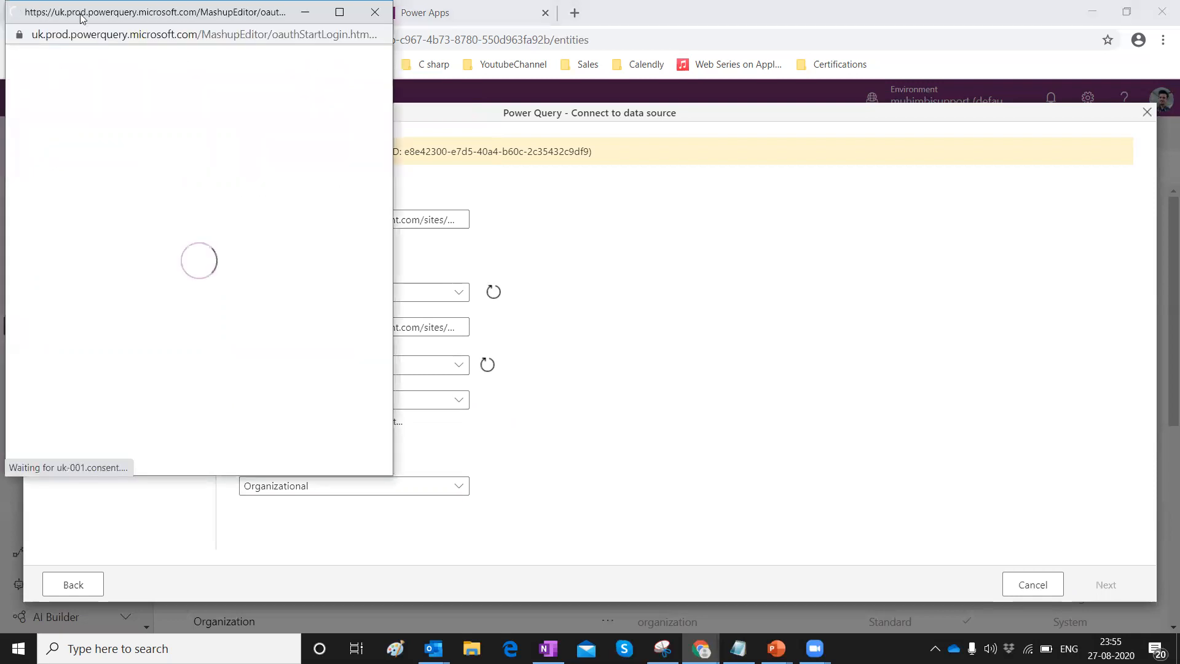
{"action": "left_click_drag", "start_coordinate": [82, 17], "coordinate": [316, 85]}
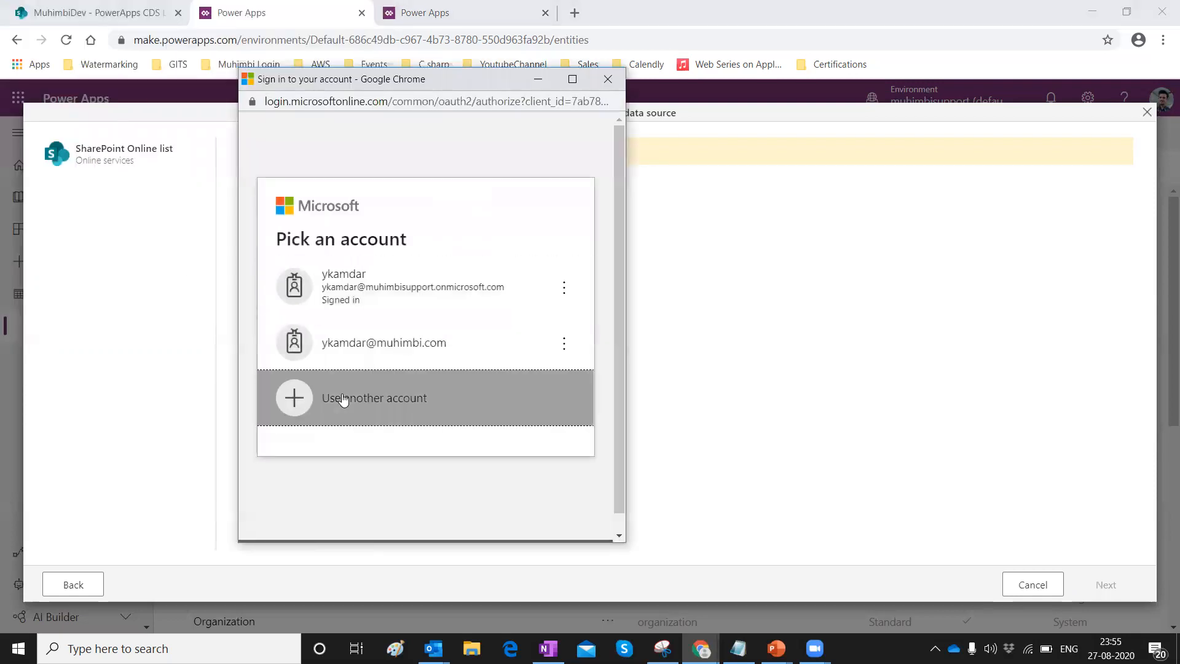
{"action": "left_click", "coordinate": [342, 396]}
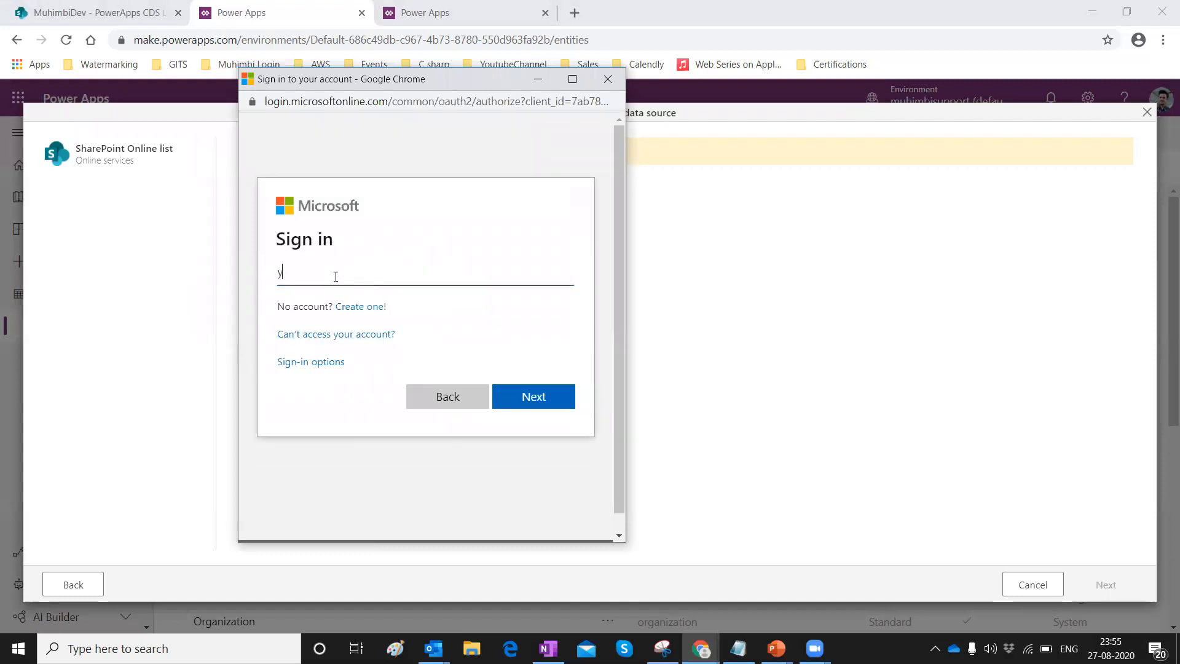
{"action": "key", "text": "Return"}
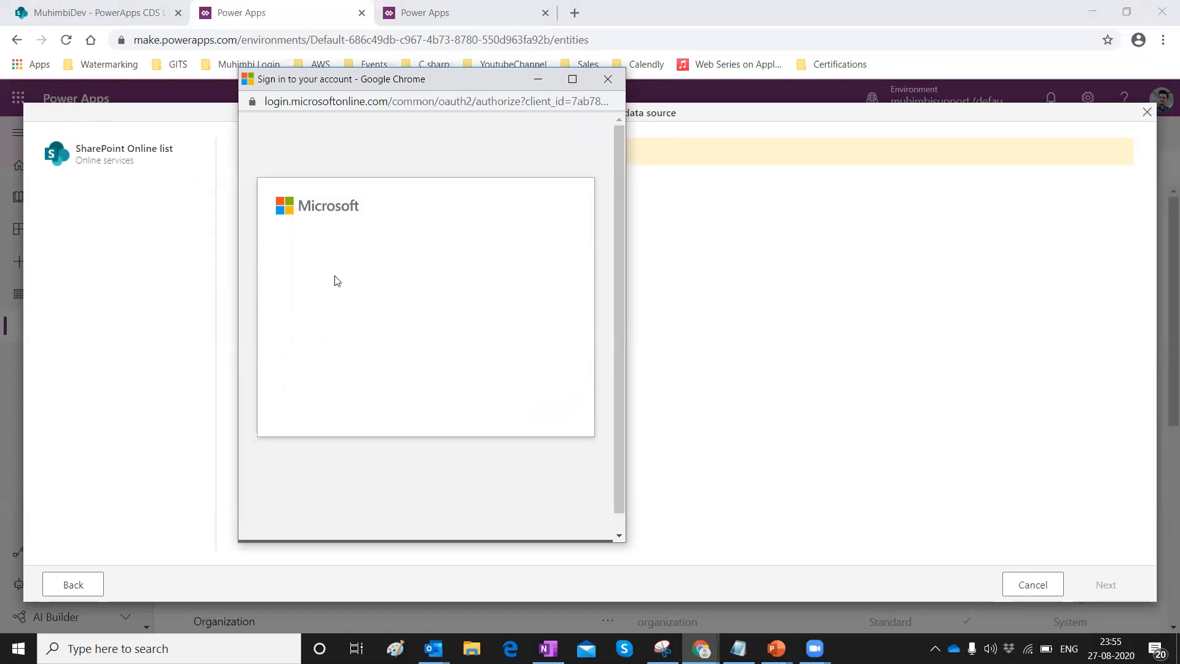
{"action": "type", "text": "•••••••"}
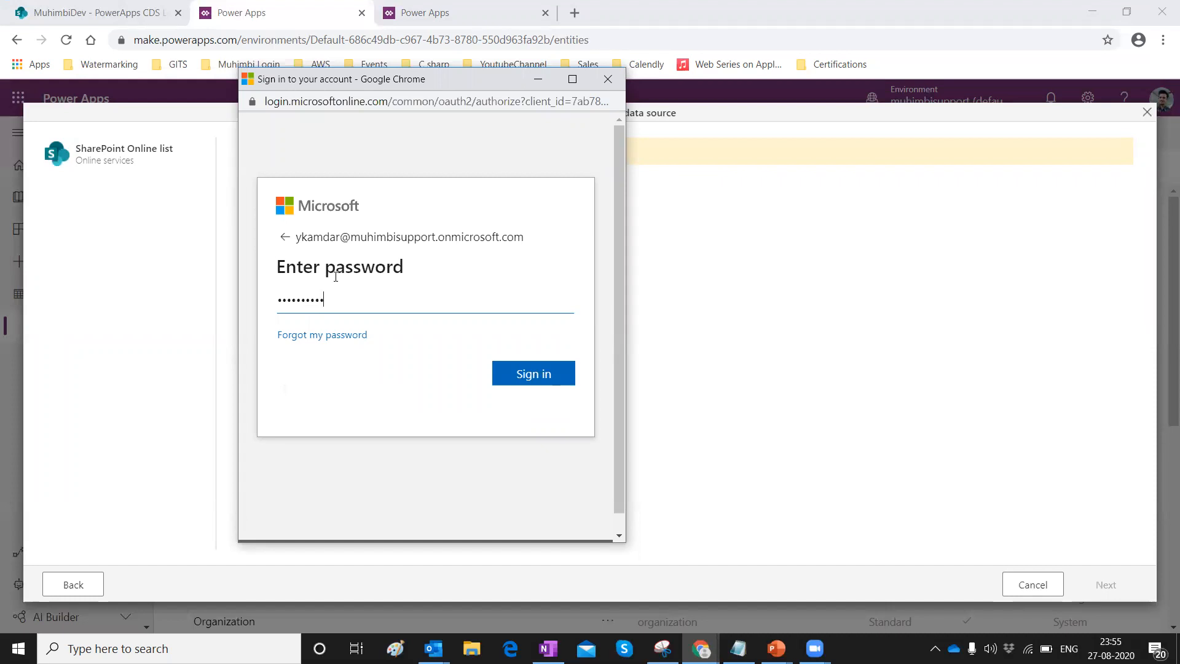
{"action": "left_click", "coordinate": [543, 363]}
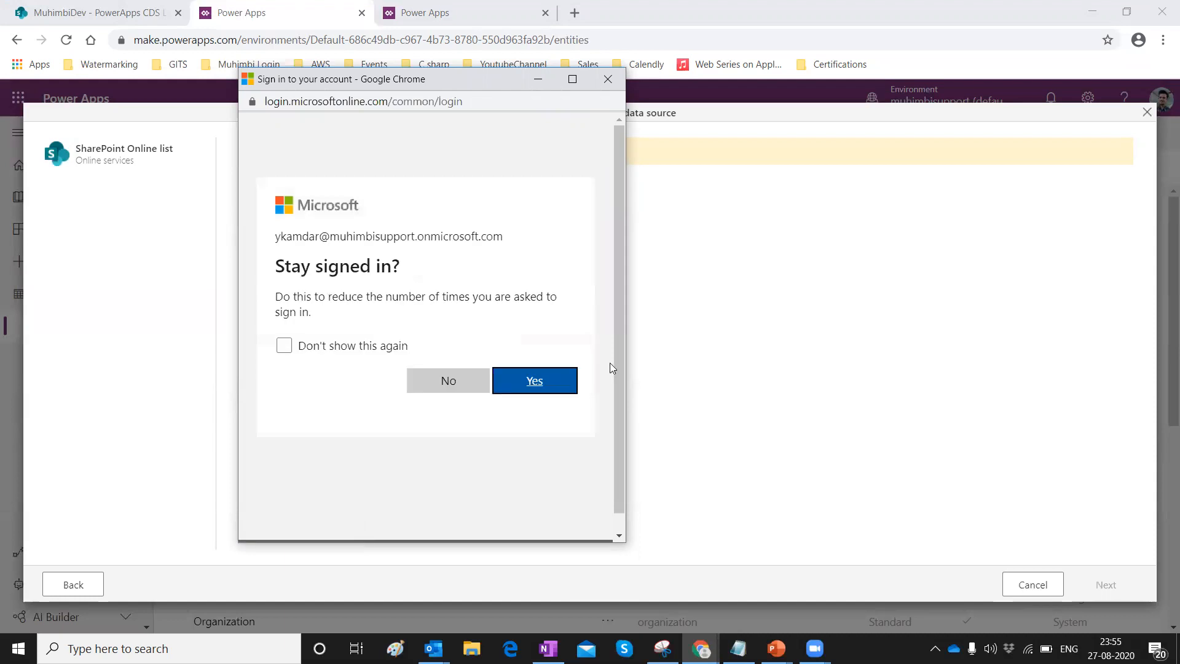
{"action": "left_click", "coordinate": [553, 385]}
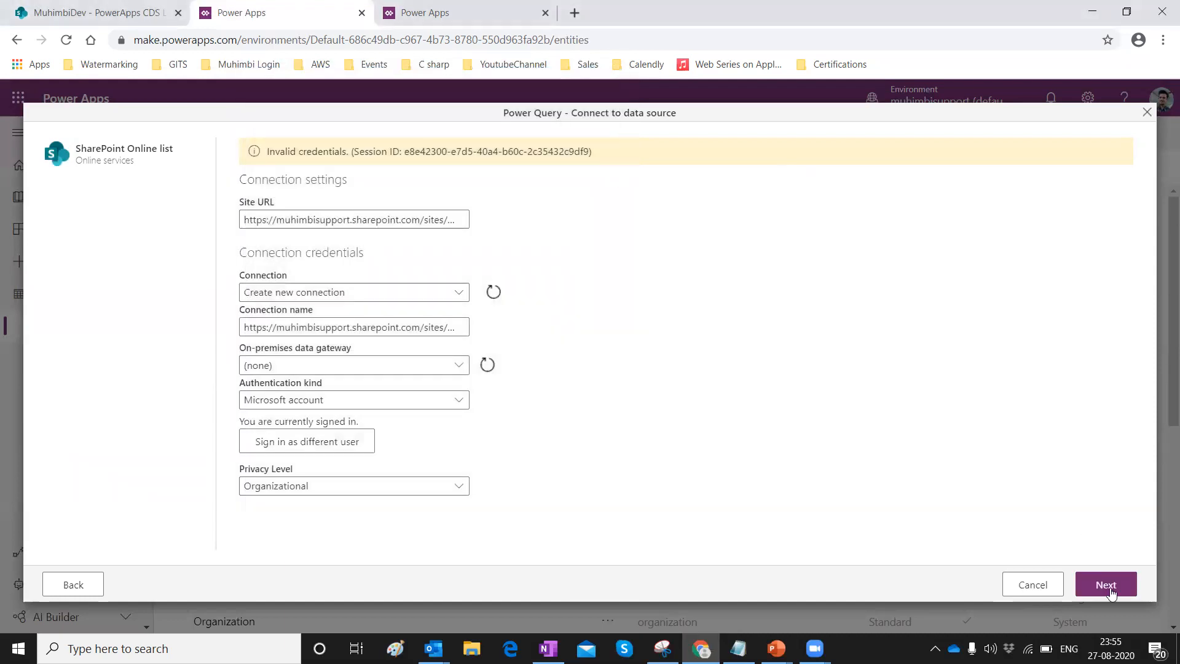
Continue to the SharePoint lists and tick PowerApps CDS List to preview its three rows.
{"action": "left_click", "coordinate": [1108, 589]}
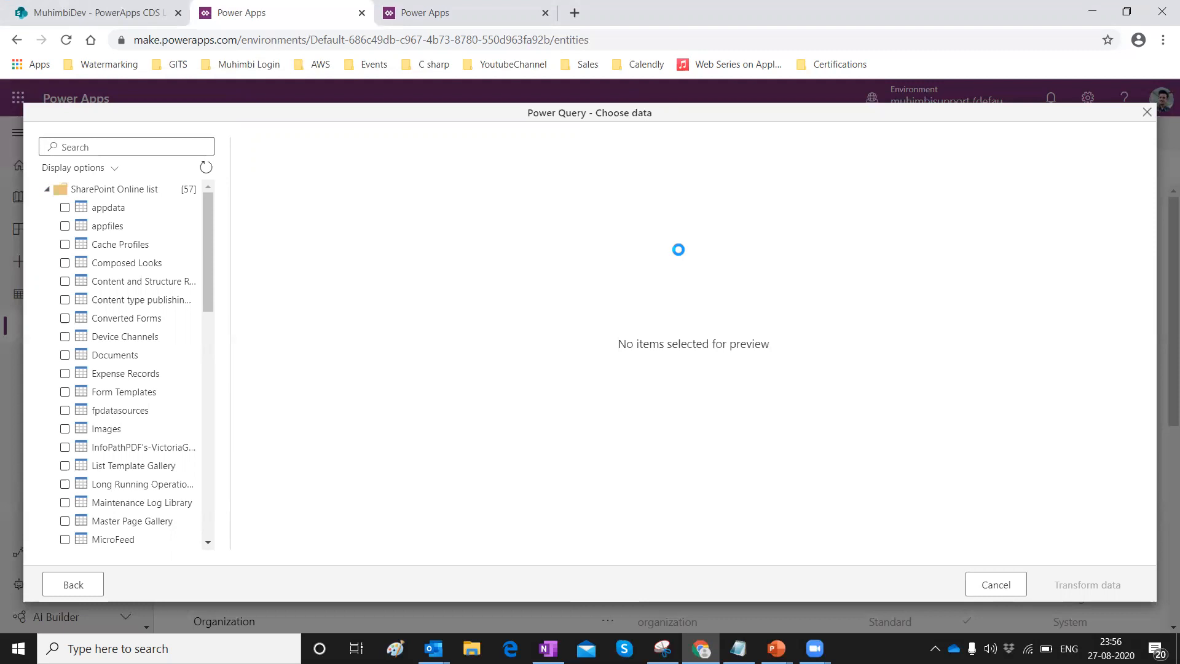
{"action": "left_click_drag", "start_coordinate": [208, 230], "coordinate": [207, 439]}
{"action": "left_click_drag", "start_coordinate": [216, 351], "coordinate": [229, 197]}
{"action": "scroll", "coordinate": [74, 316], "scroll_direction": "down", "scroll_amount": 7}
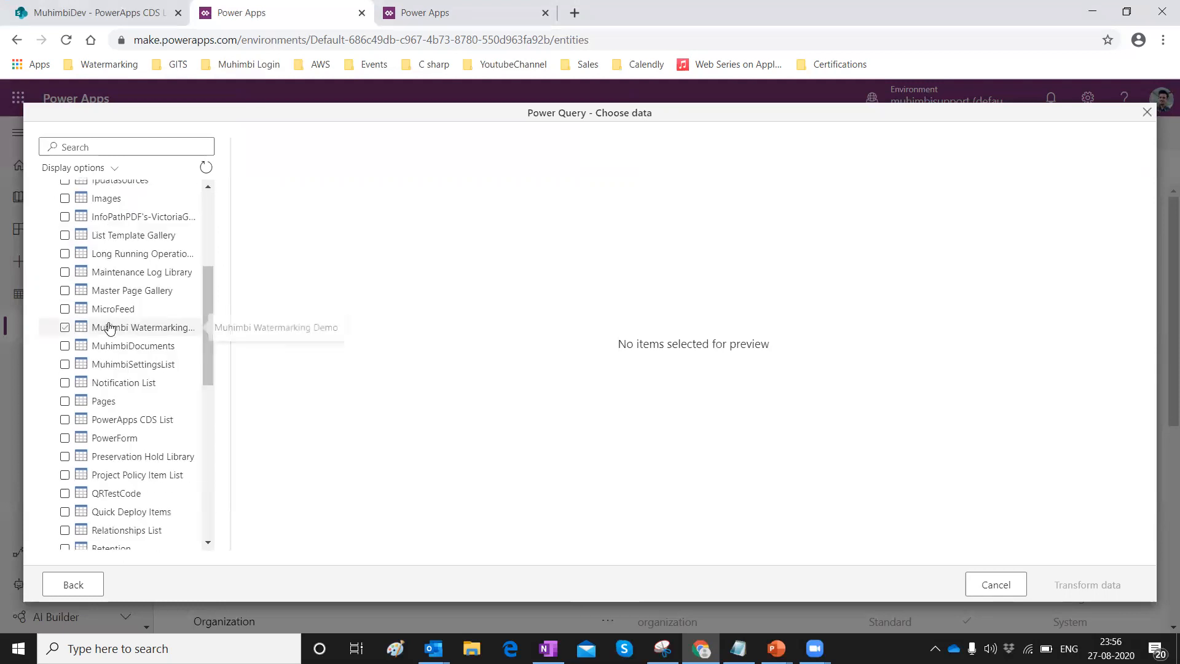
{"action": "left_click", "coordinate": [100, 374]}
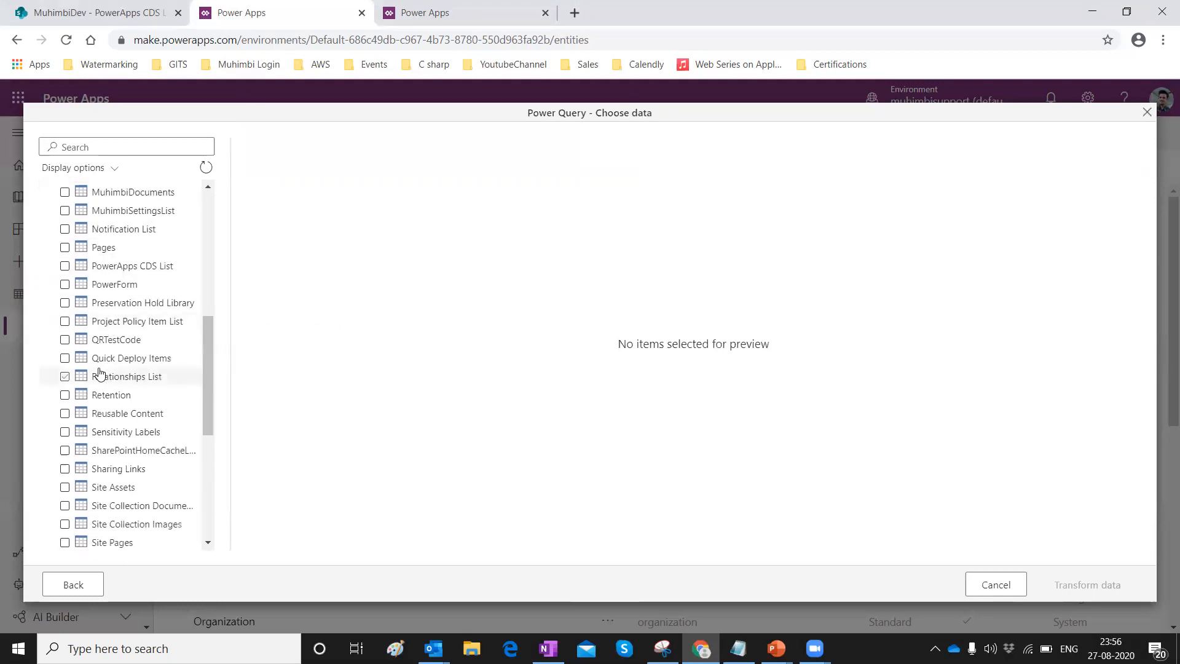
{"action": "left_click", "coordinate": [118, 265]}
{"action": "left_click", "coordinate": [65, 266]}
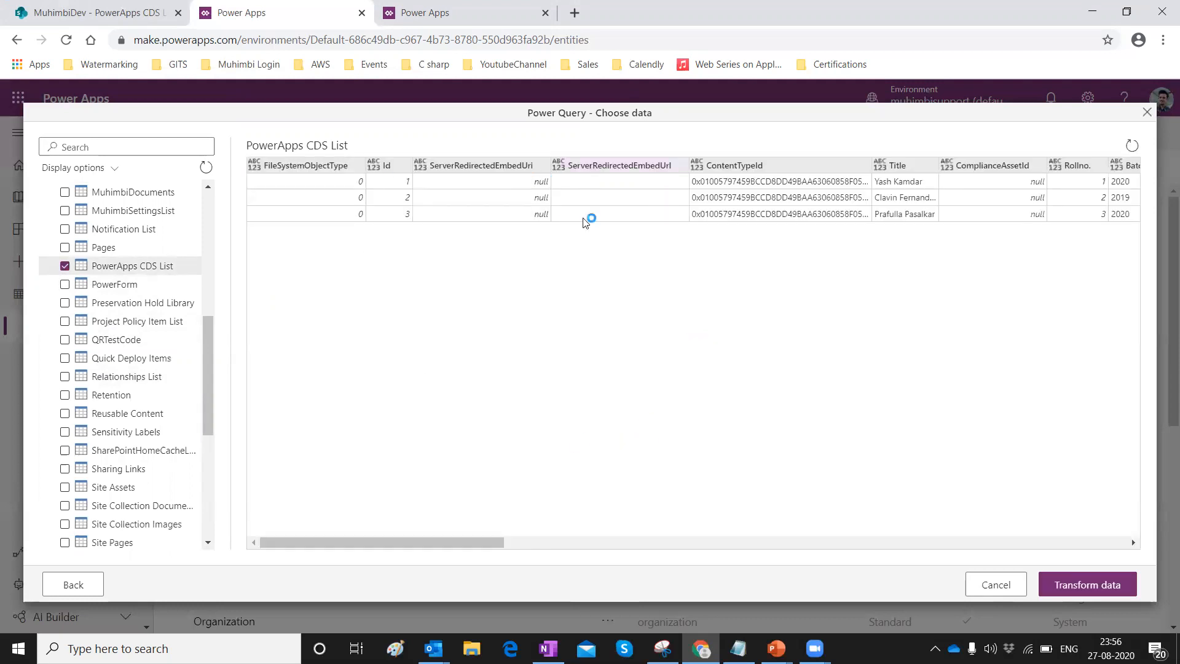
Load PowerApps CDS List into the query editor, scan its columns, and select ServerRedirectedEmbedUri.
{"action": "left_click", "coordinate": [1072, 588]}
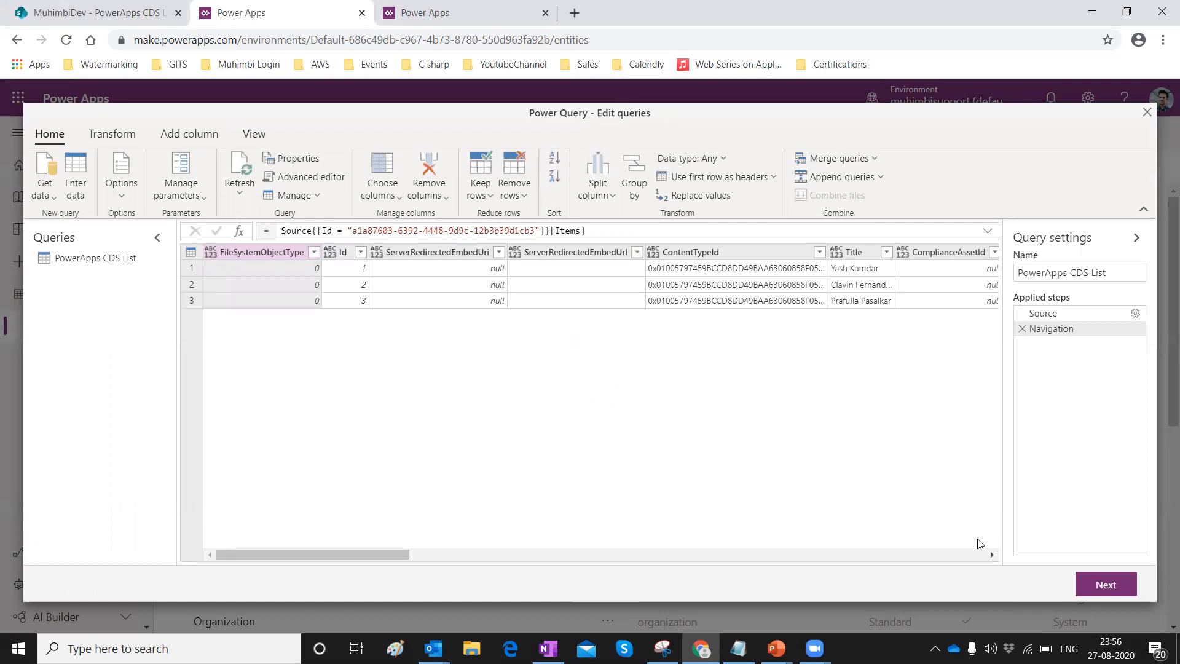
{"action": "left_click_drag", "start_coordinate": [366, 554], "coordinate": [976, 555]}
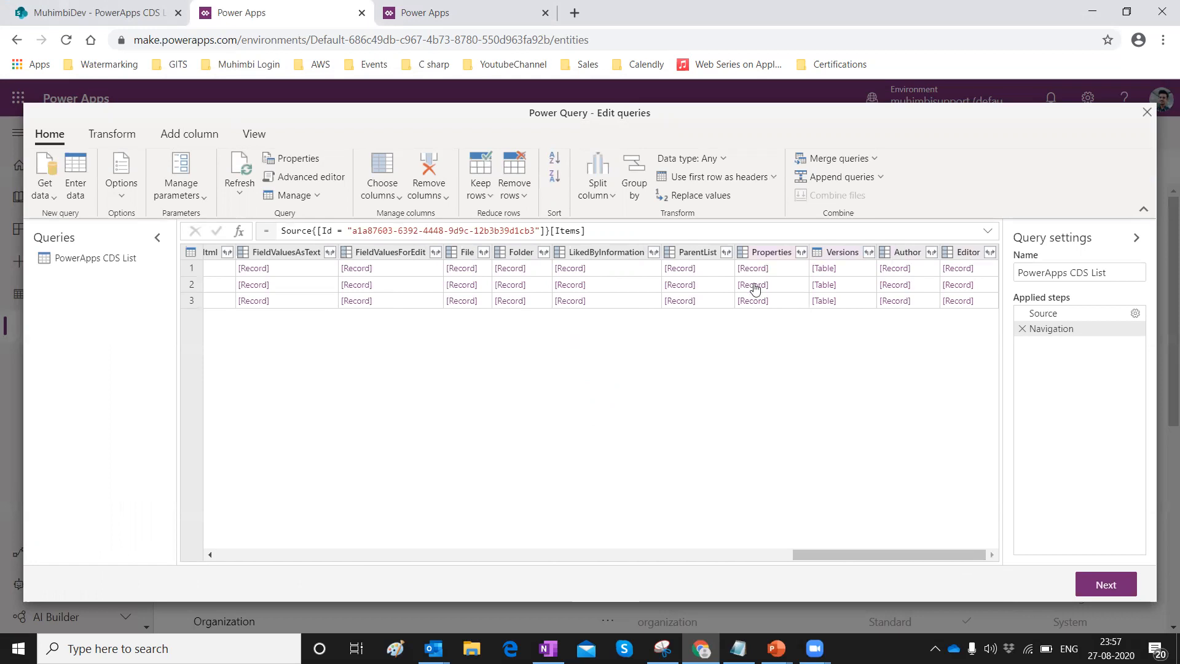
{"action": "left_click_drag", "start_coordinate": [836, 554], "coordinate": [224, 517]}
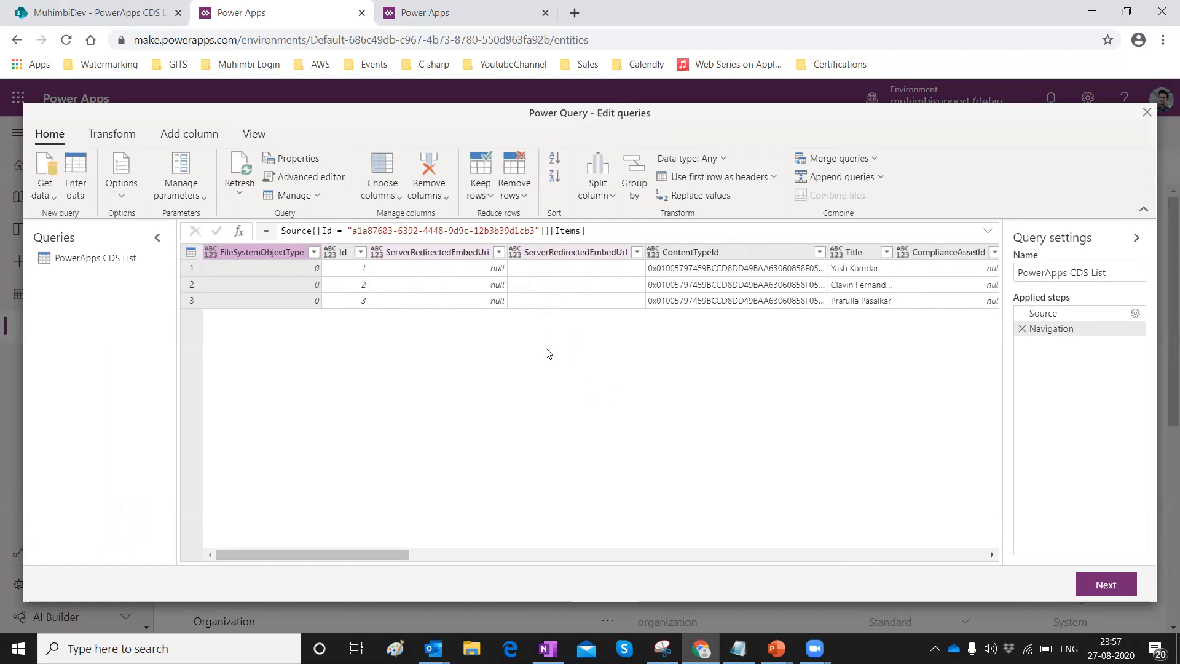
{"action": "left_click", "coordinate": [428, 259]}
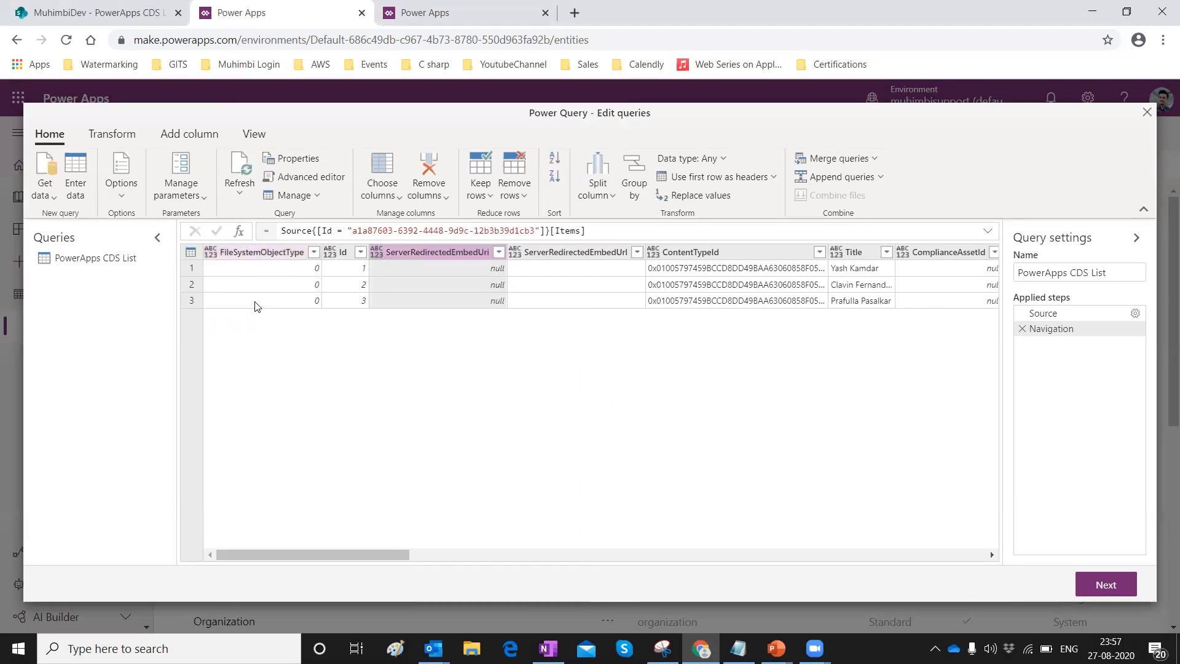
Remove the FileSystemObjectType column and bring up the prepared RemoveColumns formula in Notepad.
{"action": "right_click", "coordinate": [270, 257]}
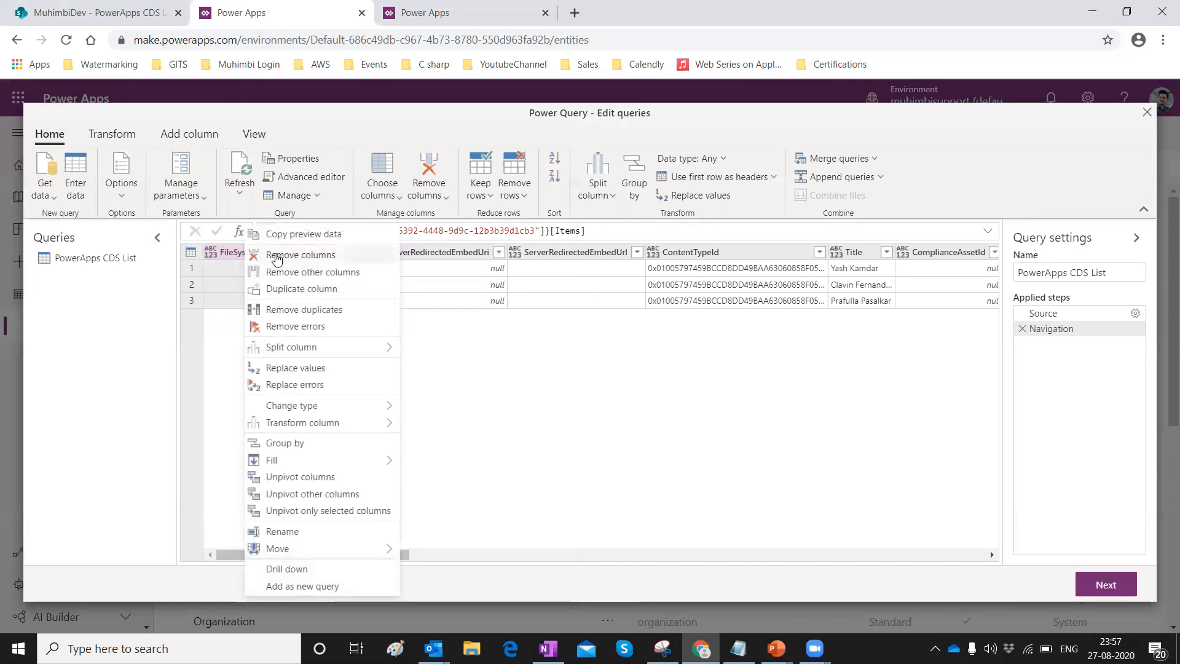
{"action": "key", "text": "Escape"}
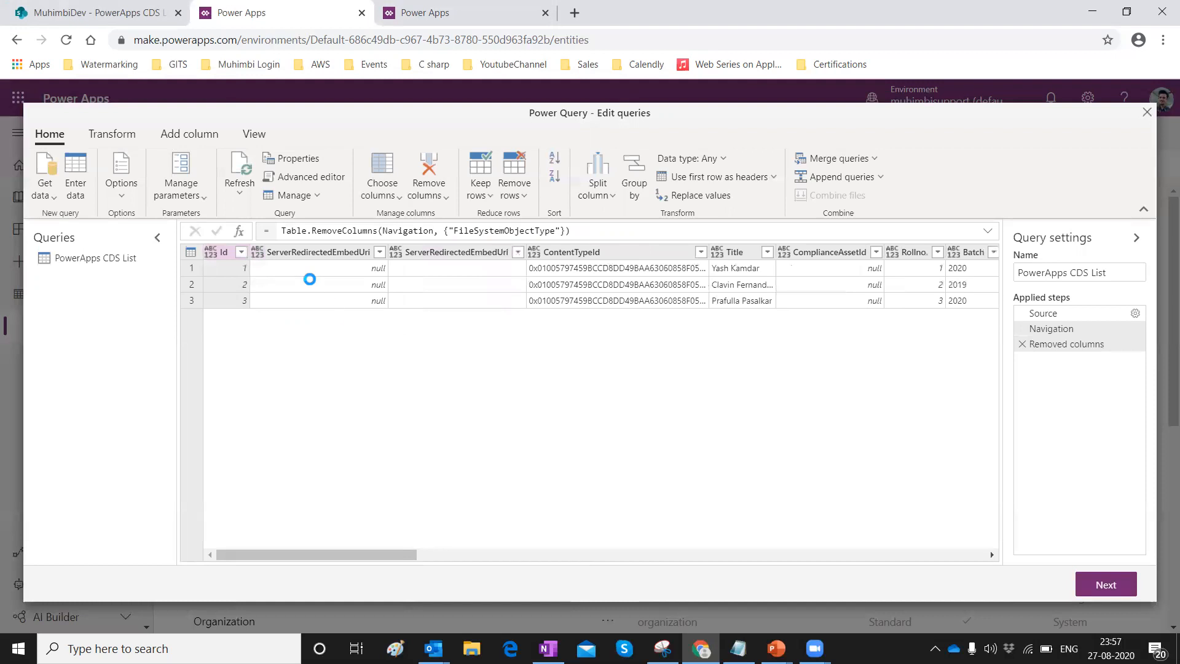
{"action": "left_click_drag", "start_coordinate": [363, 555], "coordinate": [327, 526]}
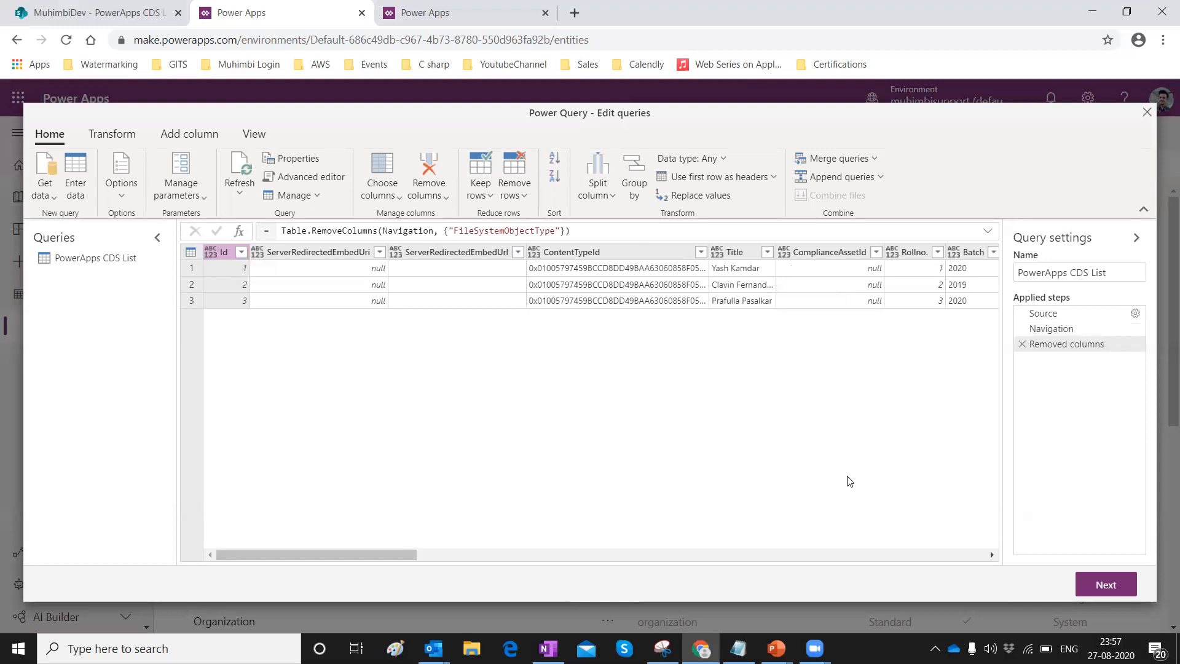
{"action": "left_click", "coordinate": [739, 648]}
Replace the Removed columns formula with Notepad's longer one, which errors on ServerRedirectedEmbeddedUri.
{"action": "left_click_drag", "start_coordinate": [509, 416], "coordinate": [474, 309]}
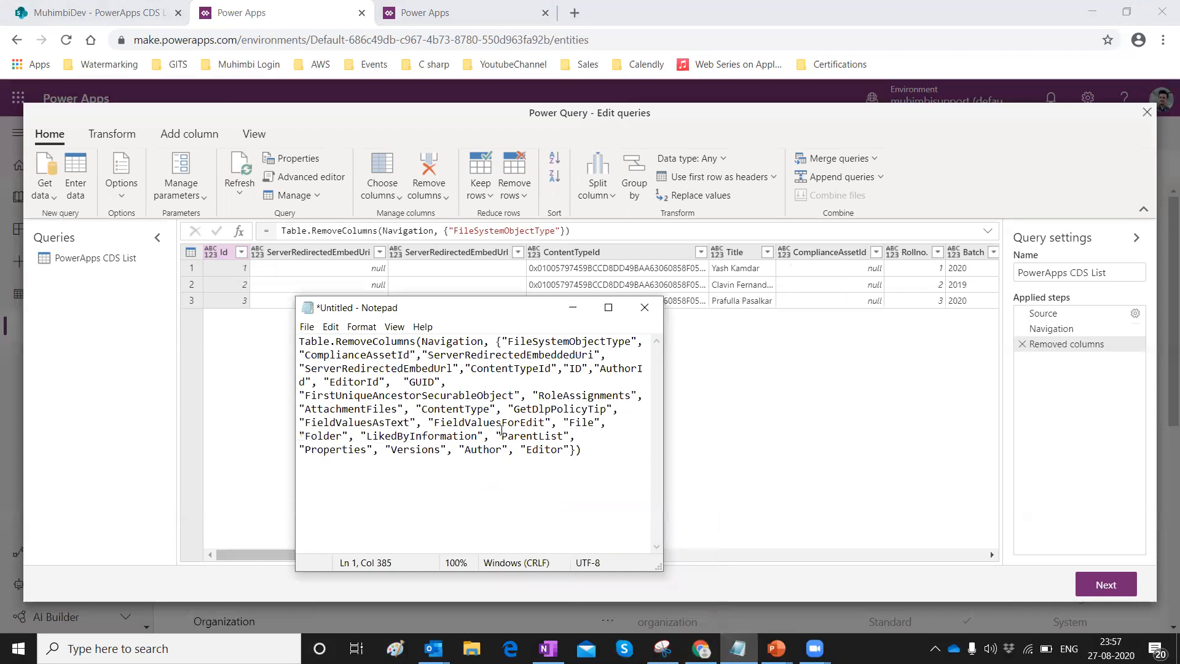
{"action": "key", "text": "ctrl+a"}
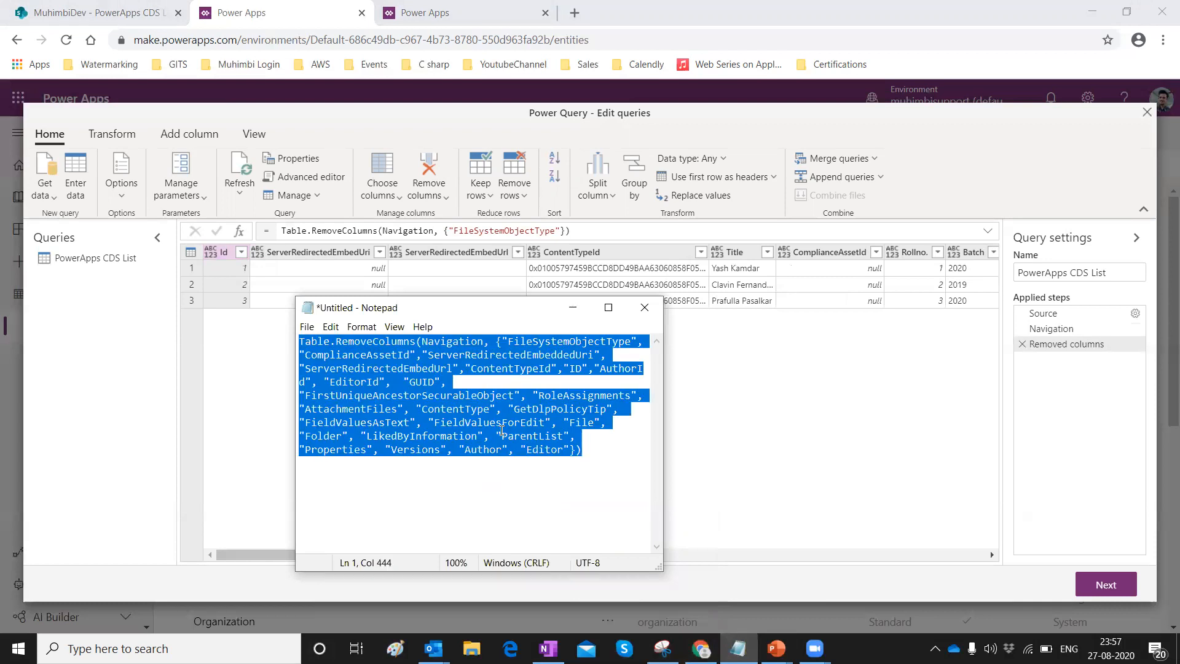
{"action": "left_click", "coordinate": [612, 231]}
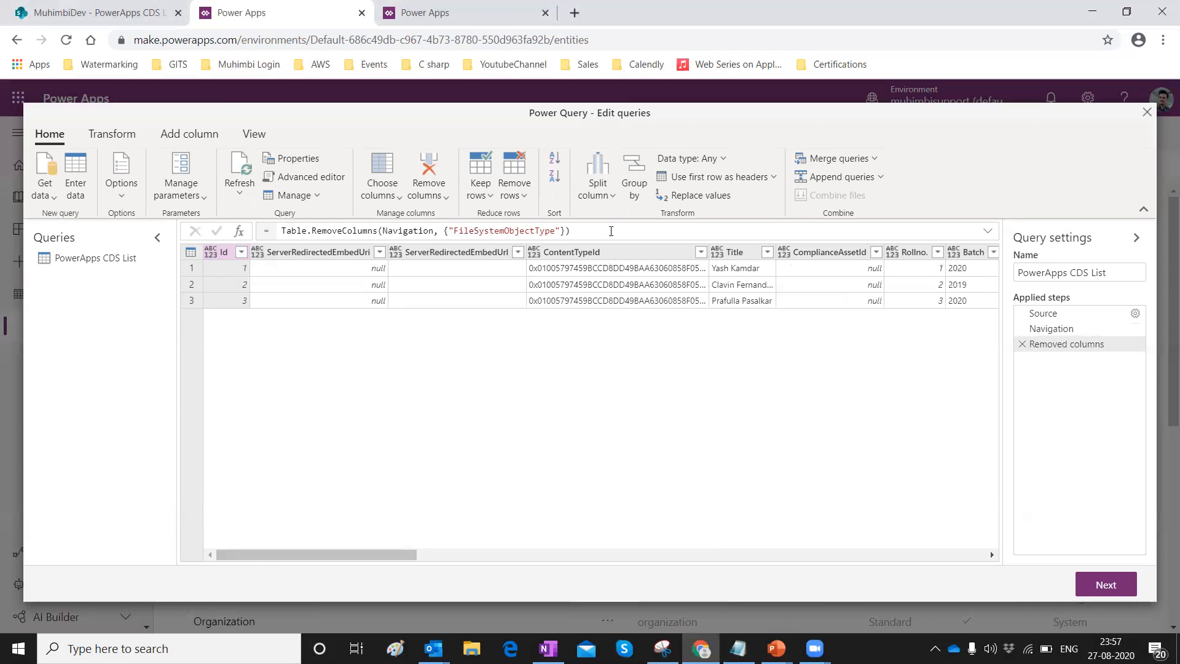
{"action": "key", "text": "ctrl+a"}
{"action": "key", "text": "BackSpace"}
{"action": "key", "text": "ctrl+v"}
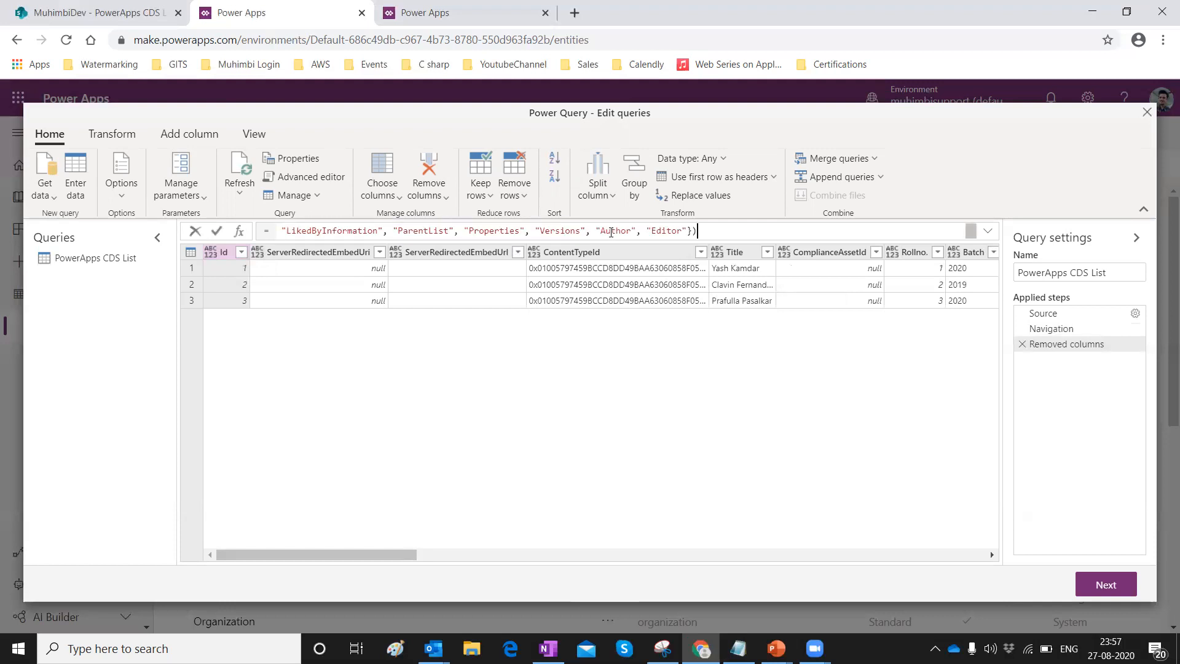
{"action": "key", "text": "Return"}
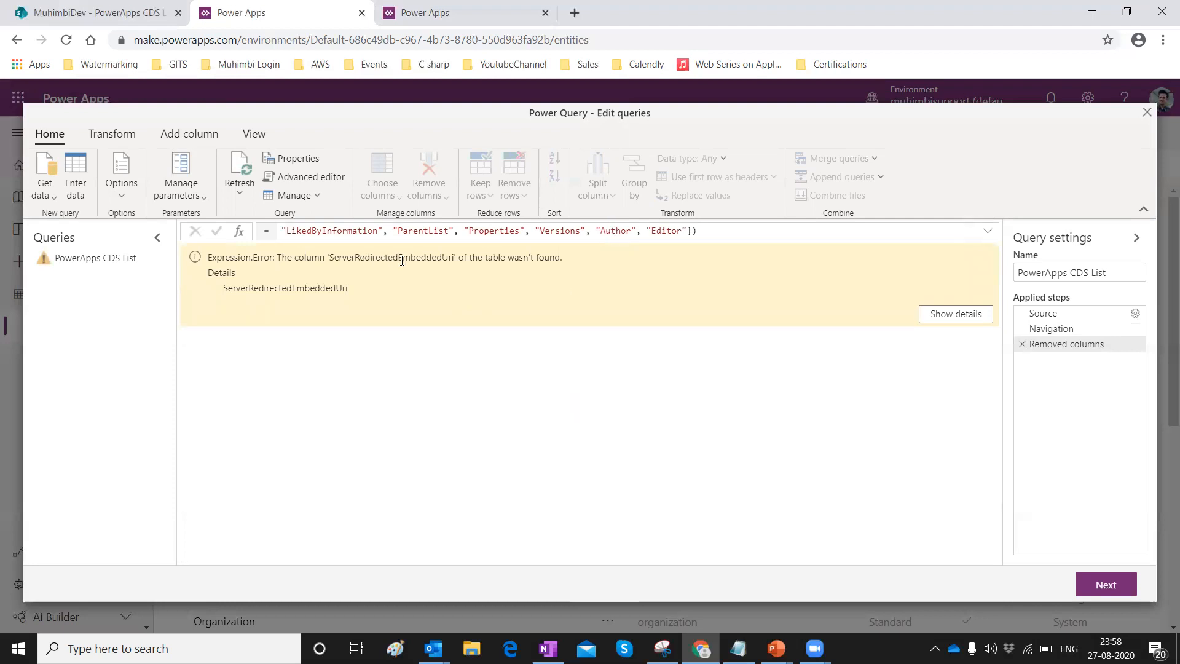
Delete ServerRedirectedEmbeddedUri from the RemoveColumns formula and reapply it so three rows load.
{"action": "left_click", "coordinate": [432, 232]}
{"action": "key", "text": "Left"}
{"action": "key", "text": "Left"}
{"action": "key", "text": "Left"}
{"action": "key", "text": "Left"}
{"action": "key", "text": "Left"}
{"action": "key", "text": "Left"}
{"action": "key", "text": "Left"}
{"action": "key", "text": "Left"}
{"action": "key", "text": "Left"}
{"action": "key", "text": "Left"}
{"action": "key", "text": "Left"}
{"action": "key", "text": "Left"}
{"action": "key", "text": "Left"}
{"action": "key", "text": "Left"}
{"action": "key", "text": "Left"}
{"action": "key", "text": "Left"}
{"action": "key", "text": "Left"}
{"action": "key", "text": "Left"}
{"action": "key", "text": "Left"}
{"action": "key", "text": "Left"}
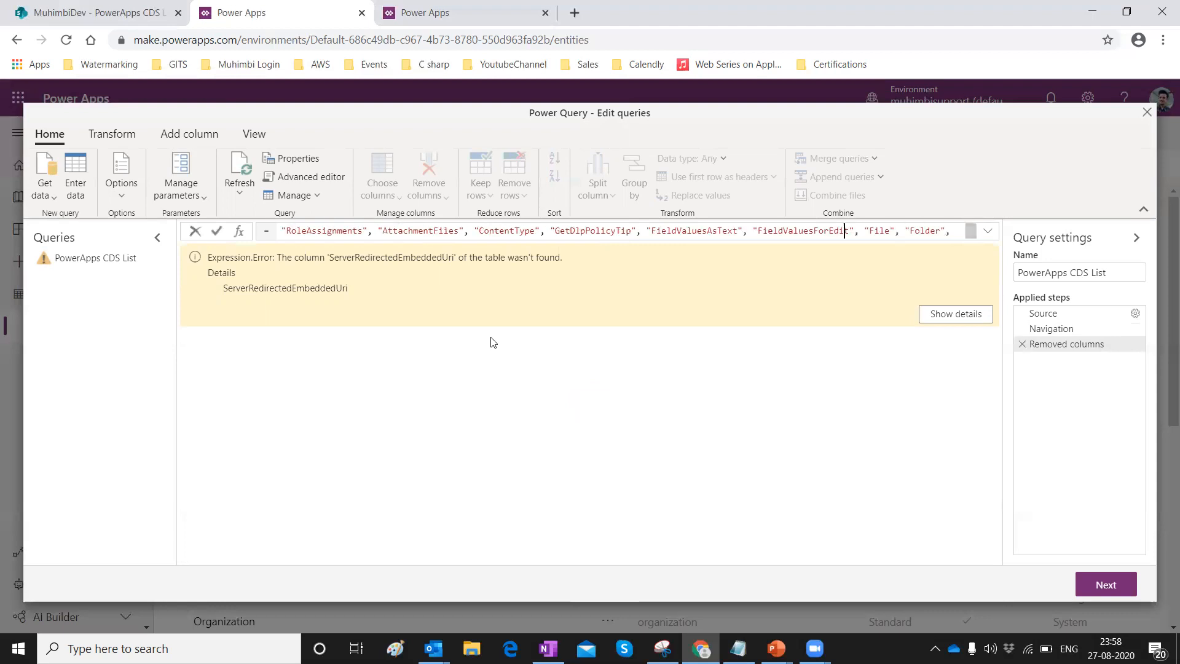
{"action": "key", "text": "Left"}
{"action": "key", "text": "Left"}
{"action": "key", "text": "Left"}
{"action": "key", "text": "Left"}
{"action": "key", "text": "Left"}
{"action": "key", "text": "Left"}
{"action": "key", "text": "Left"}
{"action": "key", "text": "Left"}
{"action": "key", "text": "Left"}
{"action": "key", "text": "Left"}
{"action": "key", "text": "Left"}
{"action": "key", "text": "Left"}
{"action": "key", "text": "Left"}
{"action": "key", "text": "Left"}
{"action": "key", "text": "Left"}
{"action": "key", "text": "Left"}
{"action": "key", "text": "Left"}
{"action": "key", "text": "Left"}
{"action": "key", "text": "Left"}
{"action": "key", "text": "Left"}
{"action": "key", "text": "Left"}
{"action": "key", "text": "Left"}
{"action": "key", "text": "Left"}
{"action": "key", "text": "Left"}
{"action": "key", "text": "Left"}
{"action": "key", "text": "Left"}
{"action": "key", "text": "Left"}
{"action": "key", "text": "Left"}
{"action": "key", "text": "Left"}
{"action": "key", "text": "Left"}
{"action": "key", "text": "Left"}
{"action": "key", "text": "Left"}
{"action": "key", "text": "Left"}
{"action": "key", "text": "Left"}
{"action": "key", "text": "Left"}
{"action": "key", "text": "Left"}
{"action": "key", "text": "Left"}
{"action": "key", "text": "Left"}
{"action": "key", "text": "Left"}
{"action": "key", "text": "Left"}
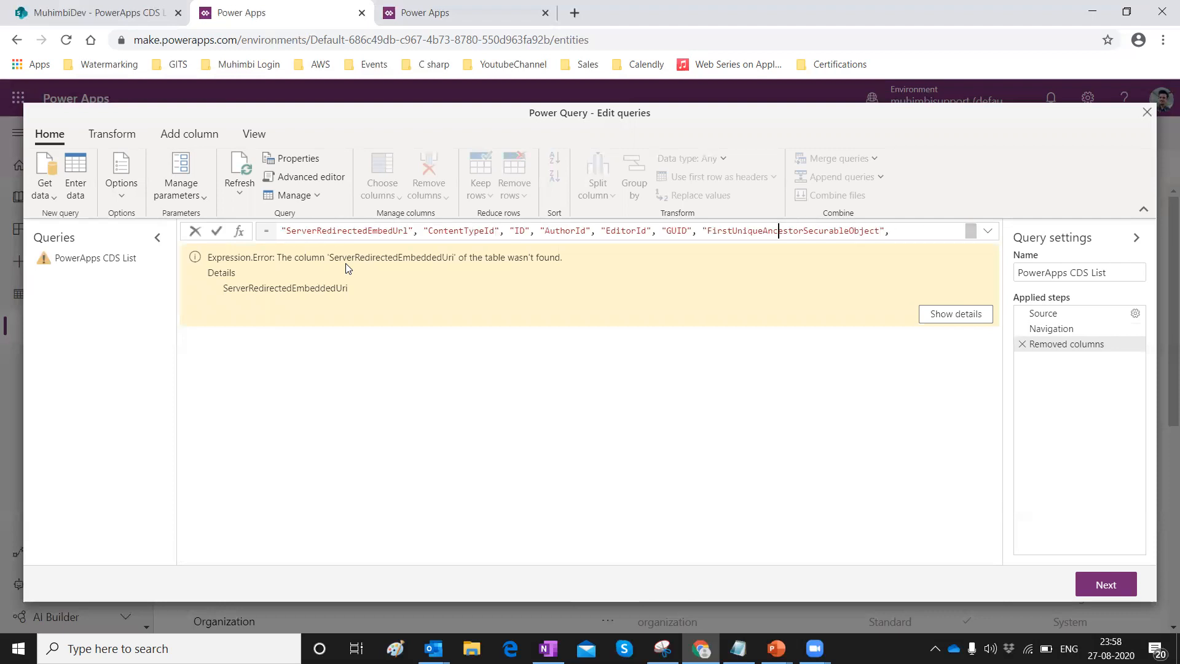
{"action": "key", "text": "Left"}
{"action": "key", "text": "Left"}
{"action": "key", "text": "Left"}
{"action": "key", "text": "Left"}
{"action": "key", "text": "Left"}
{"action": "key", "text": "Left"}
{"action": "key", "text": "Left"}
{"action": "key", "text": "Left"}
{"action": "key", "text": "Left"}
{"action": "key", "text": "Left"}
{"action": "key", "text": "Left"}
{"action": "key", "text": "Left"}
{"action": "key", "text": "Left"}
{"action": "key", "text": "Left"}
{"action": "key", "text": "Left"}
{"action": "key", "text": "Left"}
{"action": "key", "text": "Left"}
{"action": "key", "text": "Left"}
{"action": "key", "text": "Left"}
{"action": "key", "text": "Left"}
{"action": "key", "text": "Left"}
{"action": "key", "text": "Left"}
{"action": "key", "text": "Left"}
{"action": "key", "text": "Left"}
{"action": "key", "text": "Left"}
{"action": "key", "text": "Left"}
{"action": "key", "text": "Left"}
{"action": "key", "text": "Left"}
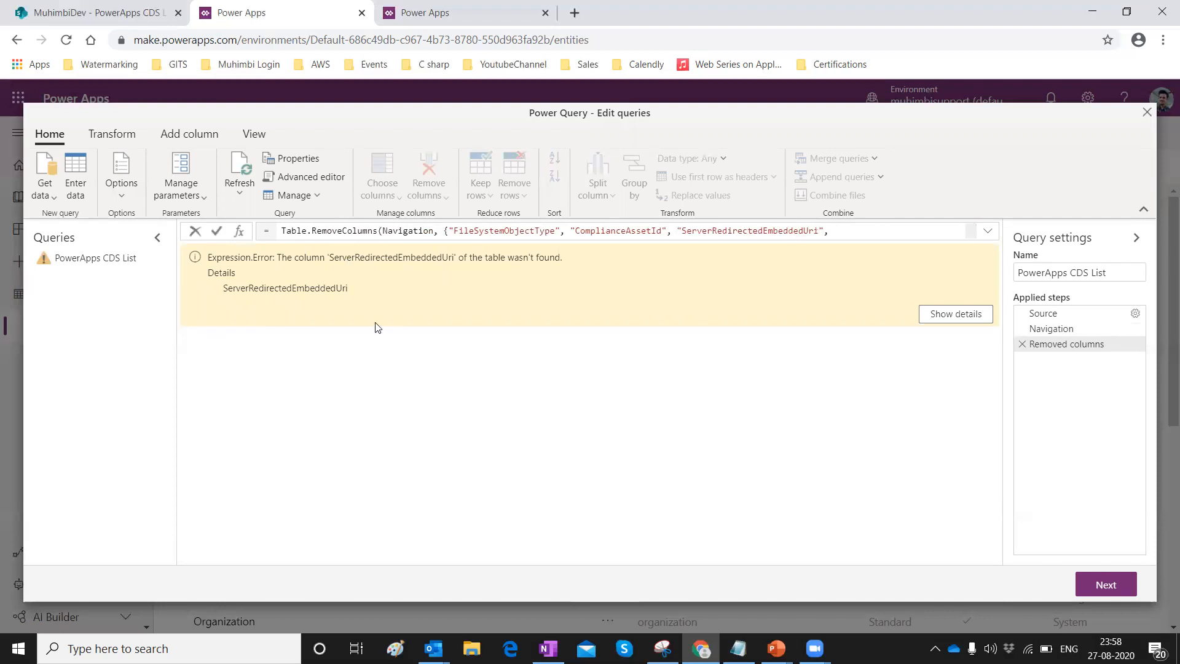
{"action": "key", "text": "shift+Left"}
{"action": "key", "text": "shift+Left"}
{"action": "key", "text": "shift+Left"}
{"action": "key", "text": "shift+Left"}
{"action": "key", "text": "shift+Left"}
{"action": "key", "text": "shift+Left"}
{"action": "key", "text": "shift+Left"}
{"action": "key", "text": "shift+Left"}
{"action": "key", "text": "shift+Left"}
{"action": "key", "text": "shift+Left"}
{"action": "key", "text": "shift+Left"}
{"action": "key", "text": "shift+Left"}
{"action": "key", "text": "shift+Left"}
{"action": "key", "text": "shift+Left"}
{"action": "key", "text": "shift+Left"}
{"action": "key", "text": "shift+Left"}
{"action": "key", "text": "shift+Left"}
{"action": "key", "text": "shift+Left"}
{"action": "key", "text": "shift+Left"}
{"action": "key", "text": "shift+Left"}
{"action": "key", "text": "shift+Left"}
{"action": "key", "text": "shift+Left"}
{"action": "key", "text": "shift+Left"}
{"action": "key", "text": "shift+Left"}
{"action": "key", "text": "shift+Left"}
{"action": "key", "text": "shift+Left"}
{"action": "key", "text": "shift+Left"}
{"action": "key", "text": "shift+Left"}
{"action": "key", "text": "shift+Left"}
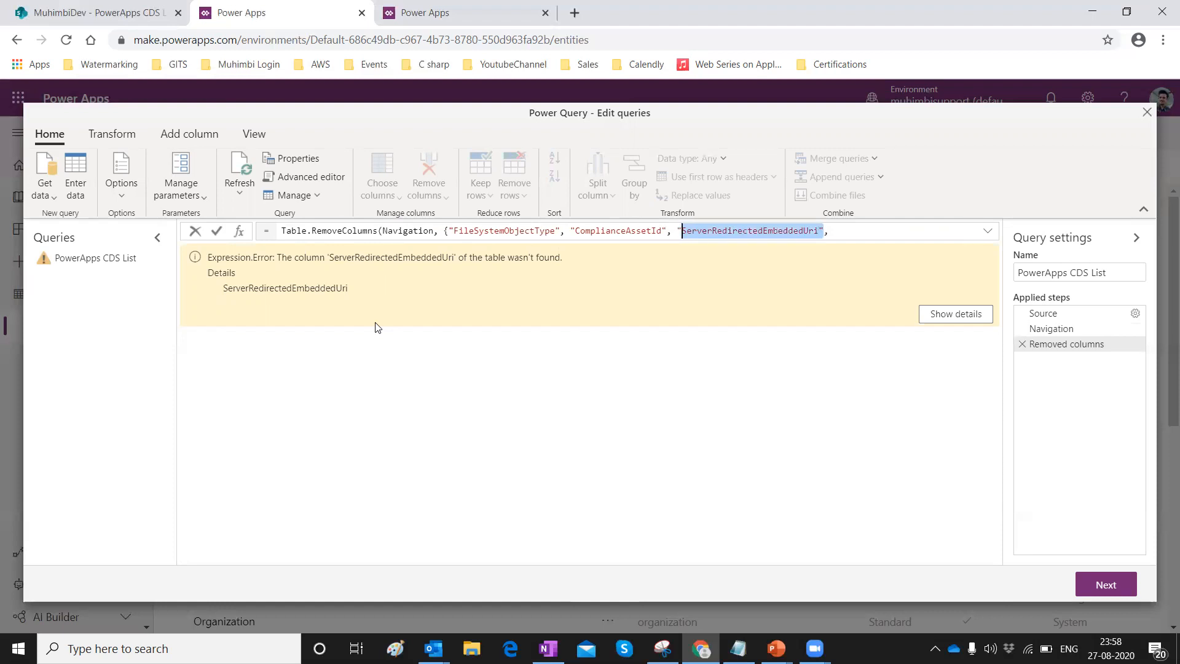
{"action": "key", "text": "BackSpace"}
{"action": "key", "text": "BackSpace"}
{"action": "key", "text": "ctrl+a"}
{"action": "key", "text": "Return"}
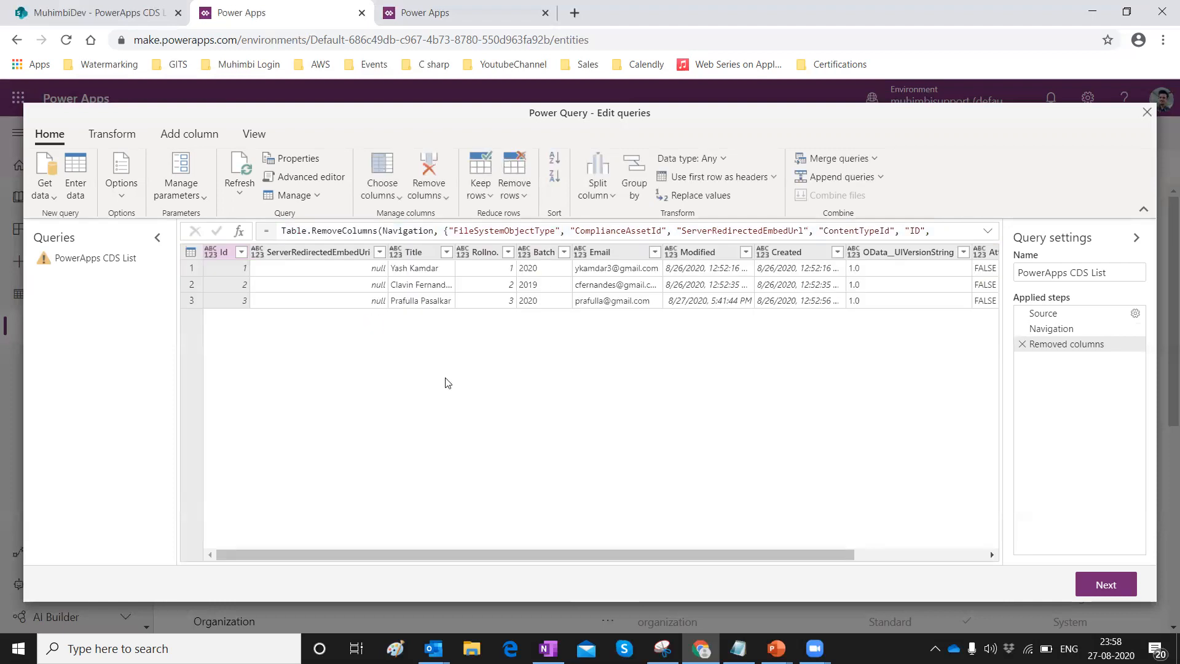
Drop the Attachments, OData_UIVersionString, FieldValuesAsHtml and ServerRedirectedEmbedUri columns from the query preview.
{"action": "left_click_drag", "start_coordinate": [421, 553], "coordinate": [715, 566]}
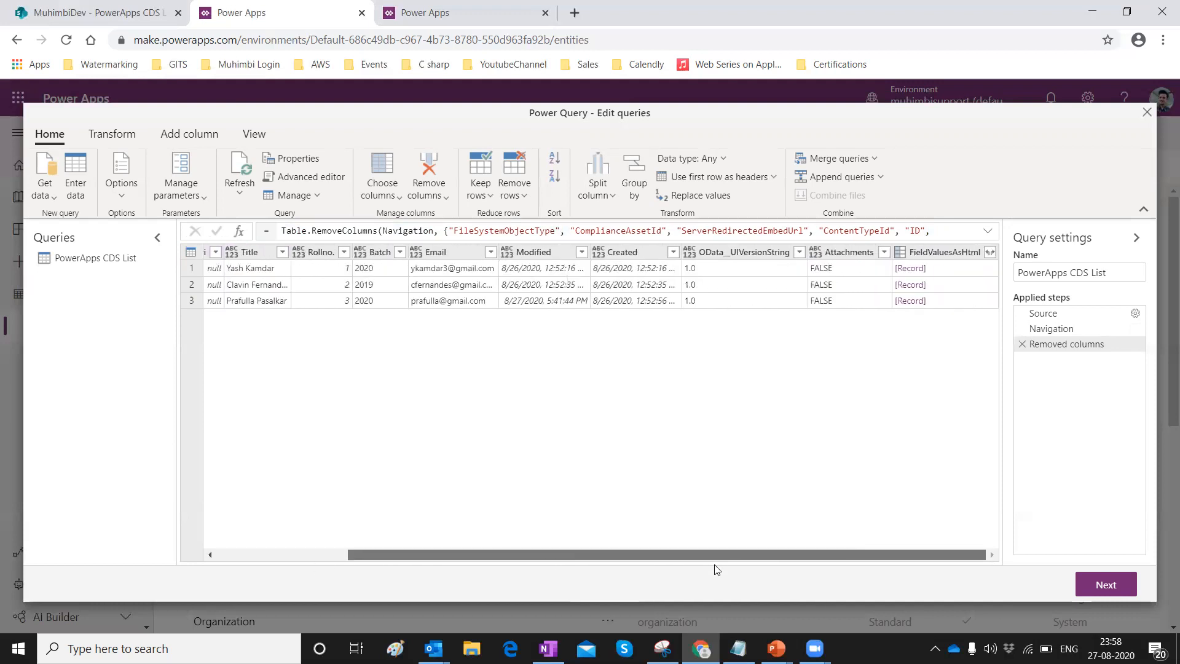
{"action": "right_click", "coordinate": [829, 253]}
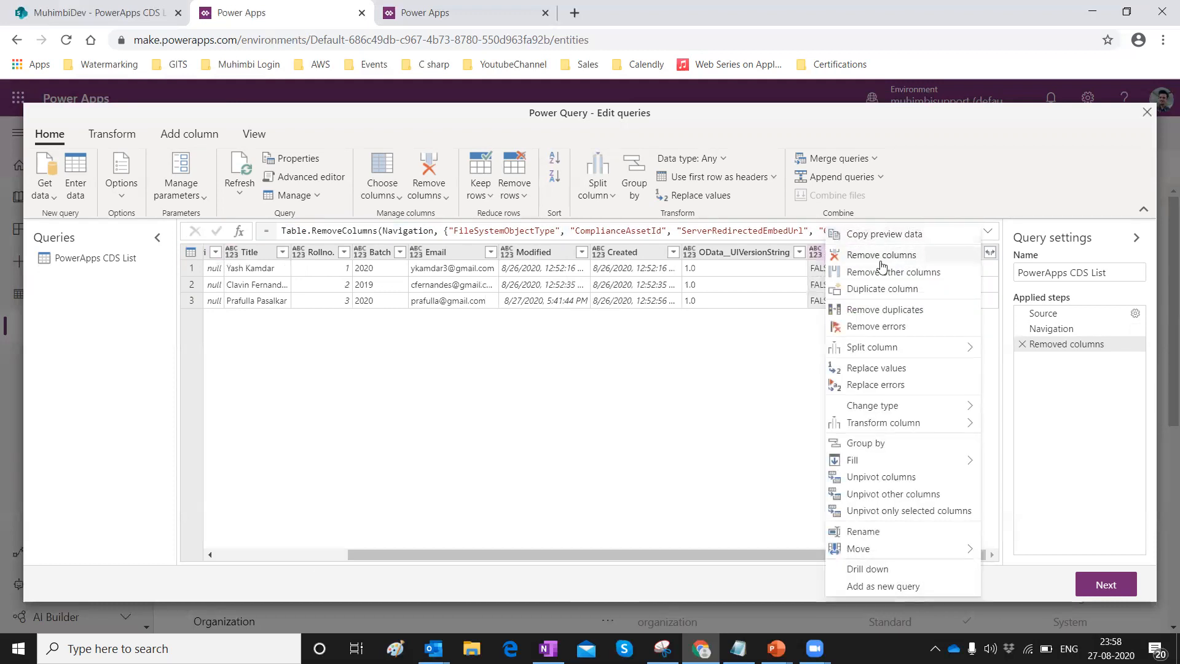
{"action": "left_click", "coordinate": [880, 255]}
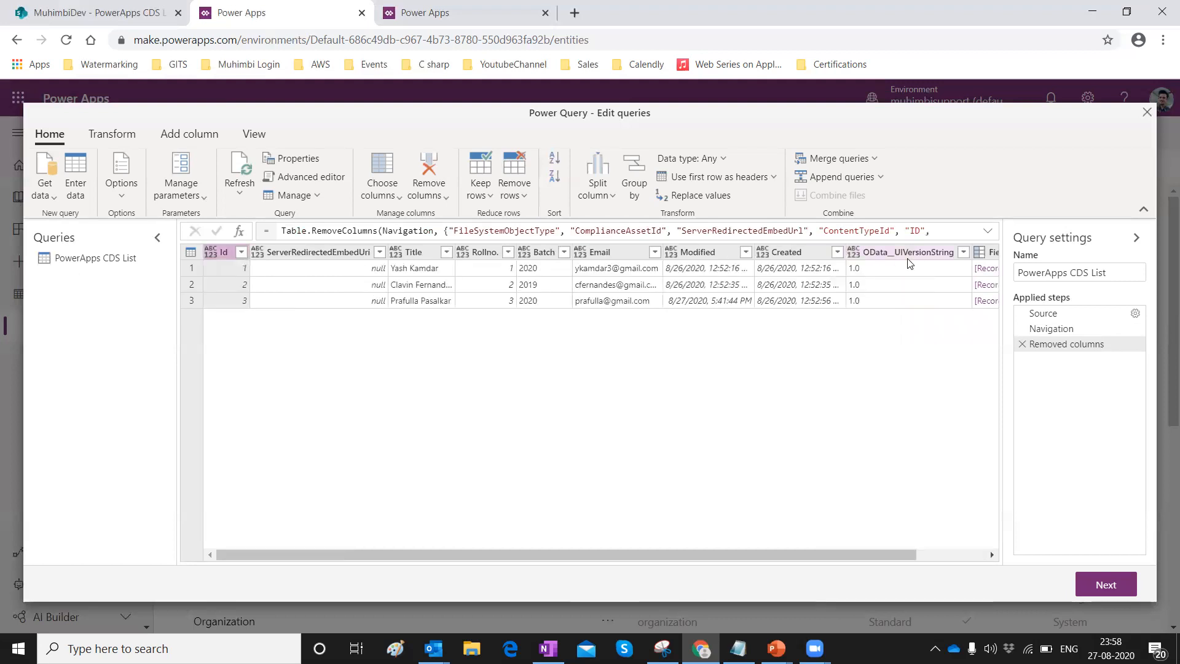
{"action": "right_click", "coordinate": [909, 263]}
{"action": "left_click", "coordinate": [972, 257]}
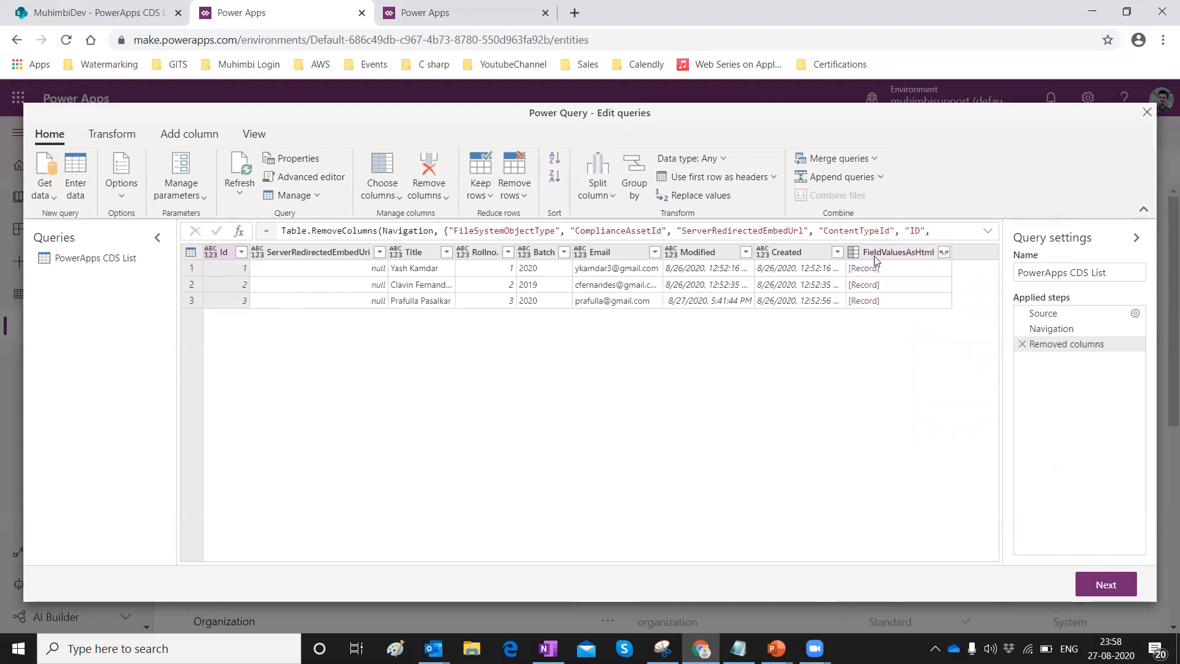
{"action": "right_click", "coordinate": [874, 256]}
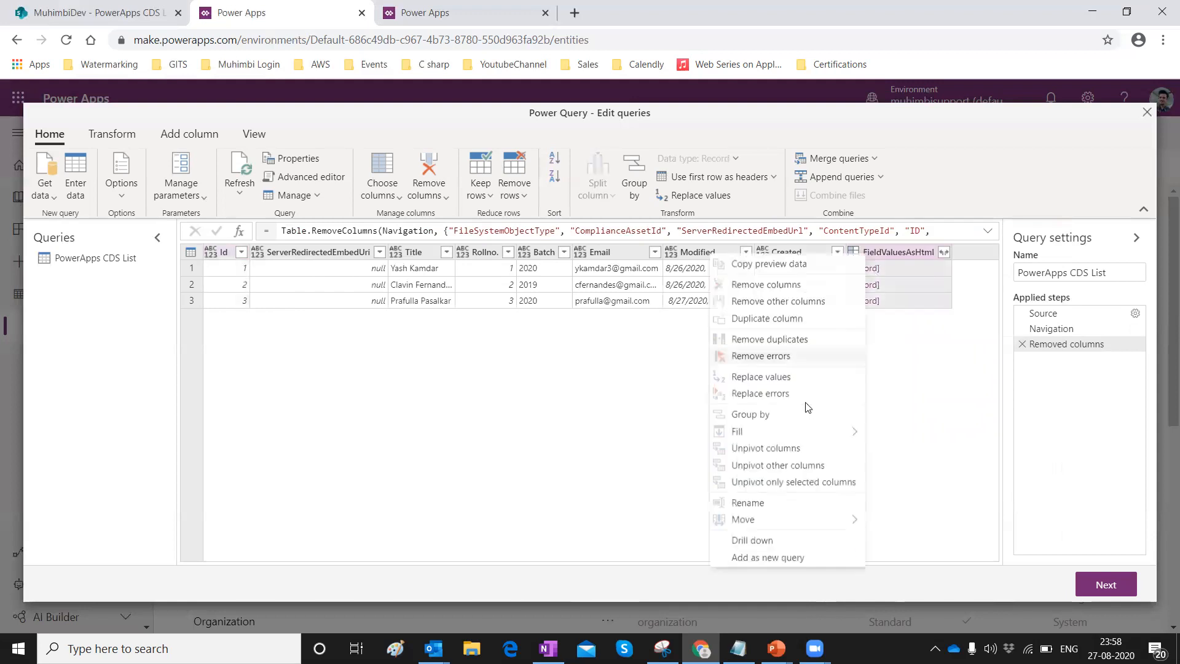
{"action": "left_click", "coordinate": [778, 287]}
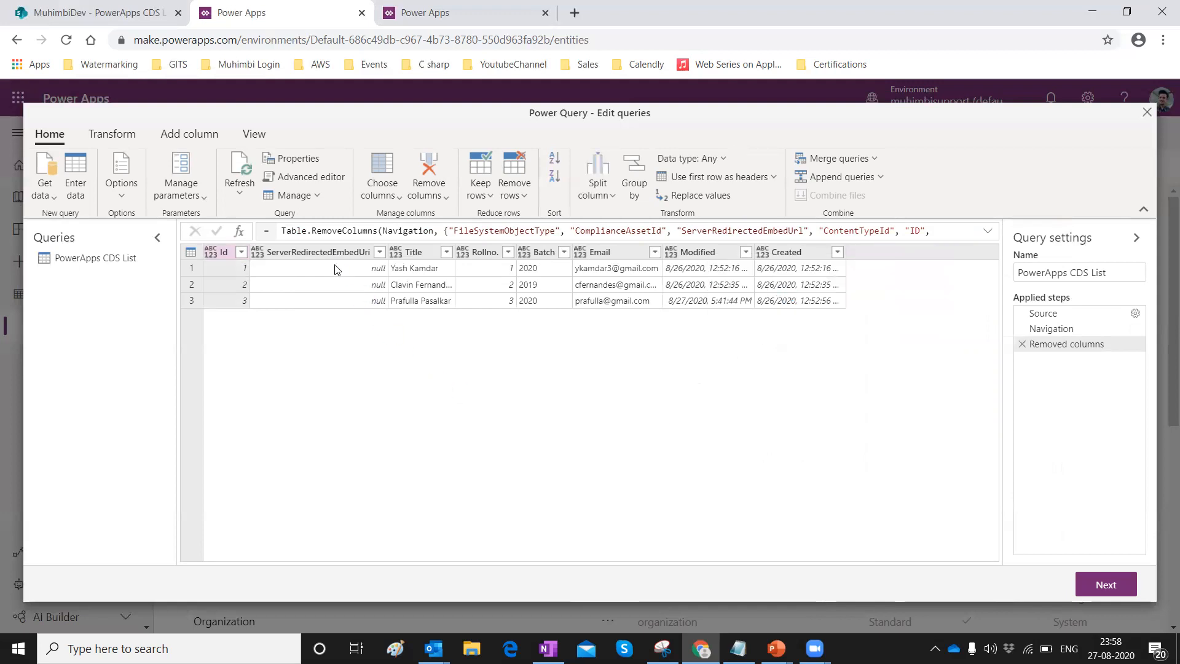
{"action": "right_click", "coordinate": [318, 253]}
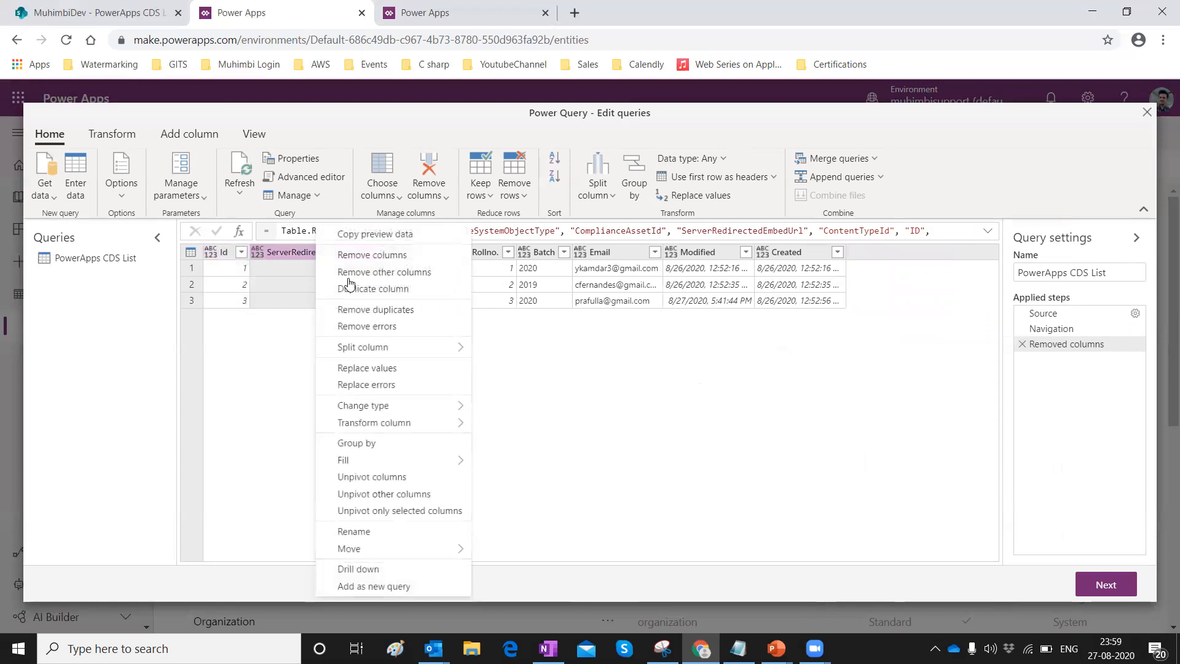
{"action": "left_click", "coordinate": [349, 259]}
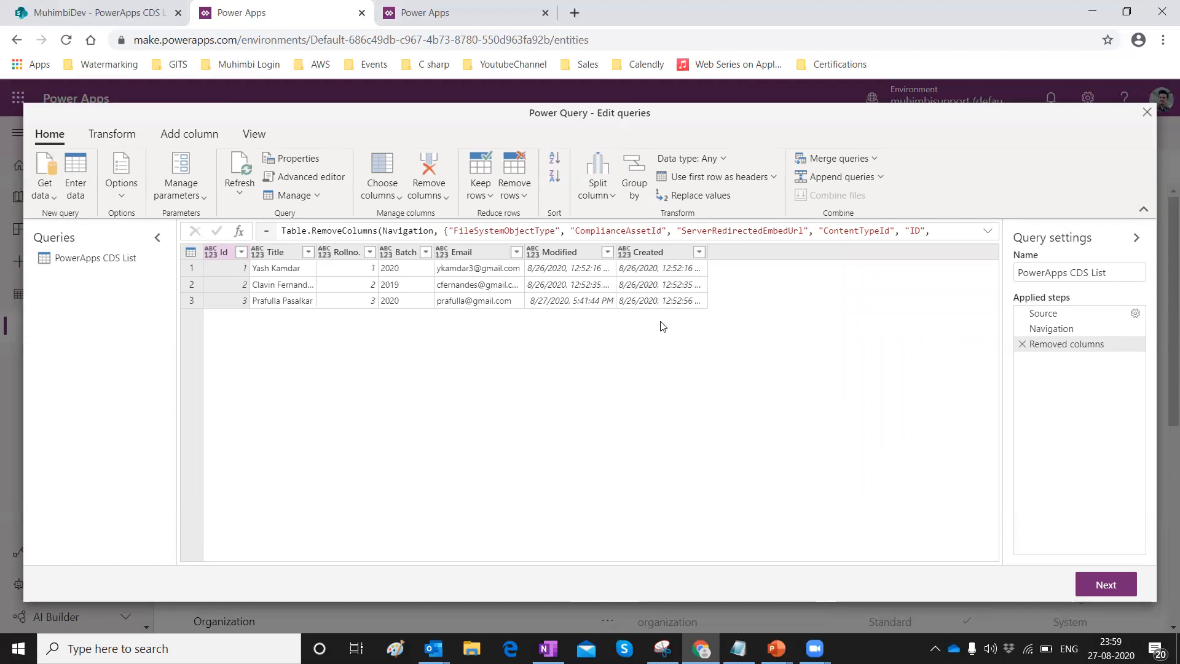
{"action": "right_click", "coordinate": [551, 252]}
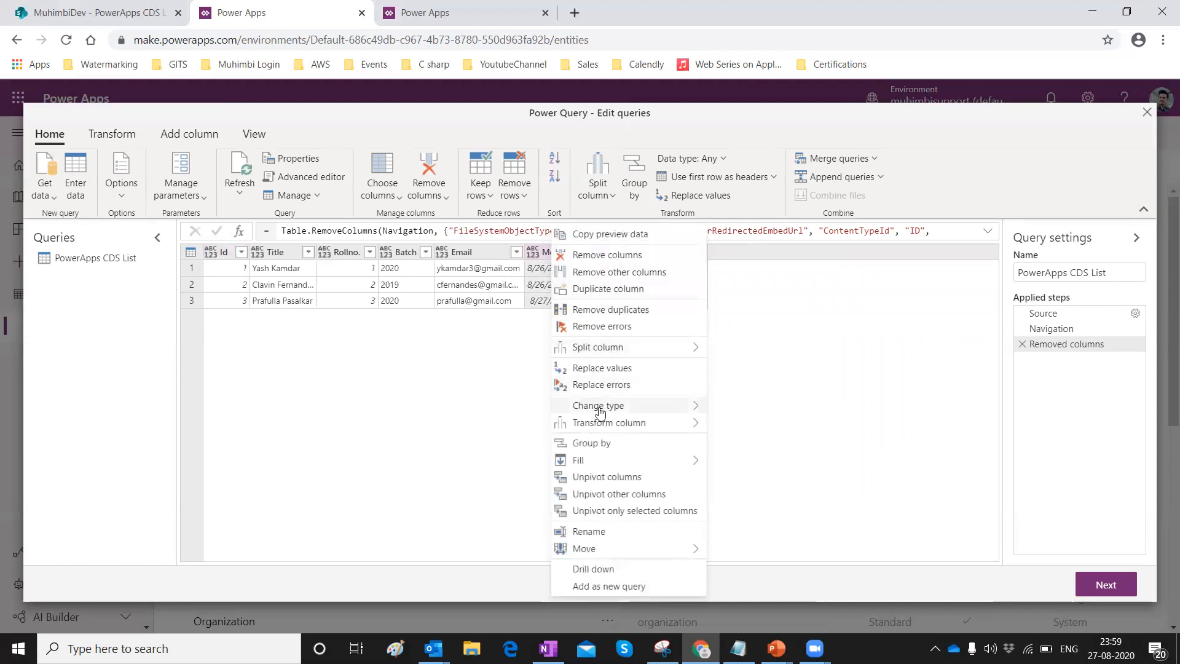
{"action": "mouse_move", "coordinate": [600, 428]}
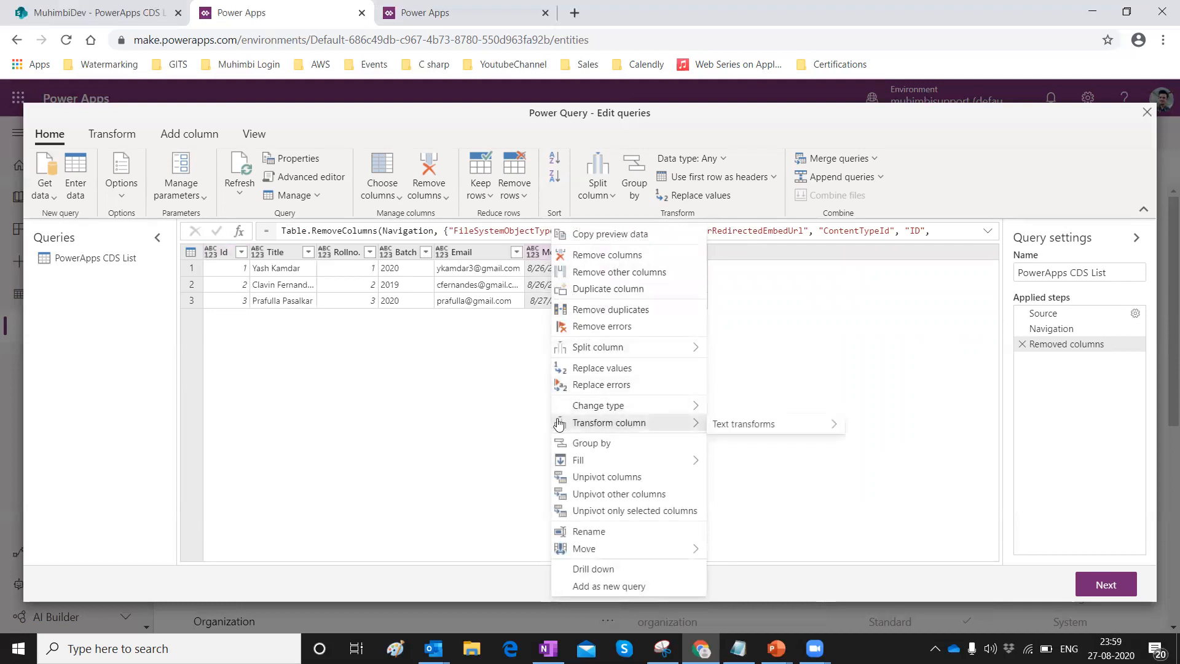
{"action": "left_click", "coordinate": [258, 322]}
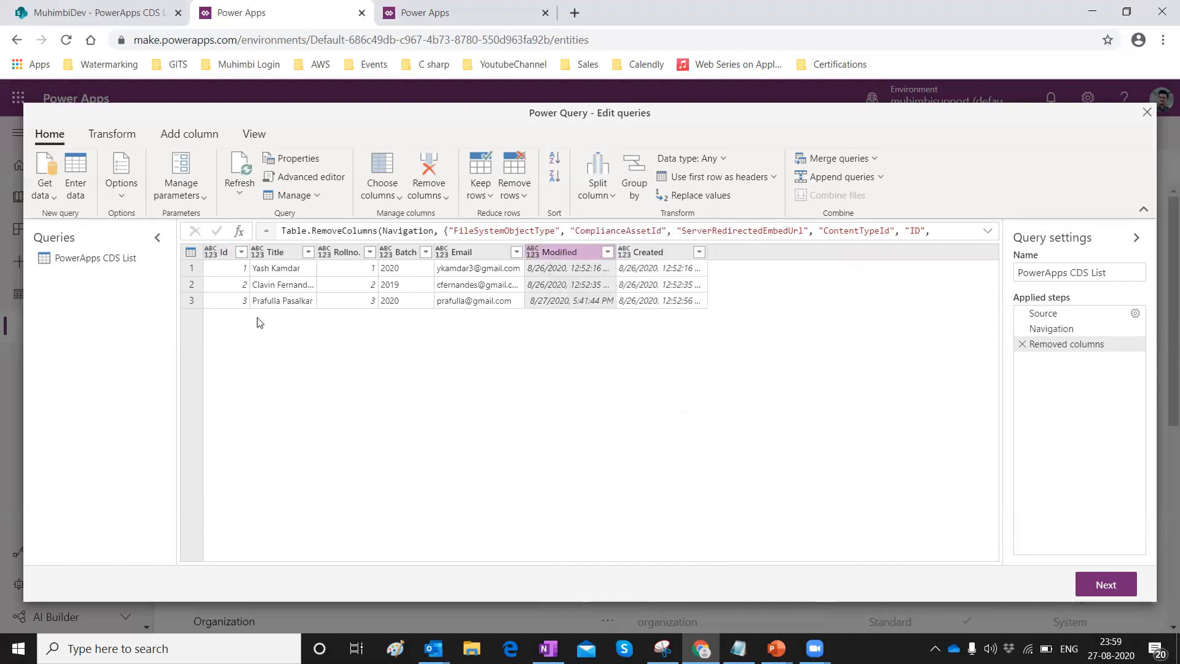
{"action": "left_click", "coordinate": [107, 135]}
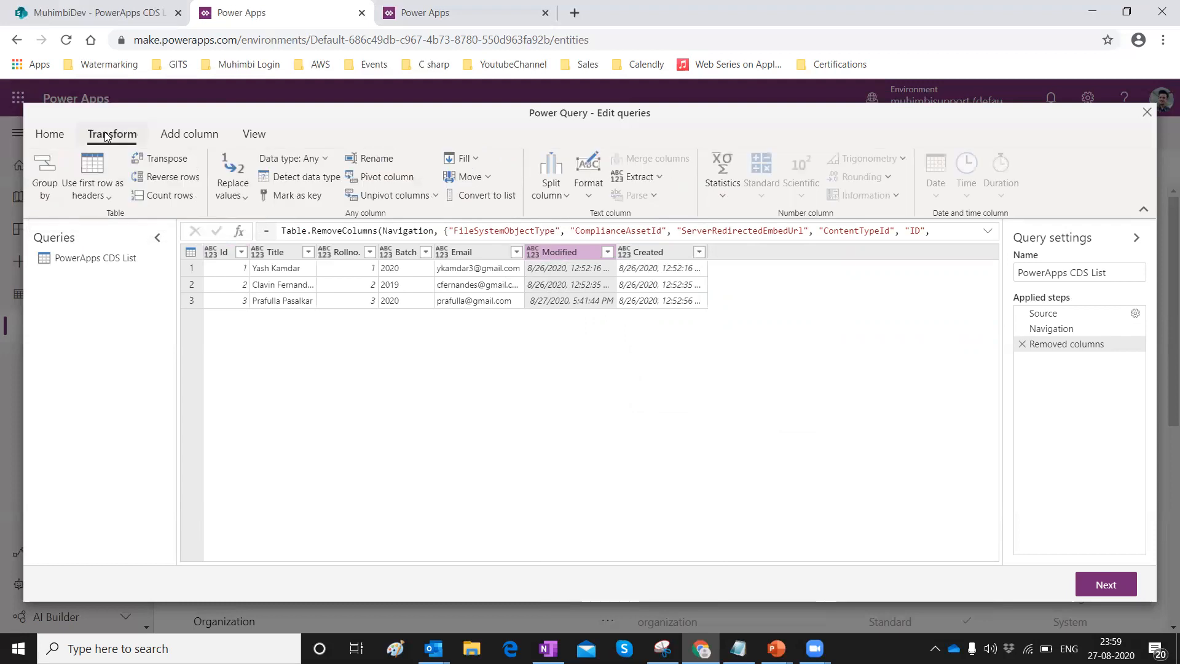
{"action": "right_click", "coordinate": [544, 252]}
{"action": "mouse_move", "coordinate": [603, 422]}
{"action": "mouse_move", "coordinate": [736, 424]}
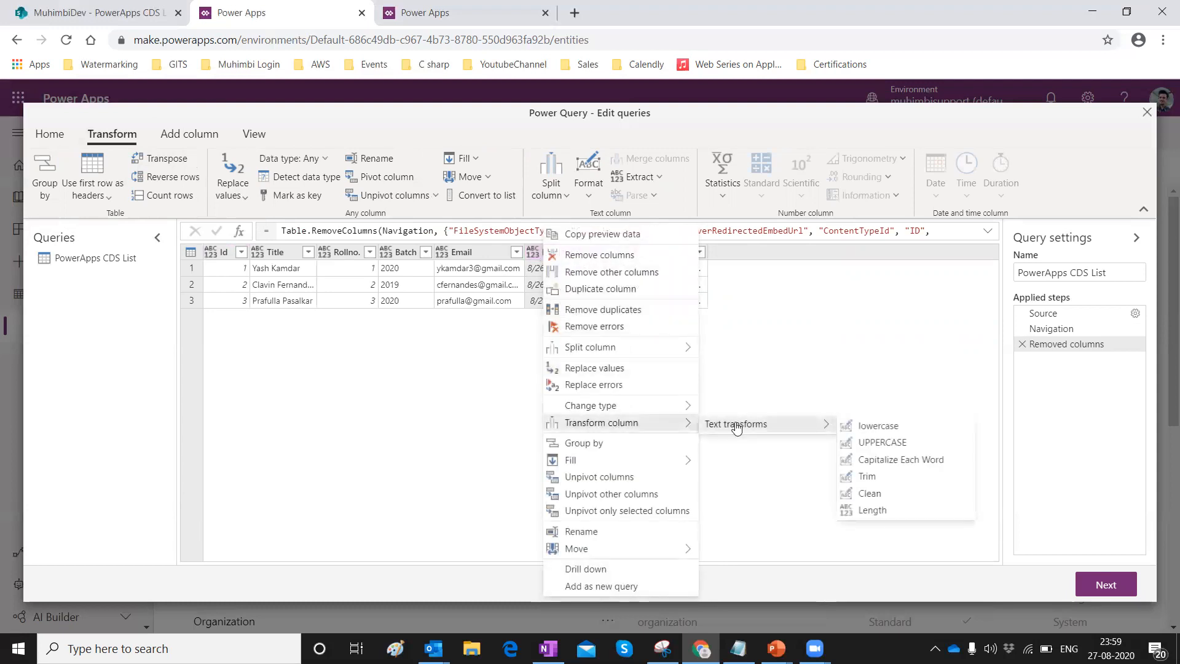
{"action": "left_click", "coordinate": [759, 328]}
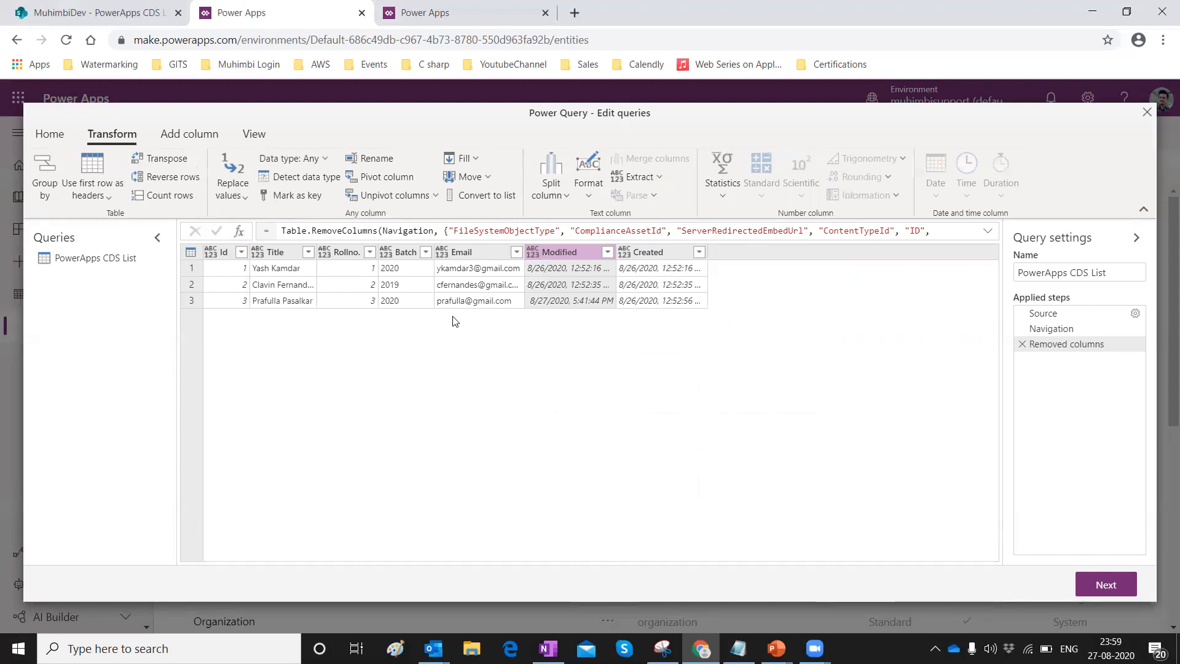
Set both the new entity's name and display name to 'Power Podium Episode'.
{"action": "left_click", "coordinate": [1082, 584]}
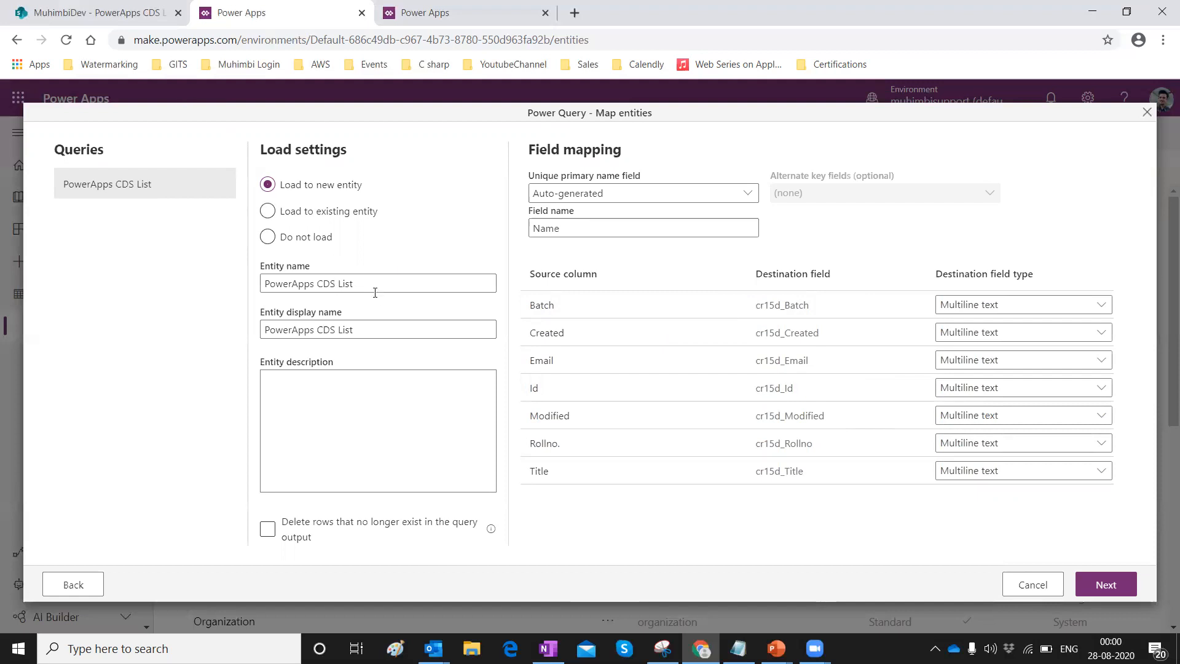
{"action": "left_click_drag", "start_coordinate": [369, 284], "coordinate": [255, 269]}
{"action": "key", "text": "BackSpace"}
{"action": "type", "text": "Power Podium W"}
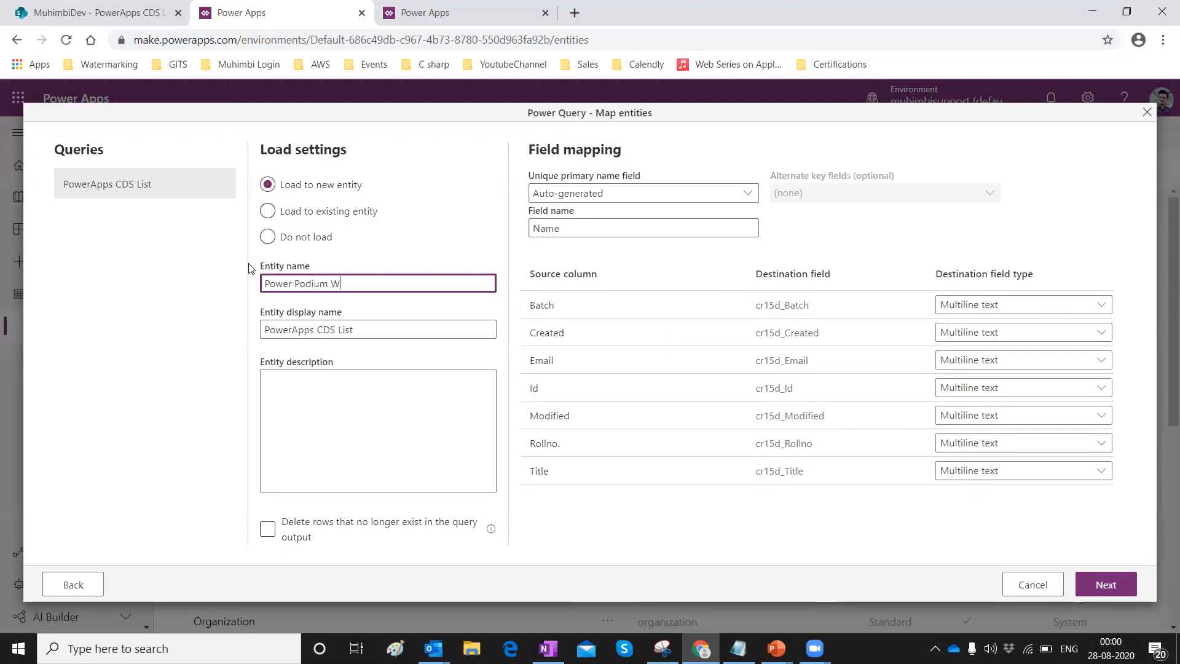
{"action": "key", "text": "BackSpace"}
{"action": "type", "text": "Episode"}
{"action": "key", "text": "Tab"}
{"action": "key", "text": "BackSpace"}
{"action": "type", "text": "Power Po"}
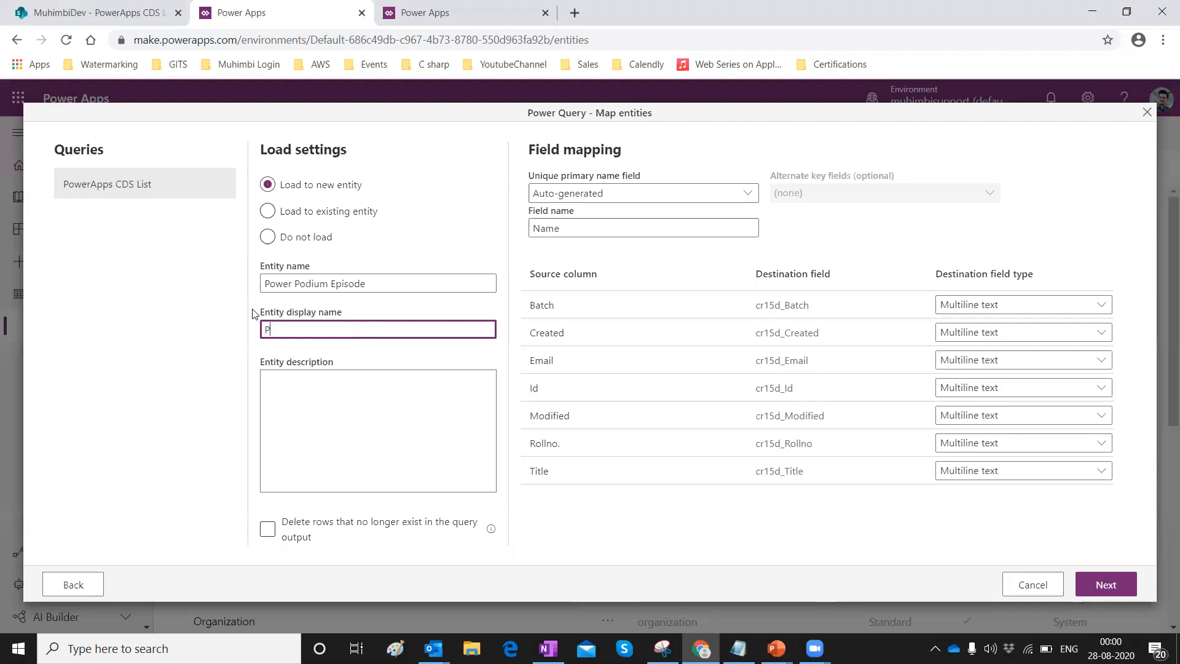
{"action": "type", "text": "dium Episode"}
{"action": "left_click", "coordinate": [413, 424]}
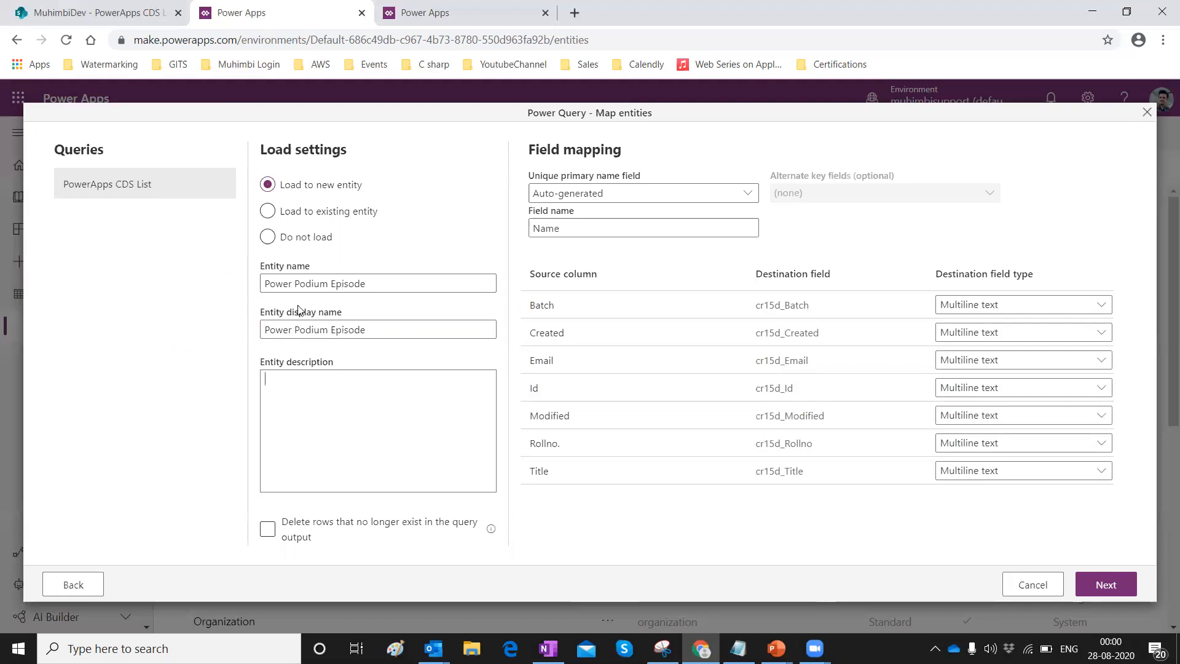
{"action": "left_click", "coordinate": [672, 197]}
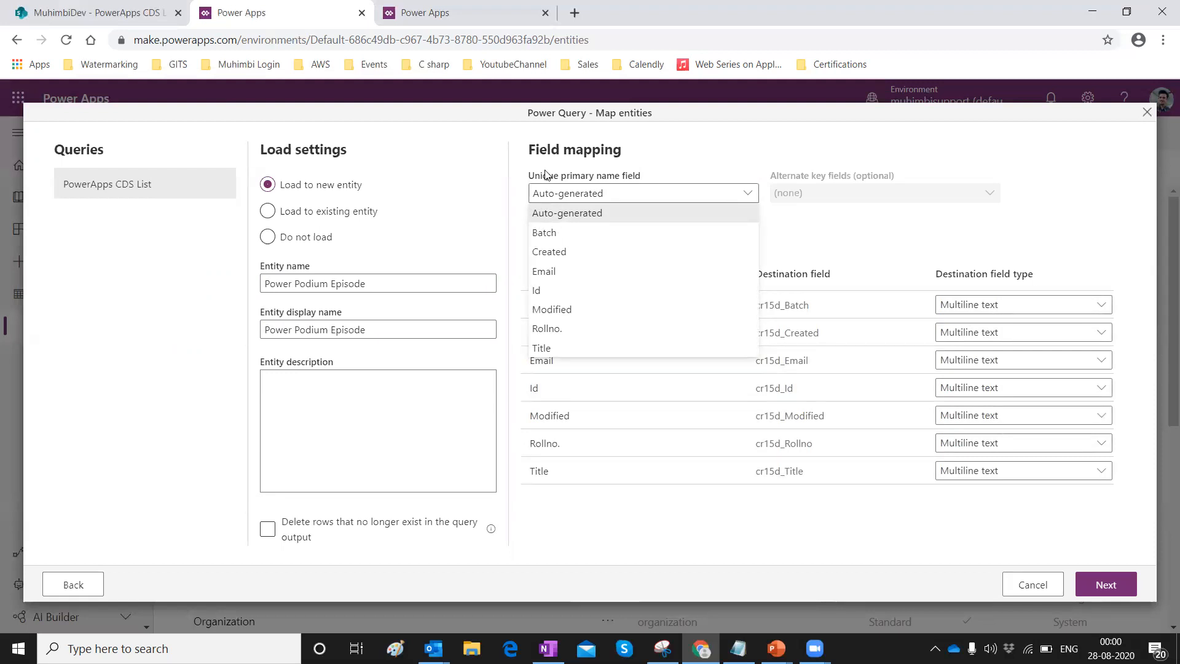
Use Title as the unique primary name field and create the dataflow with manual refresh.
{"action": "left_click", "coordinate": [543, 349]}
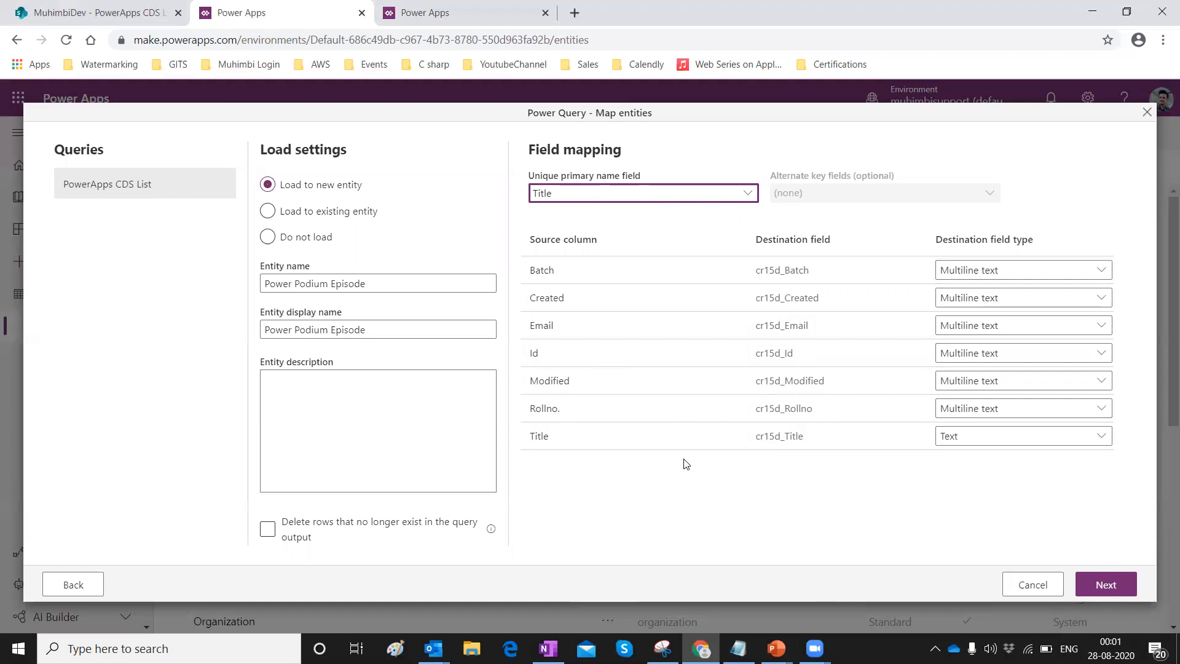
{"action": "left_click", "coordinate": [1093, 590]}
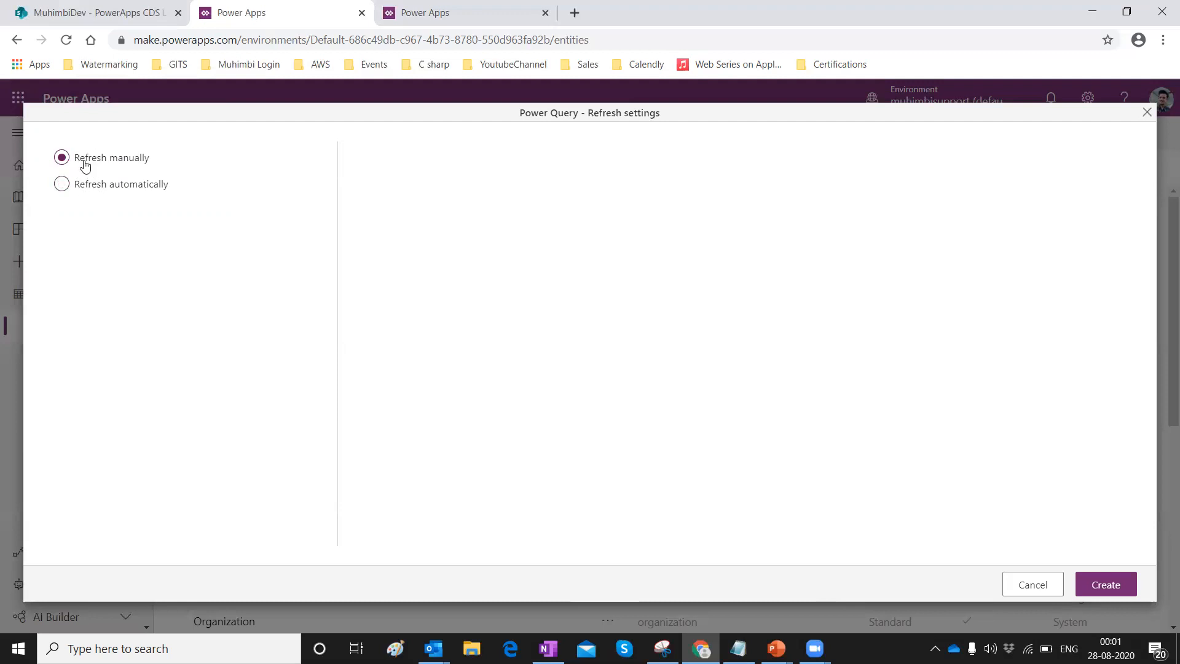
{"action": "left_click", "coordinate": [1093, 587]}
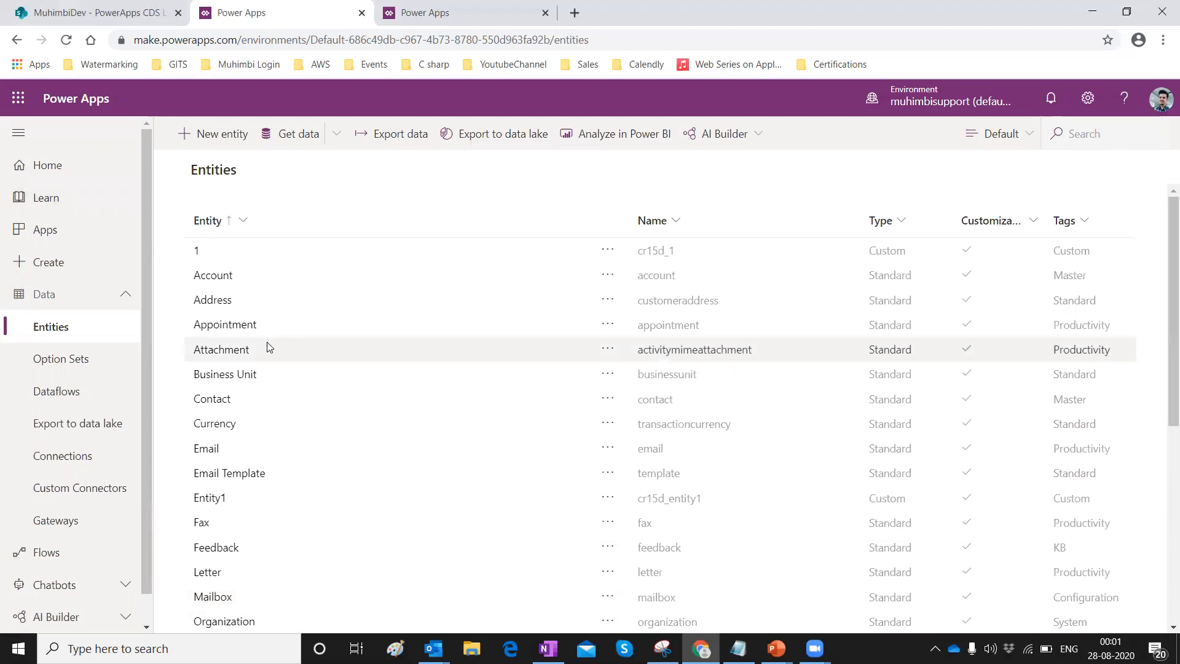
Go to the Dataflows page to find the Project1 dataflow.
{"action": "scroll", "coordinate": [267, 351], "scroll_direction": "down", "scroll_amount": 6}
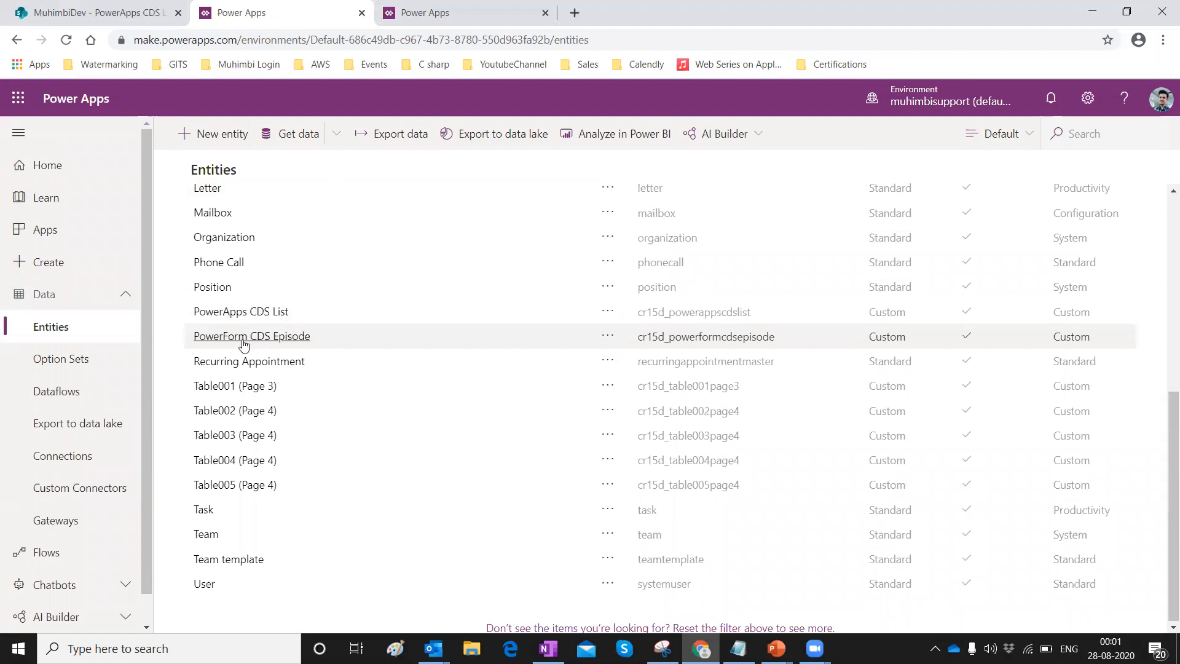
{"action": "scroll", "coordinate": [244, 430], "scroll_direction": "up", "scroll_amount": 1}
{"action": "scroll", "coordinate": [248, 438], "scroll_direction": "up", "scroll_amount": 5}
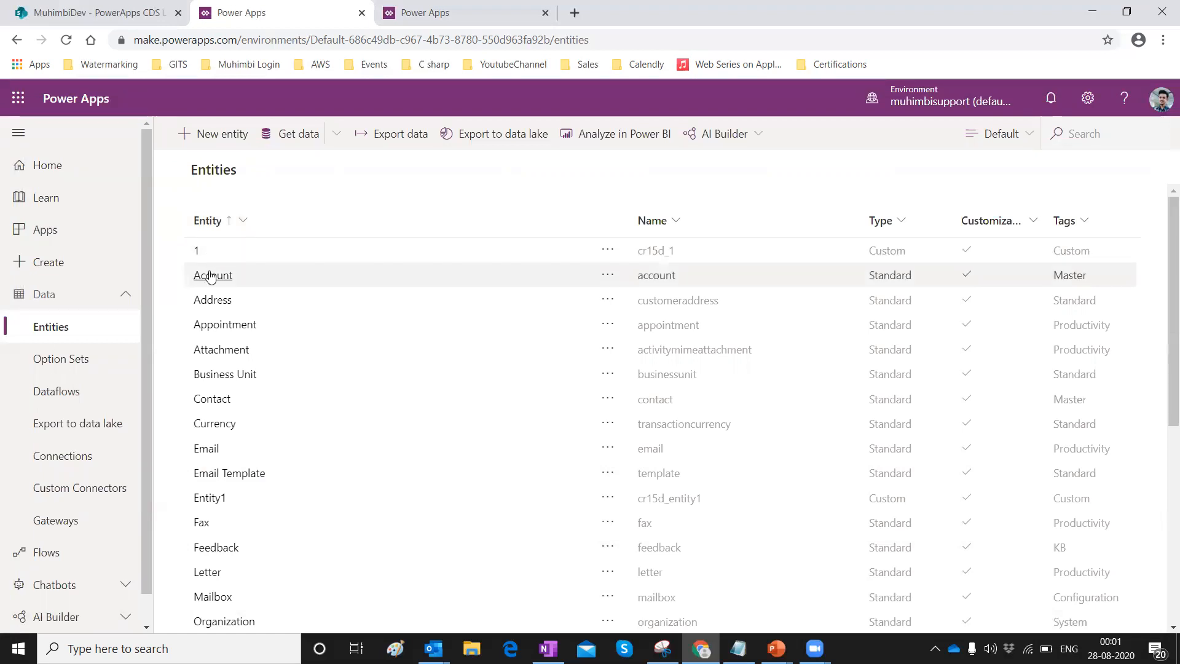
{"action": "left_click", "coordinate": [68, 398]}
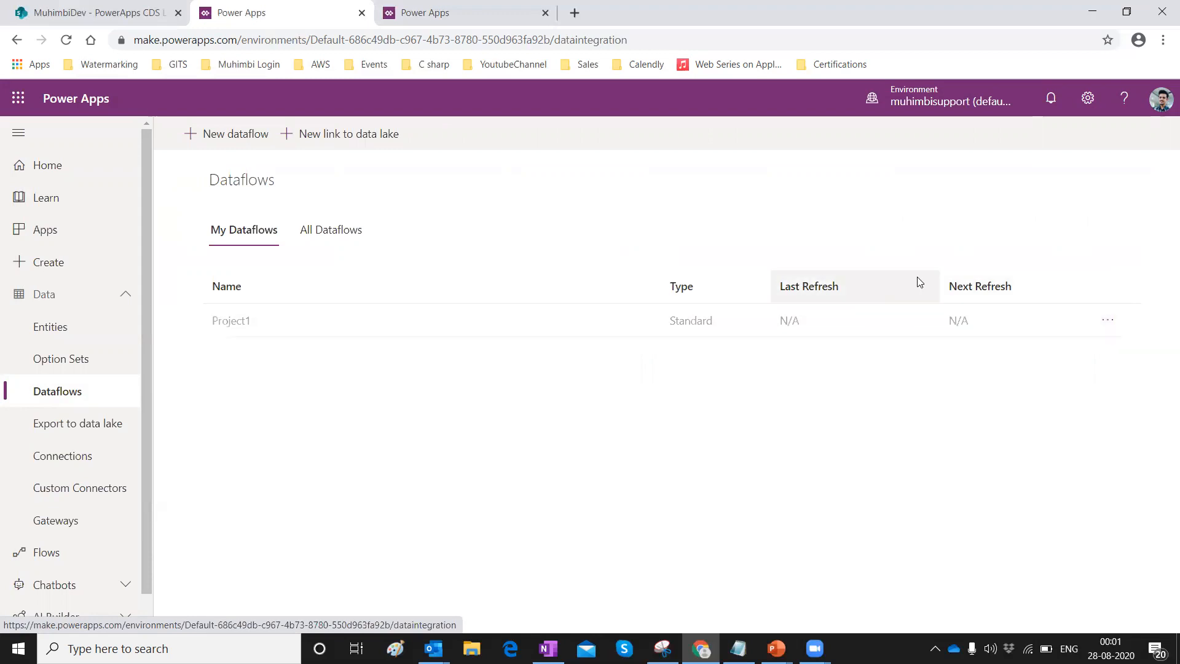
Refresh the Project1 dataflow, retrying after the first refresh fails.
{"action": "left_click", "coordinate": [1107, 320]}
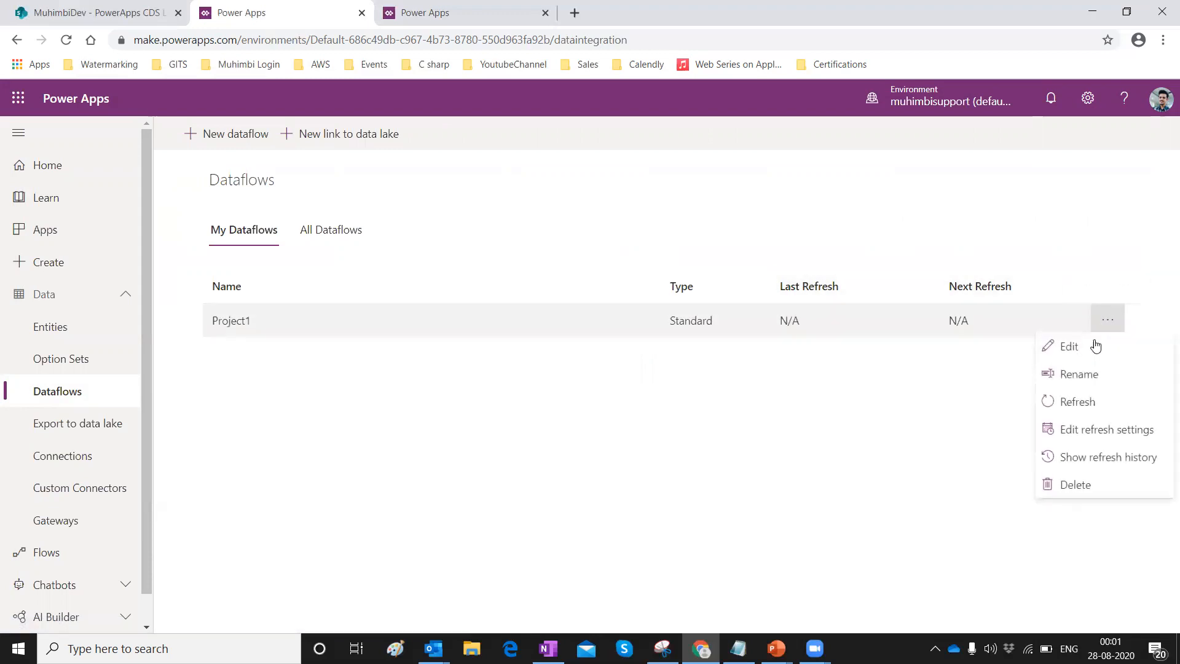
{"action": "left_click", "coordinate": [1068, 404]}
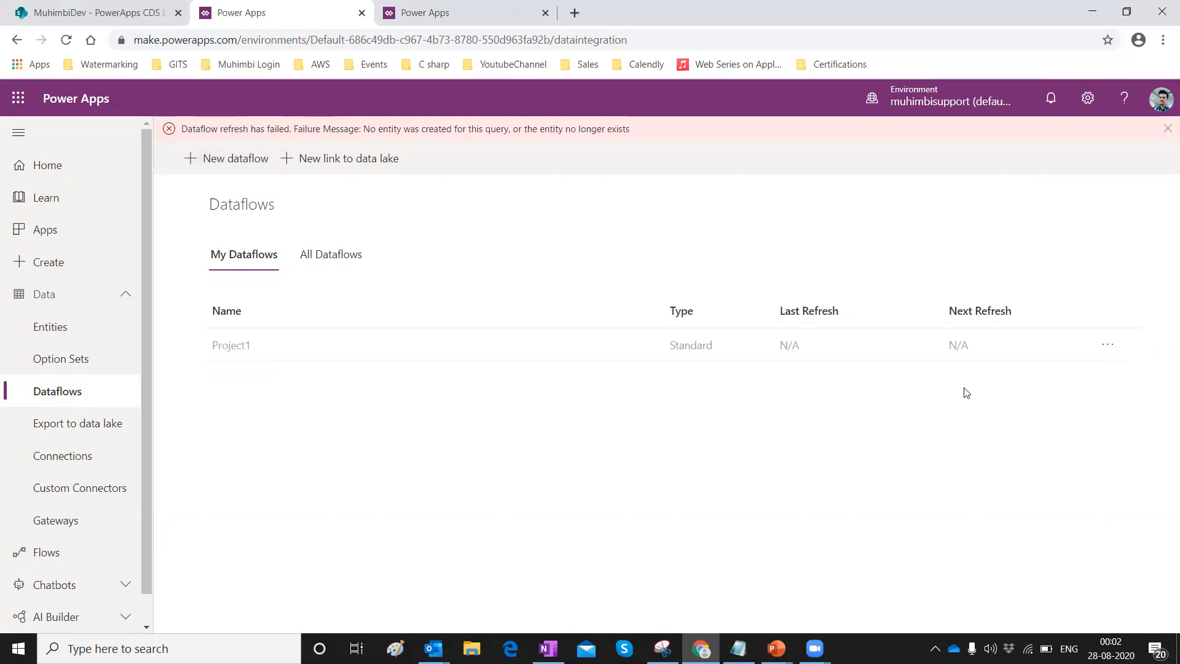
{"action": "left_click", "coordinate": [1107, 350]}
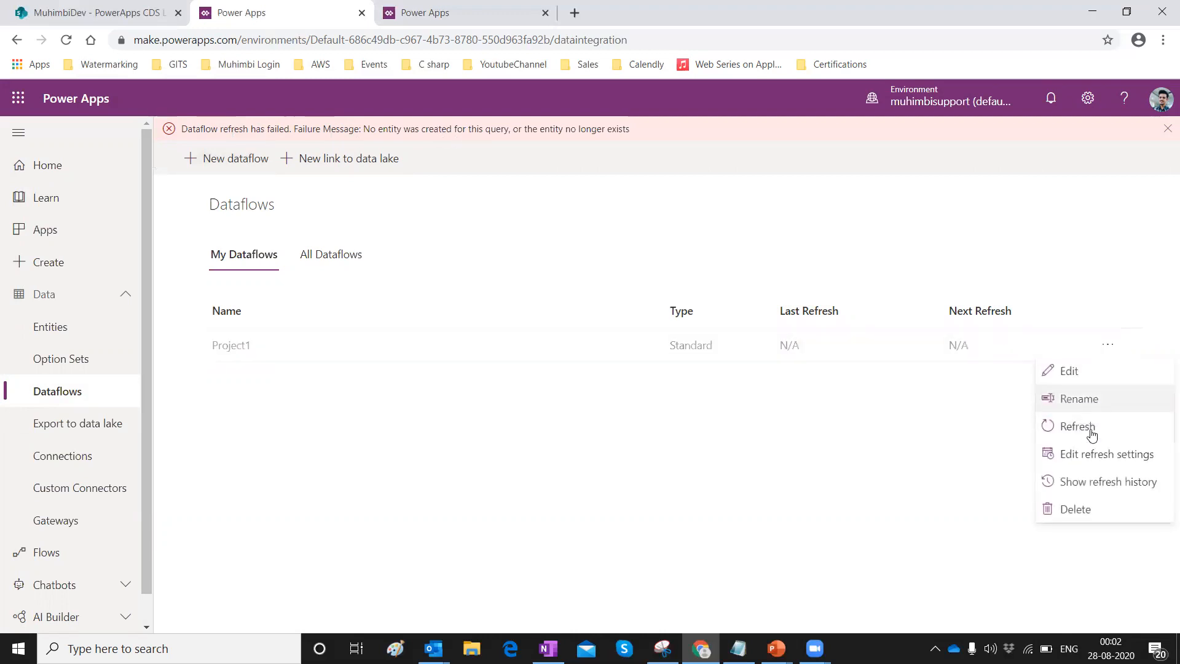
{"action": "left_click", "coordinate": [1089, 427]}
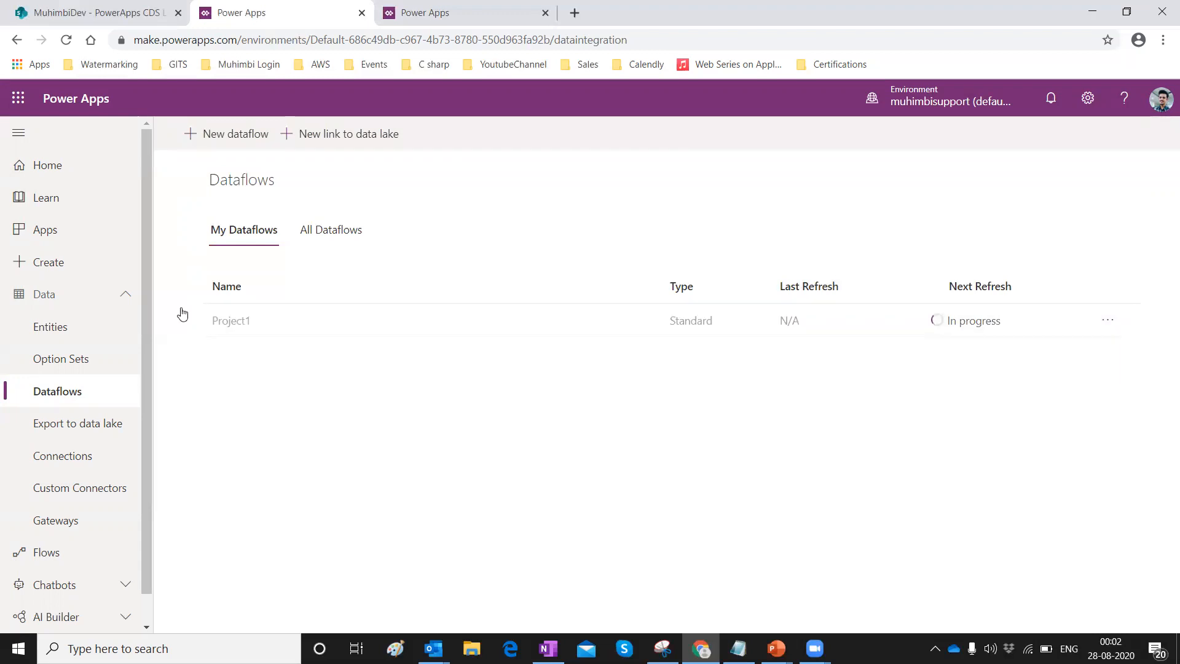
Confirm Power Podium Episode now appears in the Entities list.
{"action": "right_click", "coordinate": [64, 328]}
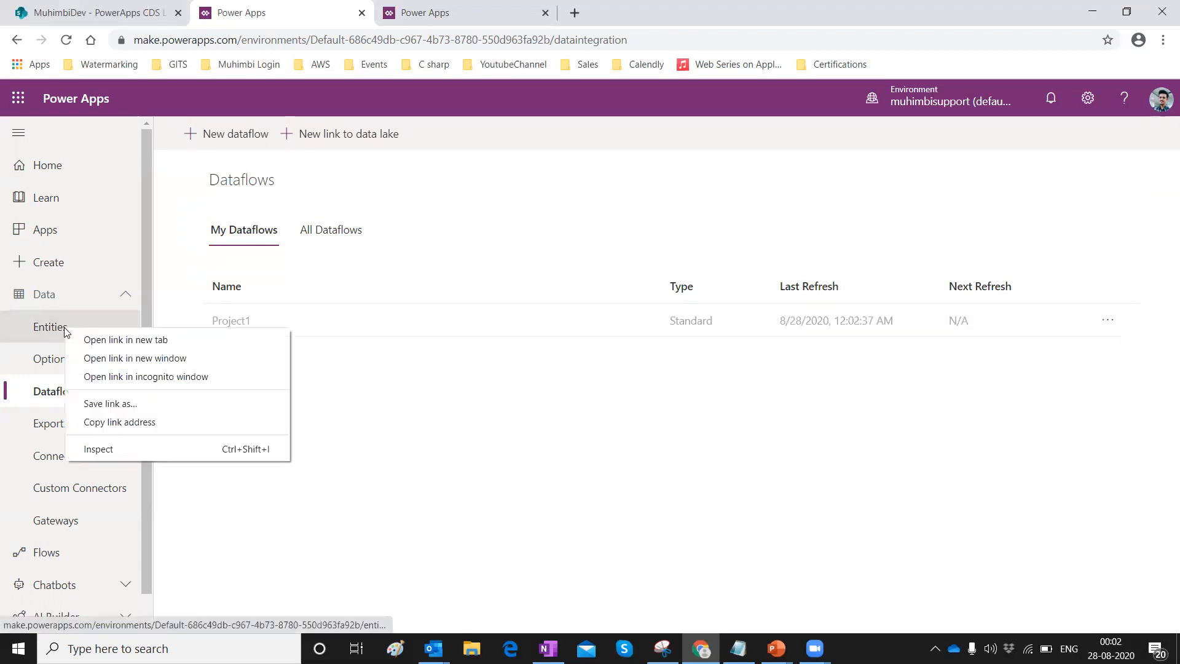
{"action": "left_click", "coordinate": [391, 365]}
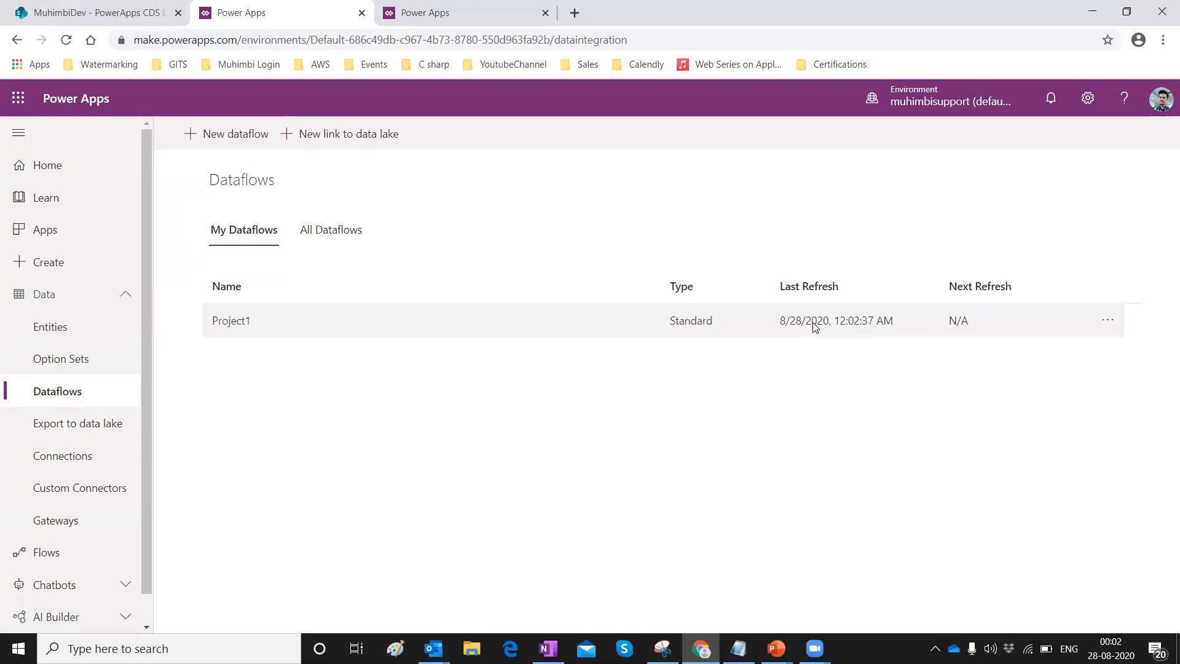
{"action": "left_click", "coordinate": [58, 324]}
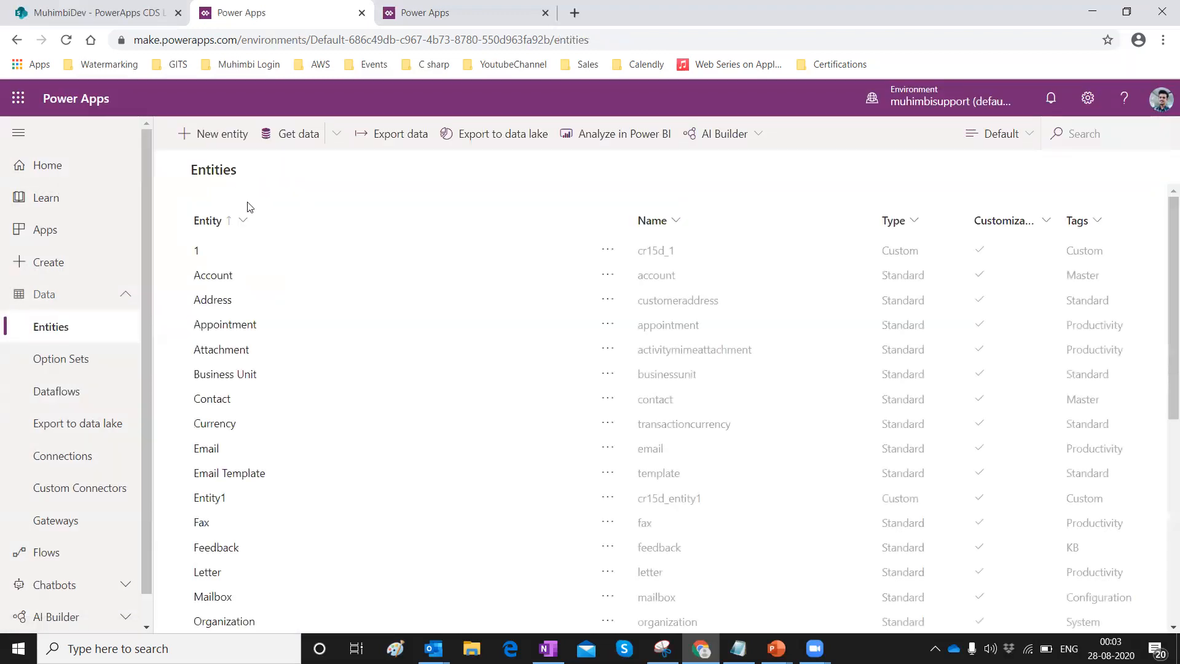
{"action": "scroll", "coordinate": [293, 312], "scroll_direction": "down", "scroll_amount": 3}
{"action": "scroll", "coordinate": [294, 312], "scroll_direction": "down", "scroll_amount": 3}
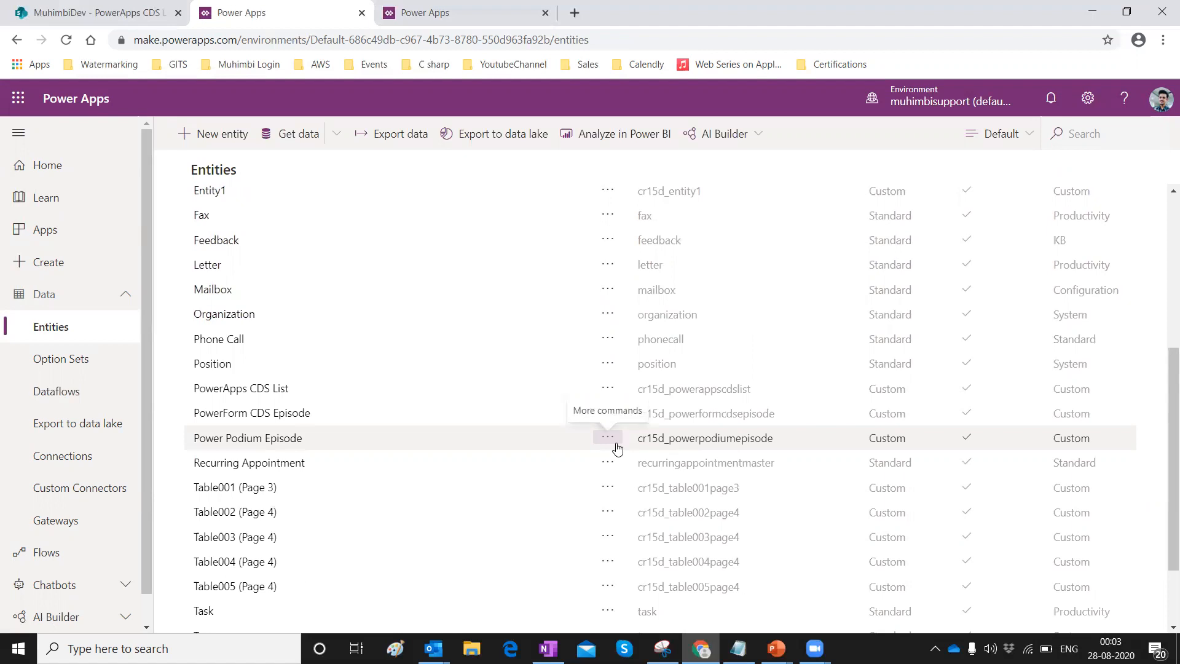
{"action": "left_click", "coordinate": [497, 6]}
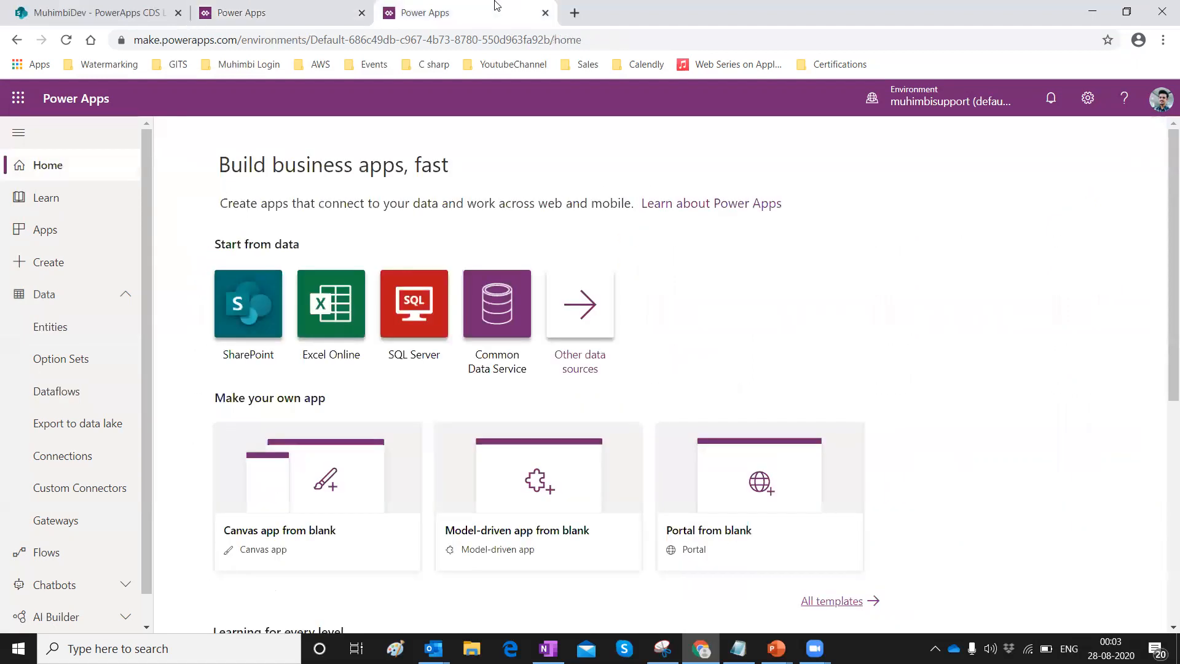
Create a blank canvas app named 'PowerApps CDS Episode'.
{"action": "left_click", "coordinate": [64, 260]}
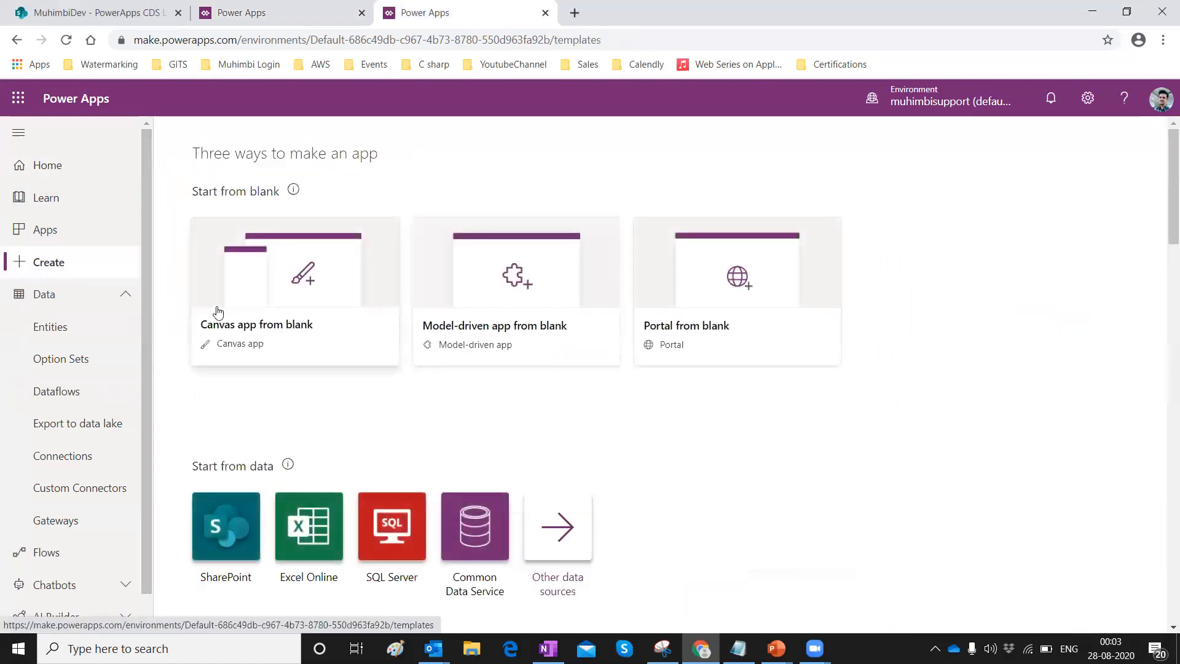
{"action": "left_click", "coordinate": [215, 308]}
{"action": "left_click", "coordinate": [628, 230]}
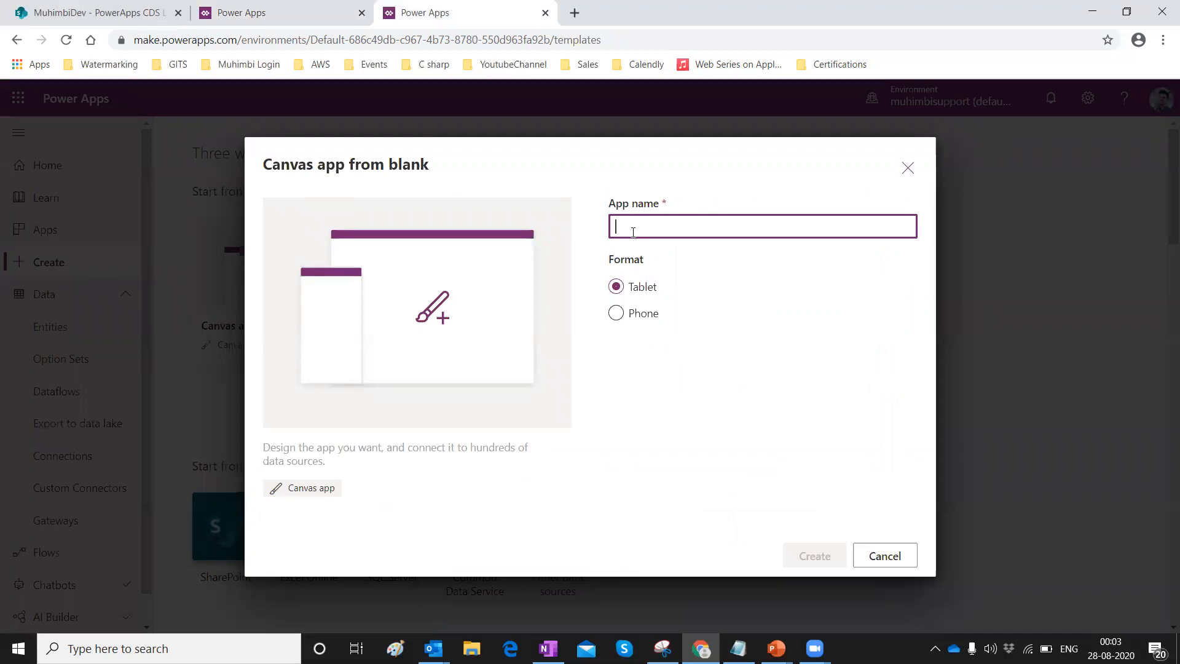
{"action": "type", "text": "PowerApps"}
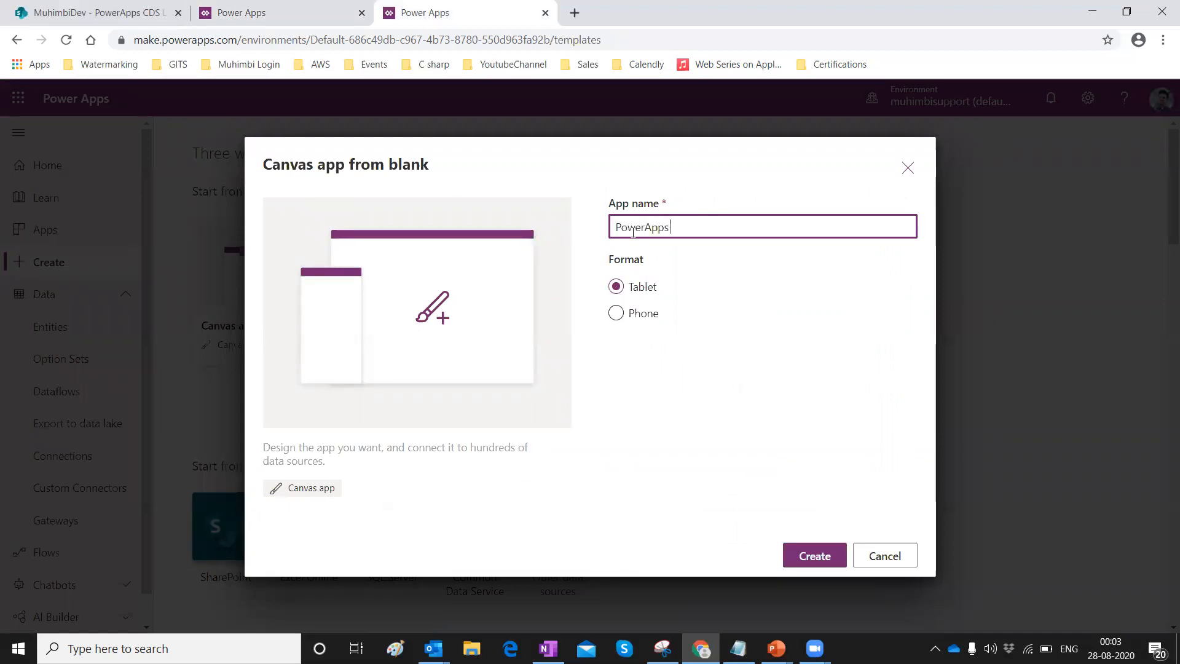
{"action": "type", "text": " CDS Episode"}
{"action": "left_click", "coordinate": [802, 556]}
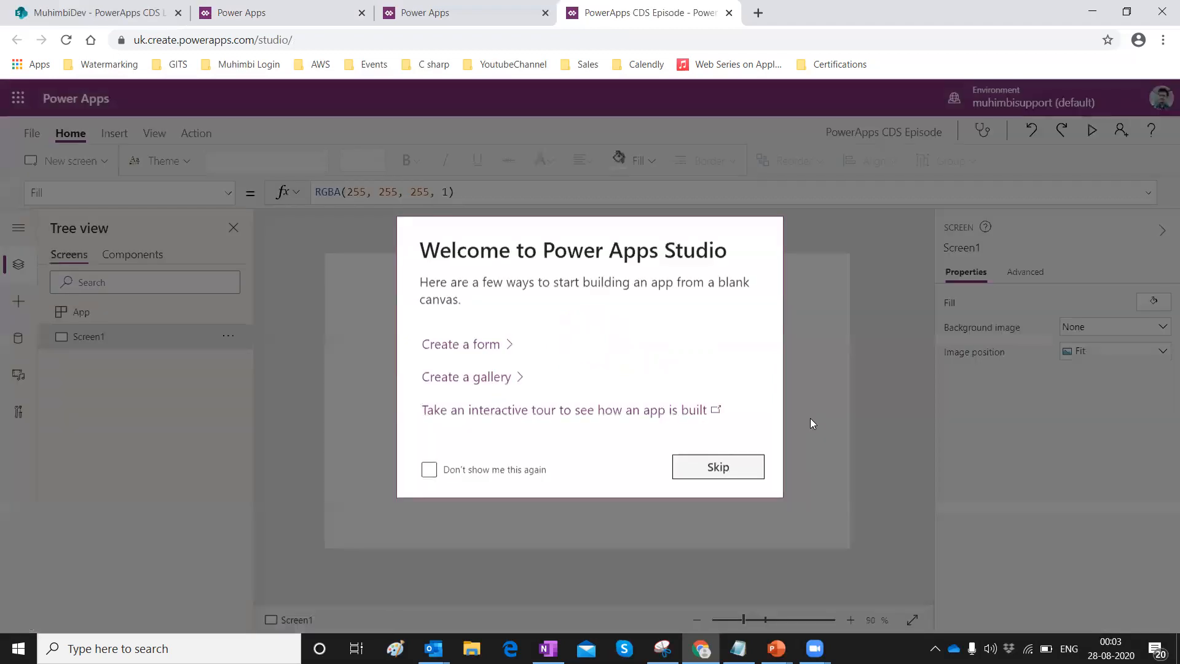
Dismiss the welcome screen for good and insert a vertical gallery on Screen1.
{"action": "left_click", "coordinate": [430, 470]}
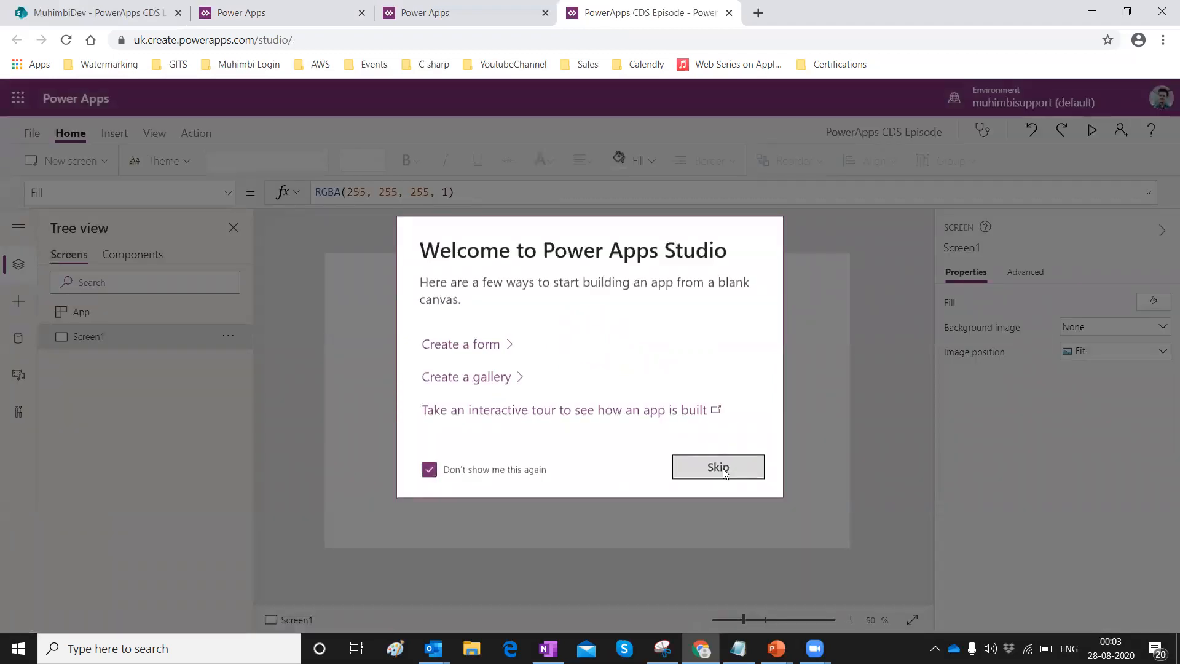
{"action": "left_click", "coordinate": [715, 469]}
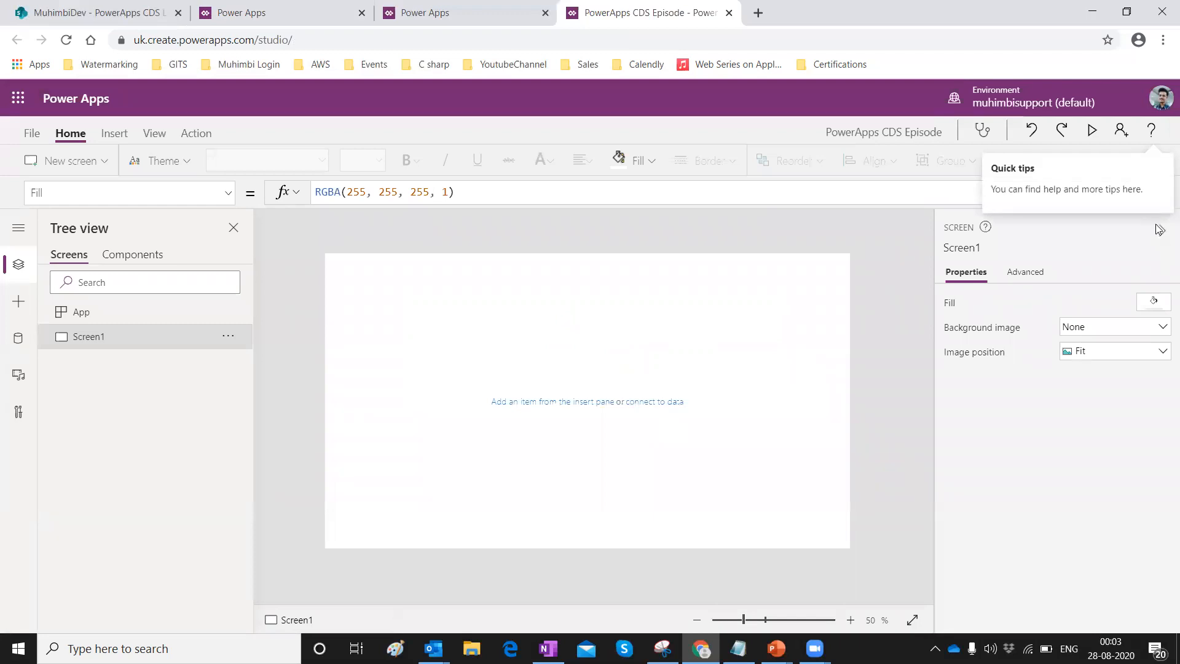
{"action": "left_click", "coordinate": [114, 133]}
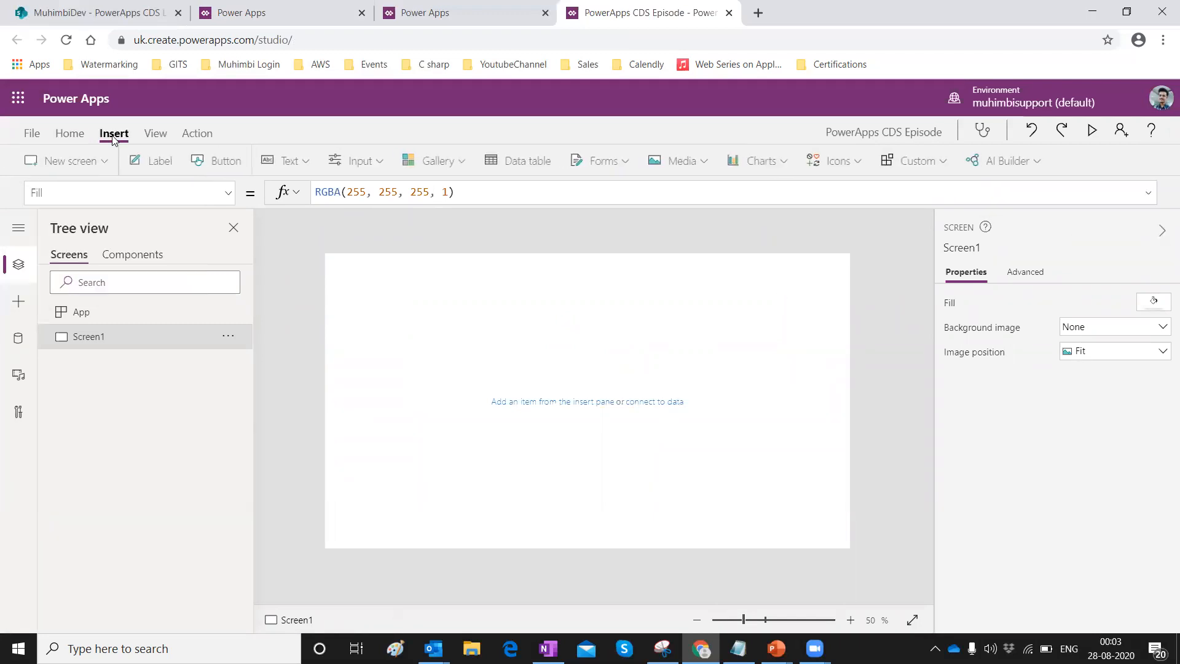
{"action": "left_click", "coordinate": [415, 161]}
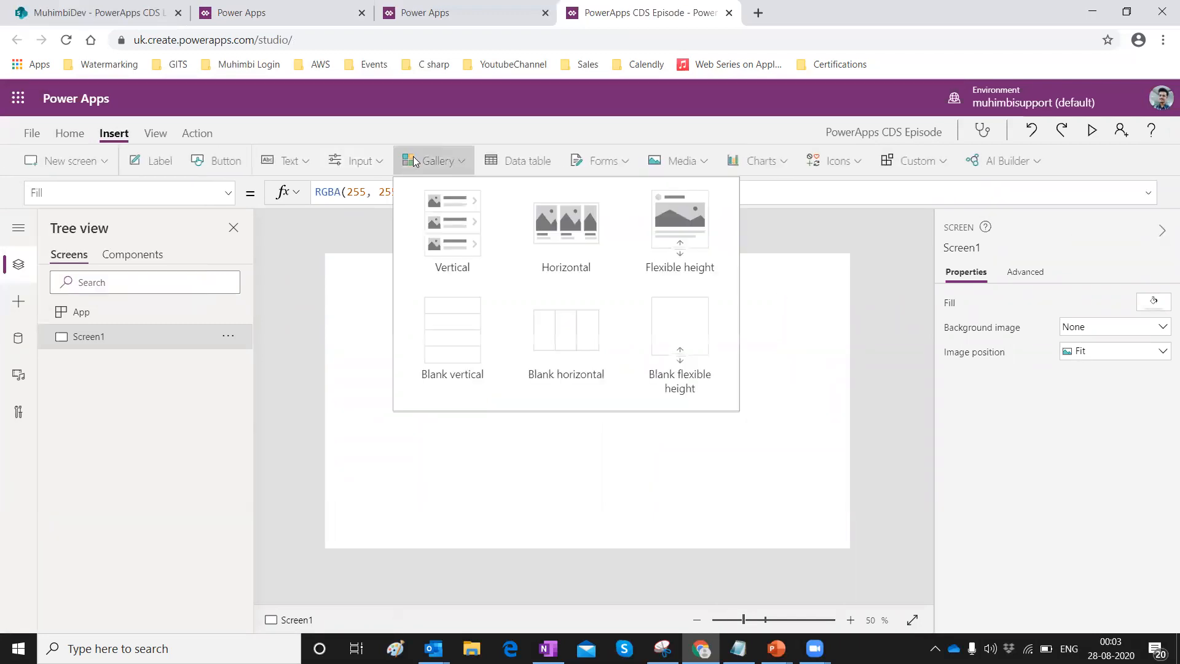
{"action": "left_click", "coordinate": [444, 228]}
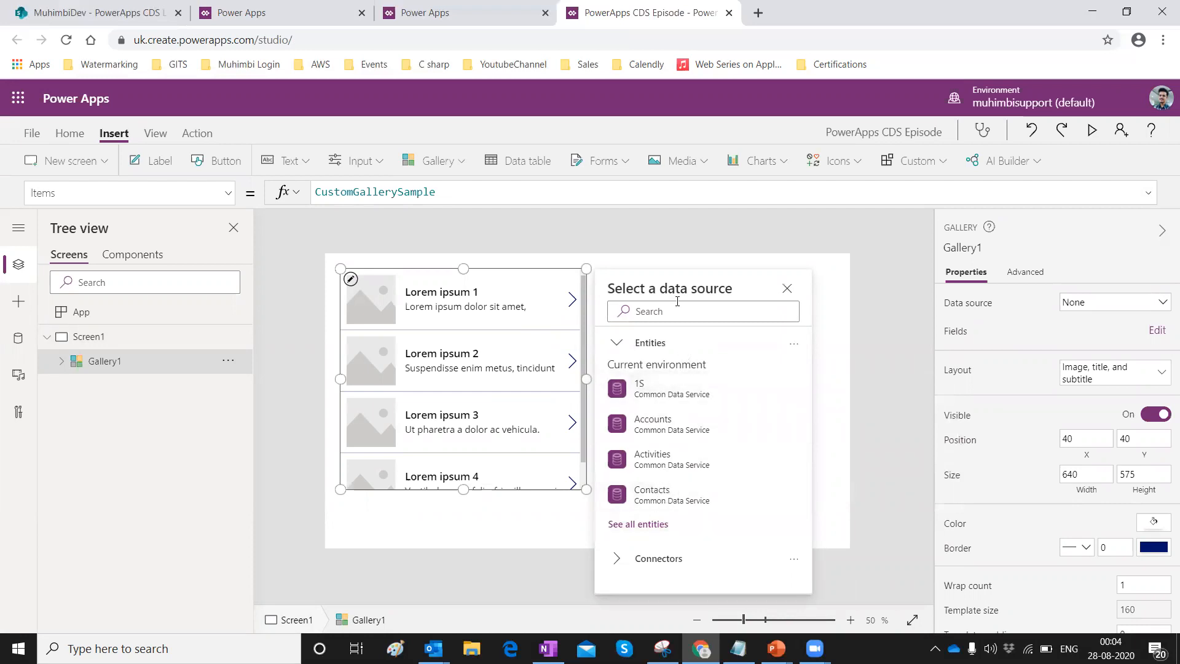
Bind the gallery to Power Podium Episodes and widen it to 1274 by 695.
{"action": "left_click", "coordinate": [636, 526]}
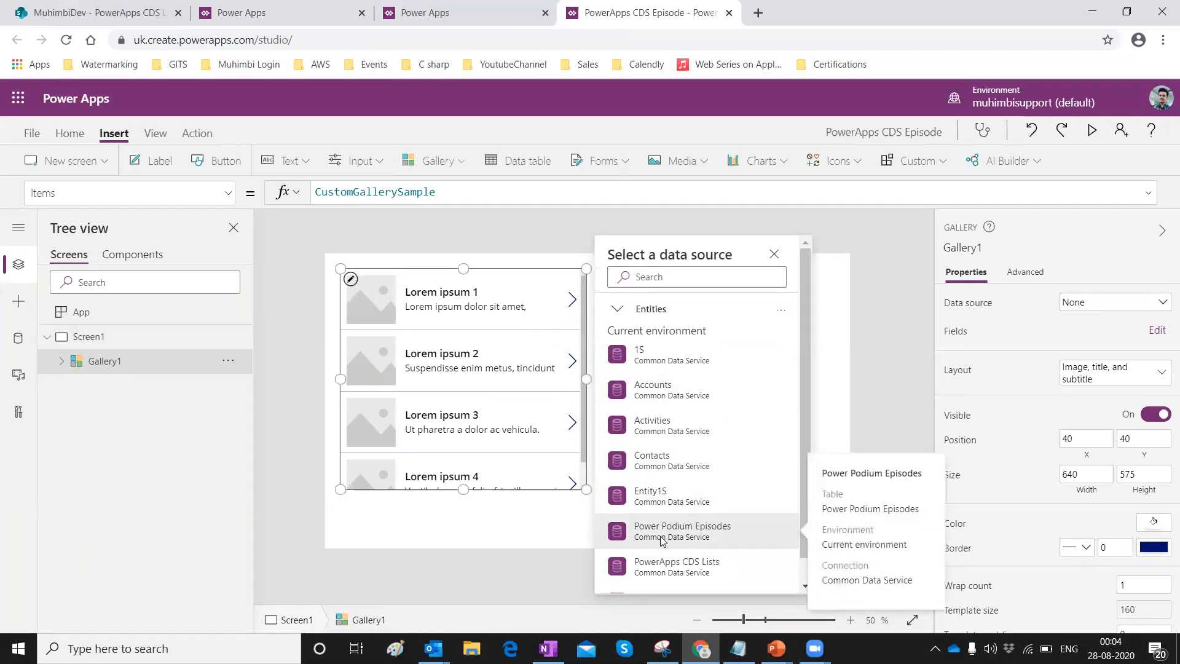
{"action": "left_click", "coordinate": [661, 539]}
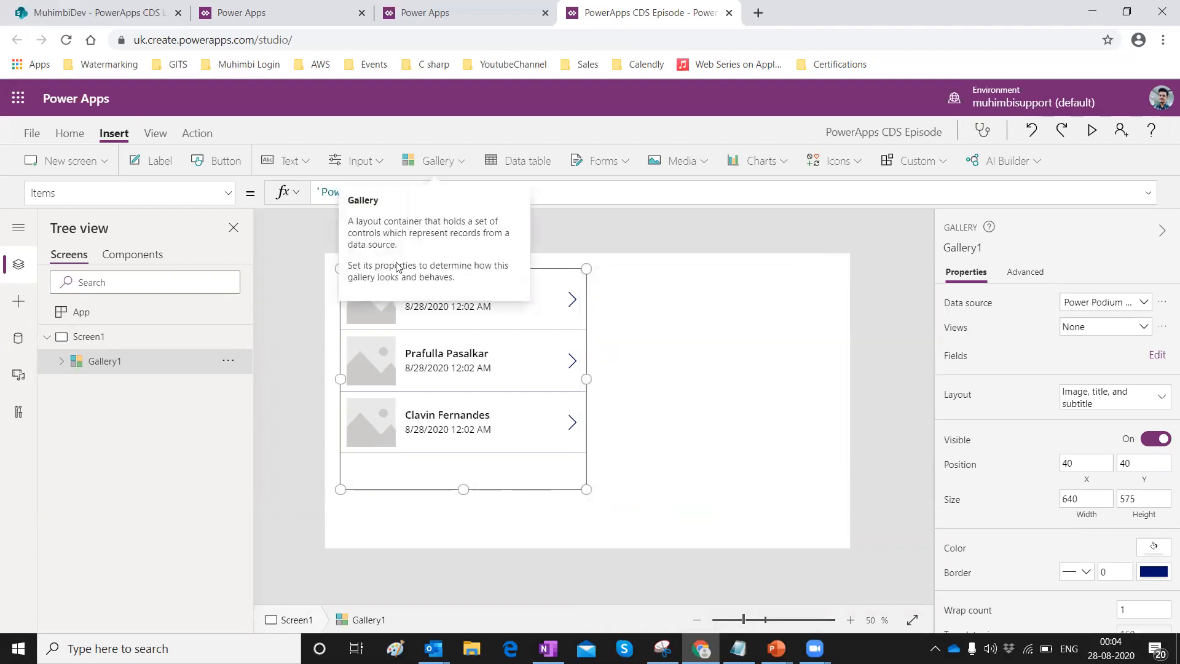
{"action": "left_click_drag", "start_coordinate": [587, 490], "coordinate": [829, 537]}
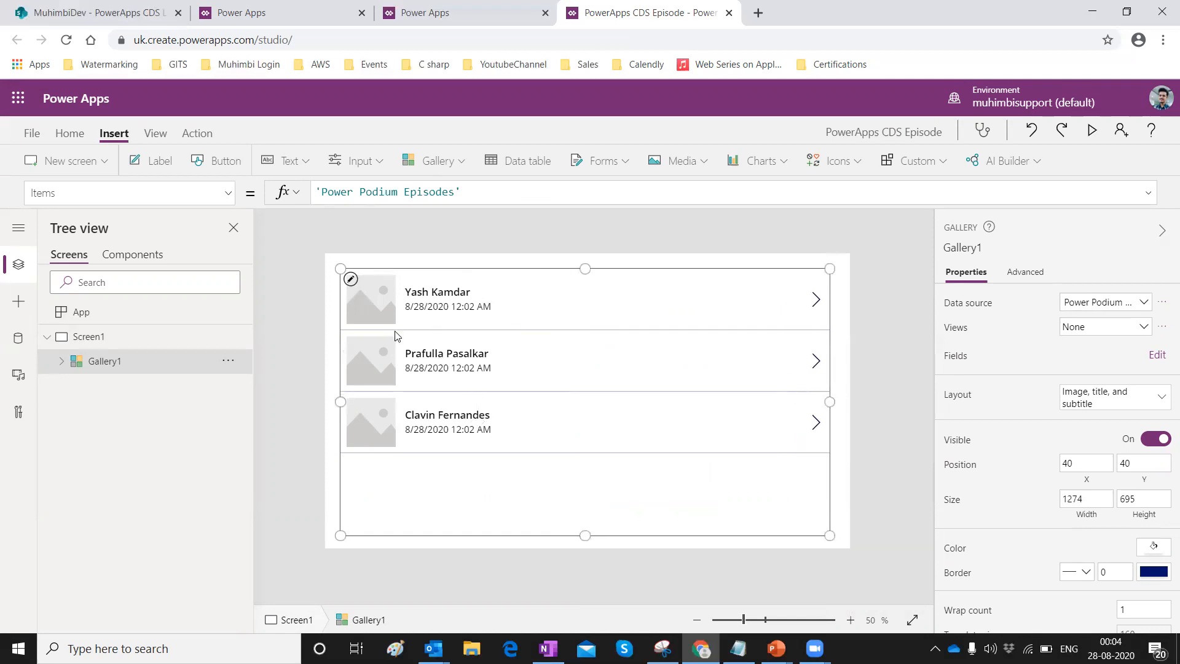
Set the gallery's Image1 to the uploaded RapidCircleLogo file.
{"action": "left_click", "coordinate": [379, 316]}
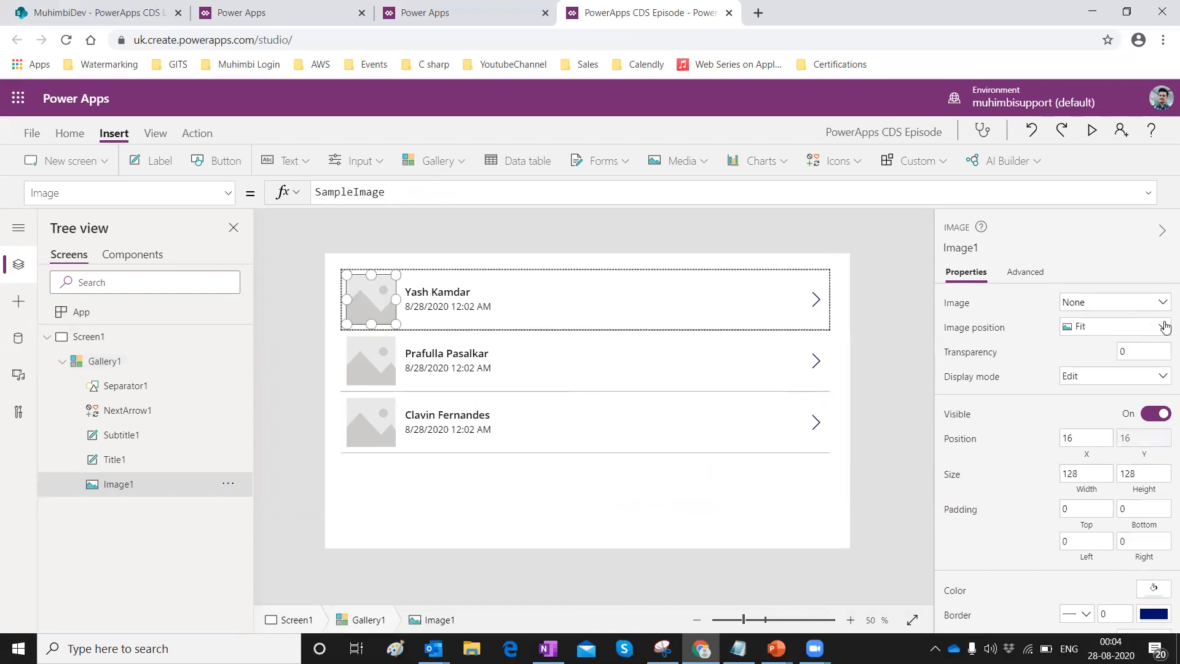
{"action": "left_click", "coordinate": [1162, 305]}
{"action": "left_click", "coordinate": [1134, 319]}
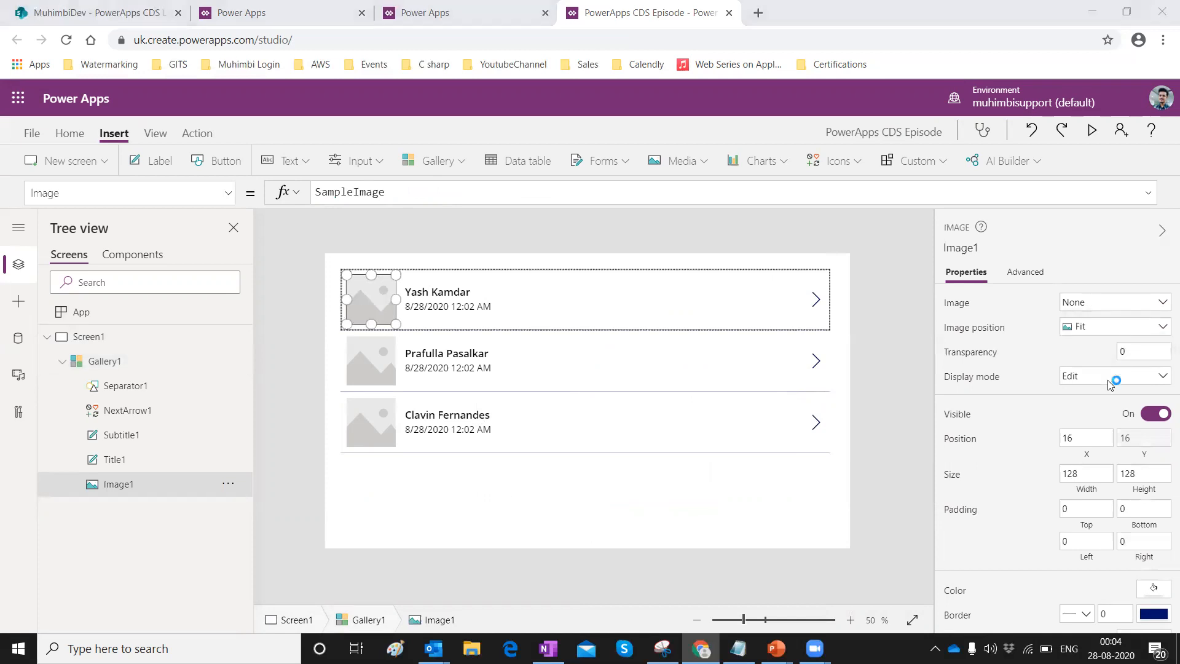
{"action": "left_click", "coordinate": [199, 108]}
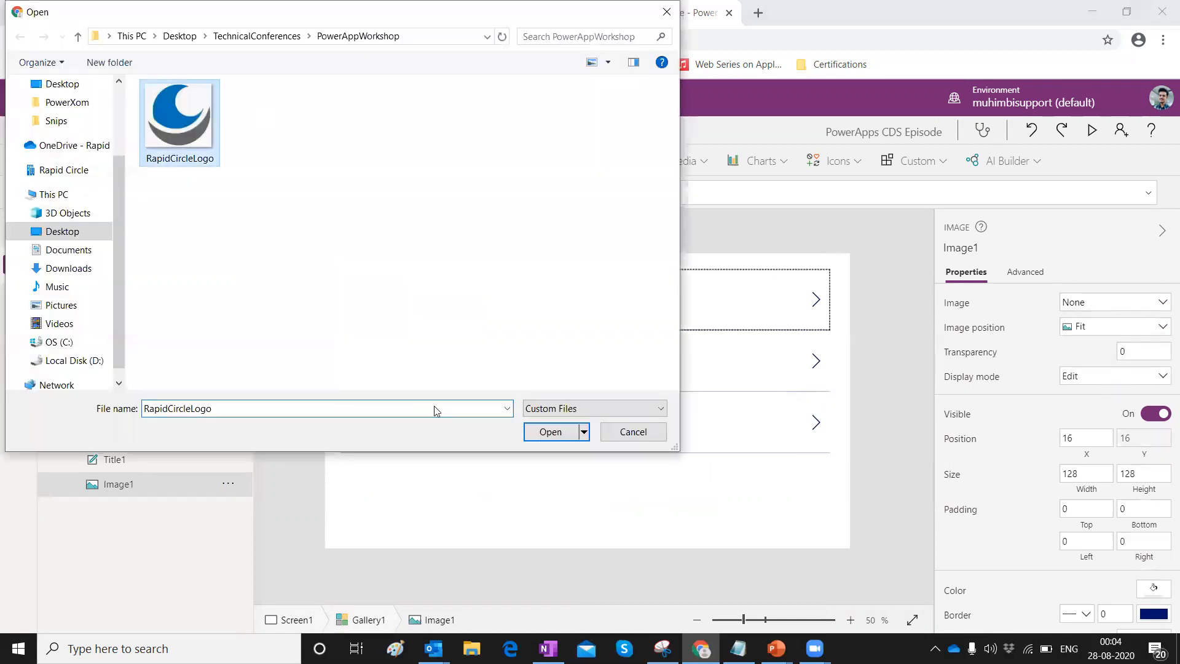
{"action": "left_click", "coordinate": [550, 432]}
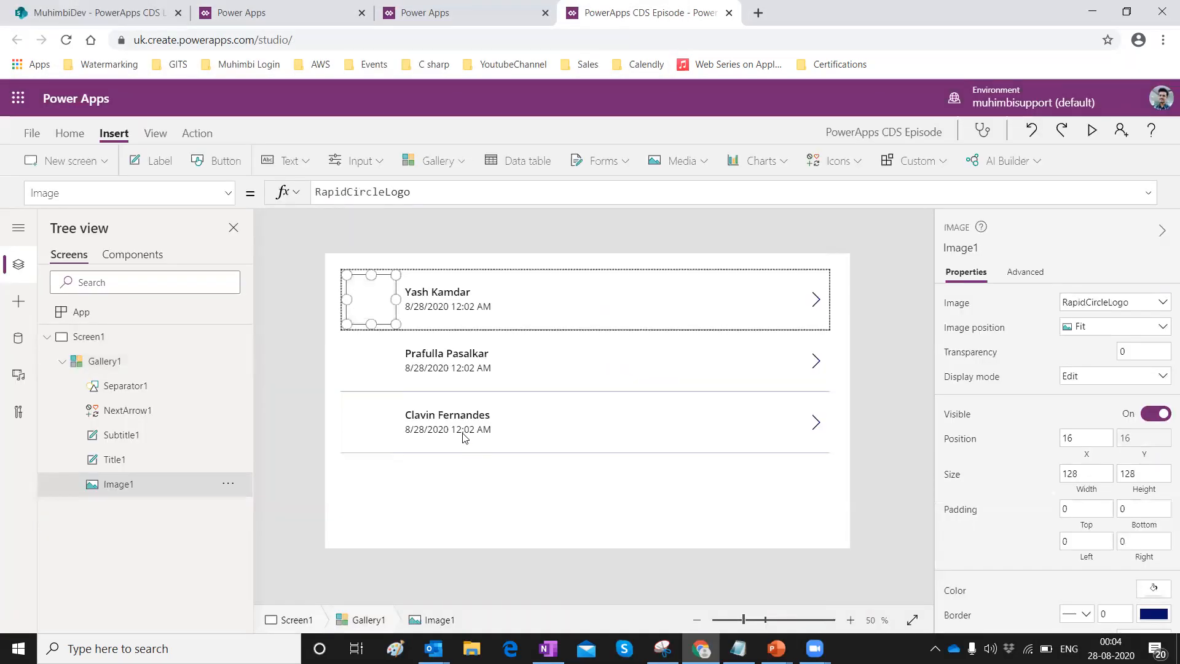
{"action": "left_click", "coordinate": [450, 306]}
{"action": "left_click", "coordinate": [435, 372]}
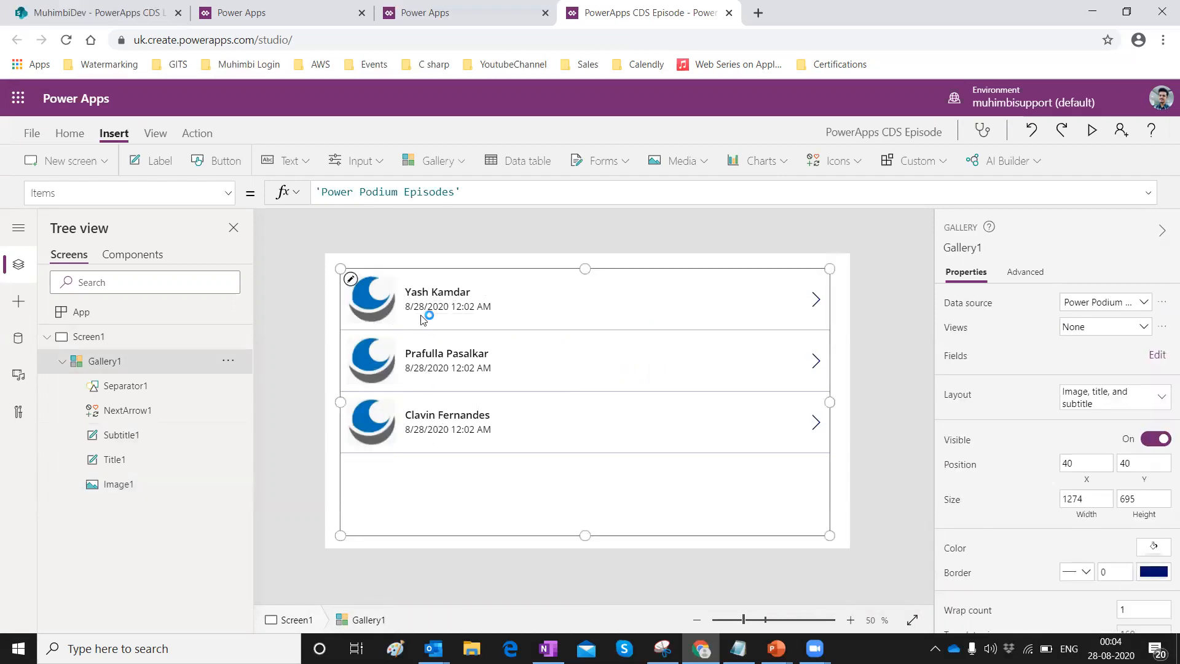
Move the Title1 name label up within the first gallery row.
{"action": "left_click", "coordinate": [422, 290]}
{"action": "left_click", "coordinate": [421, 293]}
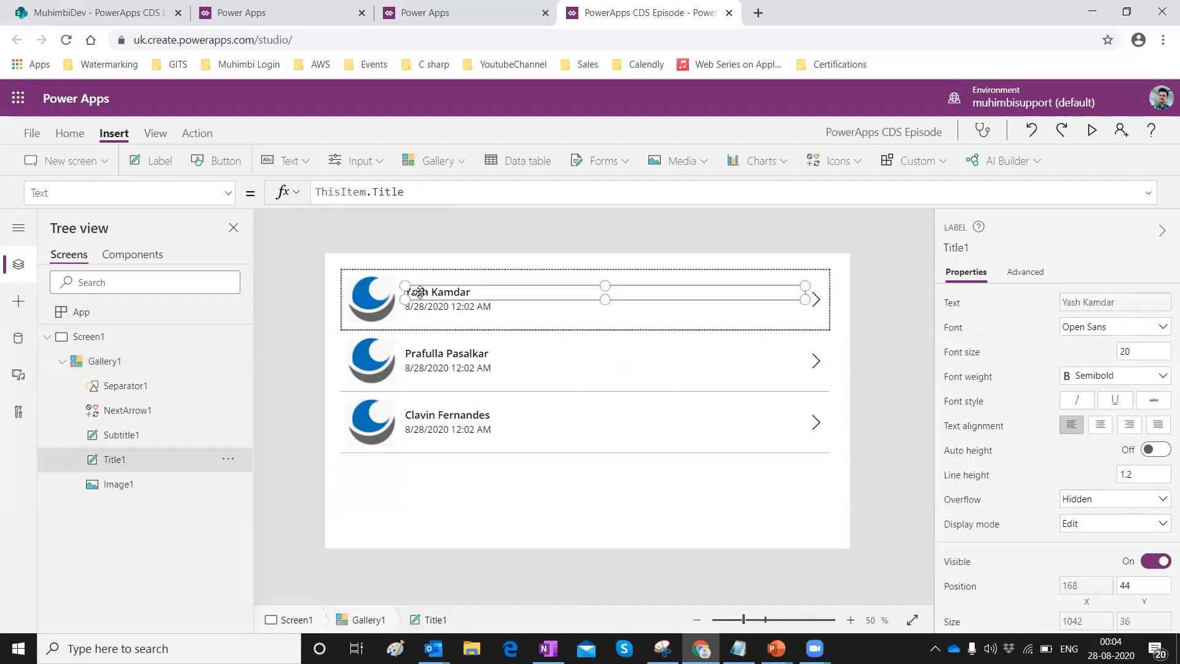
{"action": "left_click_drag", "start_coordinate": [420, 283], "coordinate": [420, 272]}
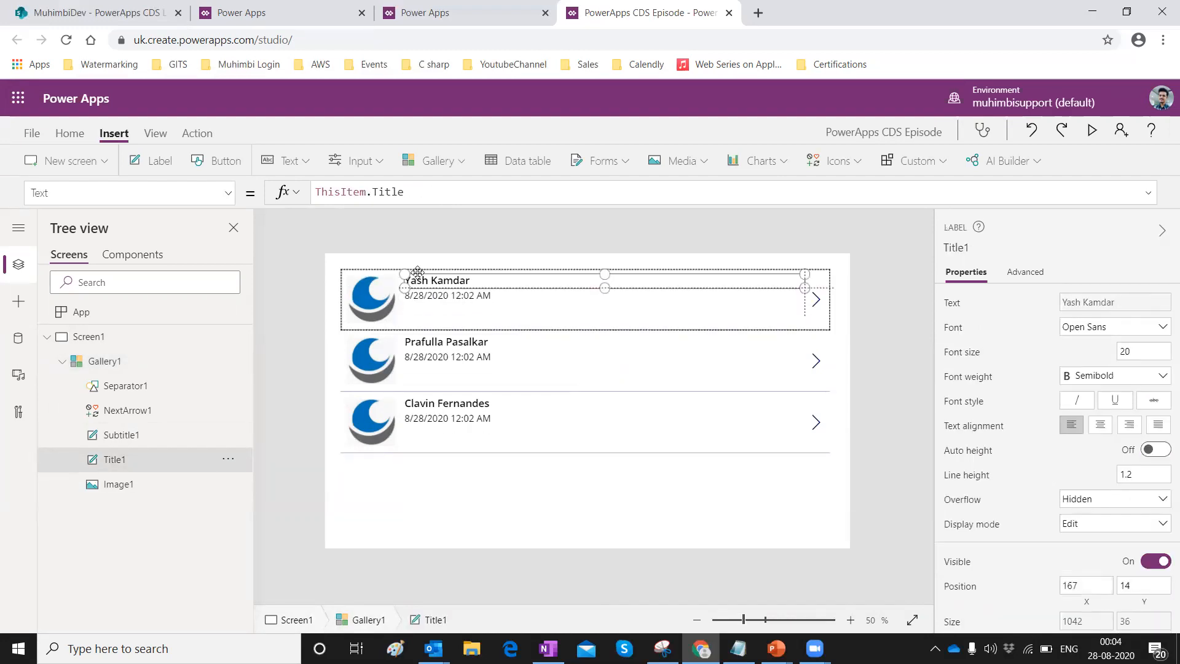
Set Subtitle1's Text formula to "Roll no -" & ThisItem.'Rollno.'.
{"action": "left_click", "coordinate": [423, 303]}
{"action": "left_click", "coordinate": [423, 302]}
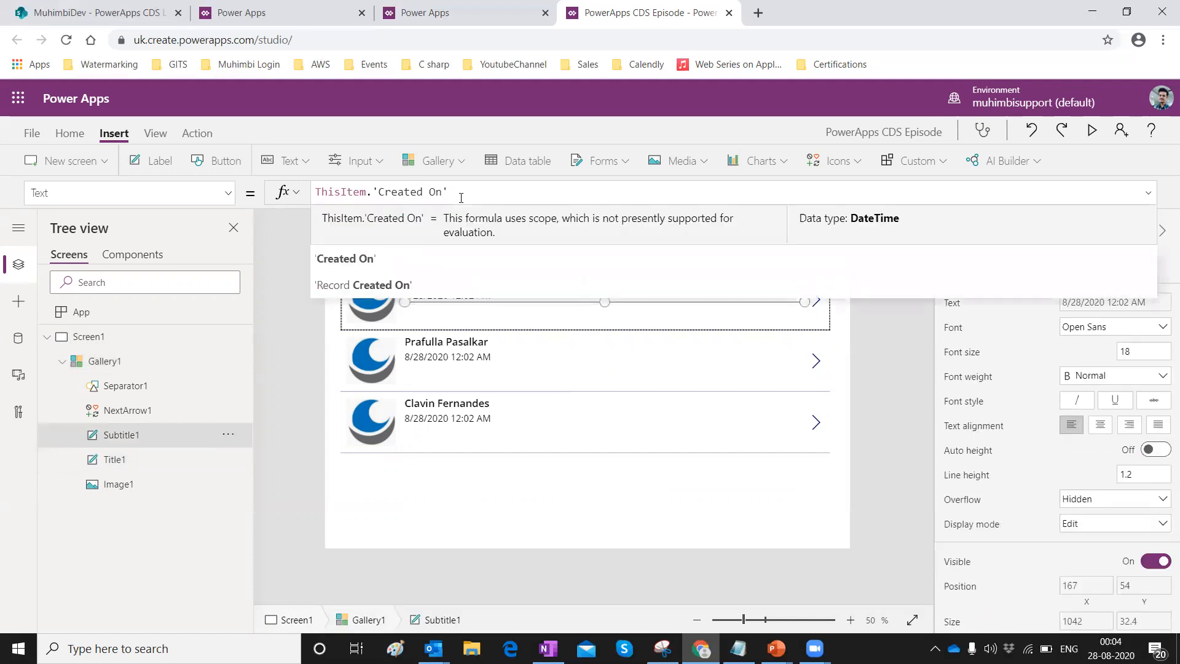
{"action": "key", "text": "Left"}
{"action": "key", "text": "Left"}
{"action": "key", "text": "Left"}
{"action": "key", "text": "Left"}
{"action": "key", "text": "Left"}
{"action": "key", "text": "Left"}
{"action": "key", "text": "Left"}
{"action": "key", "text": "Left"}
{"action": "key", "text": "Left"}
{"action": "key", "text": "Left"}
{"action": "key", "text": "Left"}
{"action": "key", "text": "Left"}
{"action": "key", "text": "Left"}
{"action": "key", "text": "Left"}
{"action": "key", "text": "Left"}
{"action": "key", "text": "Left"}
{"action": "key", "text": "Left"}
{"action": "type", "text": "\"\""}
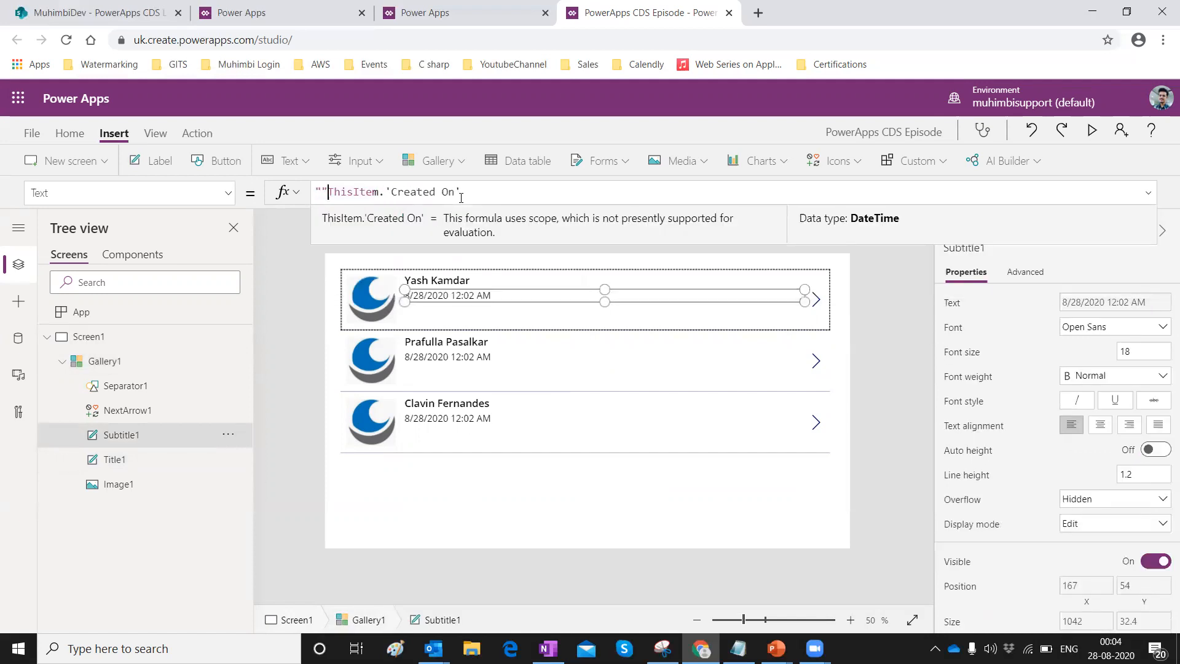
{"action": "key", "text": "ctrl+a"}
{"action": "key", "text": "BackSpace"}
{"action": "type", "text": "\"Roll no -"}
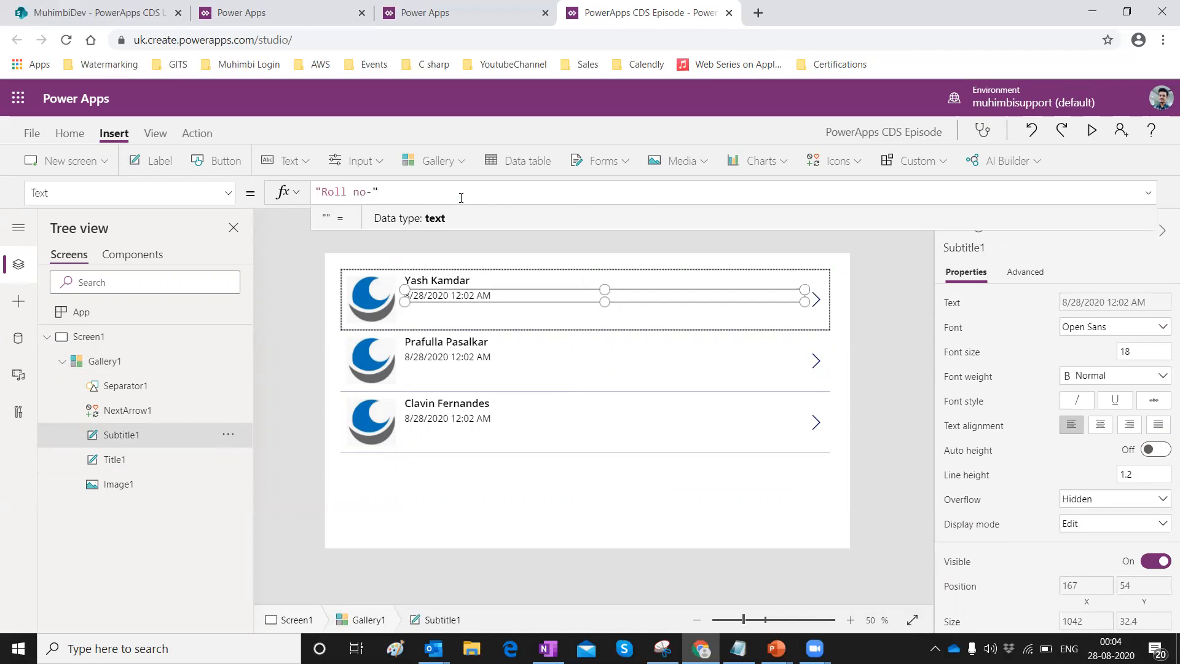
{"action": "type", "text": "\""}
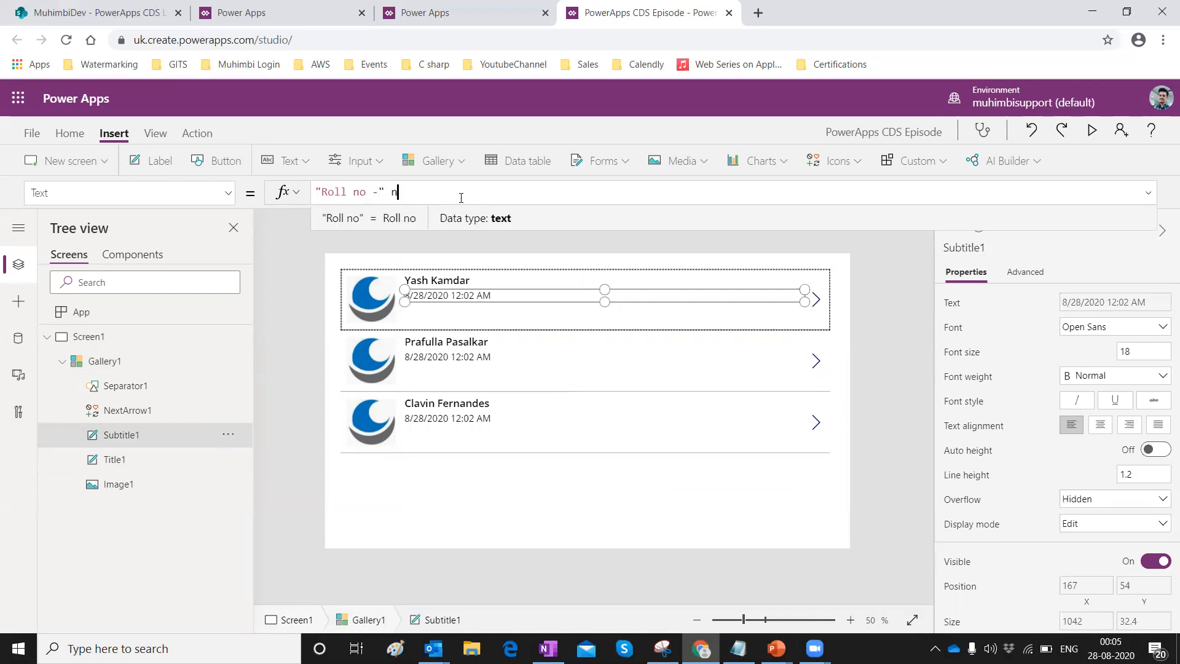
{"action": "key", "text": "BackSpace"}
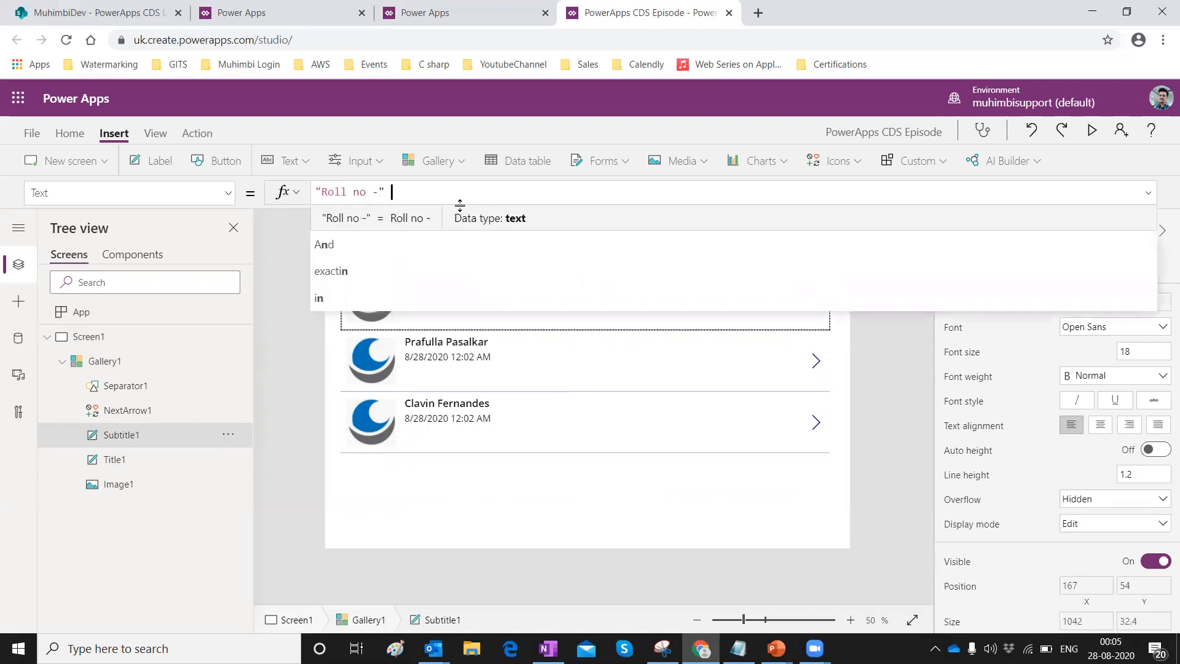
{"action": "type", "text": "& This"}
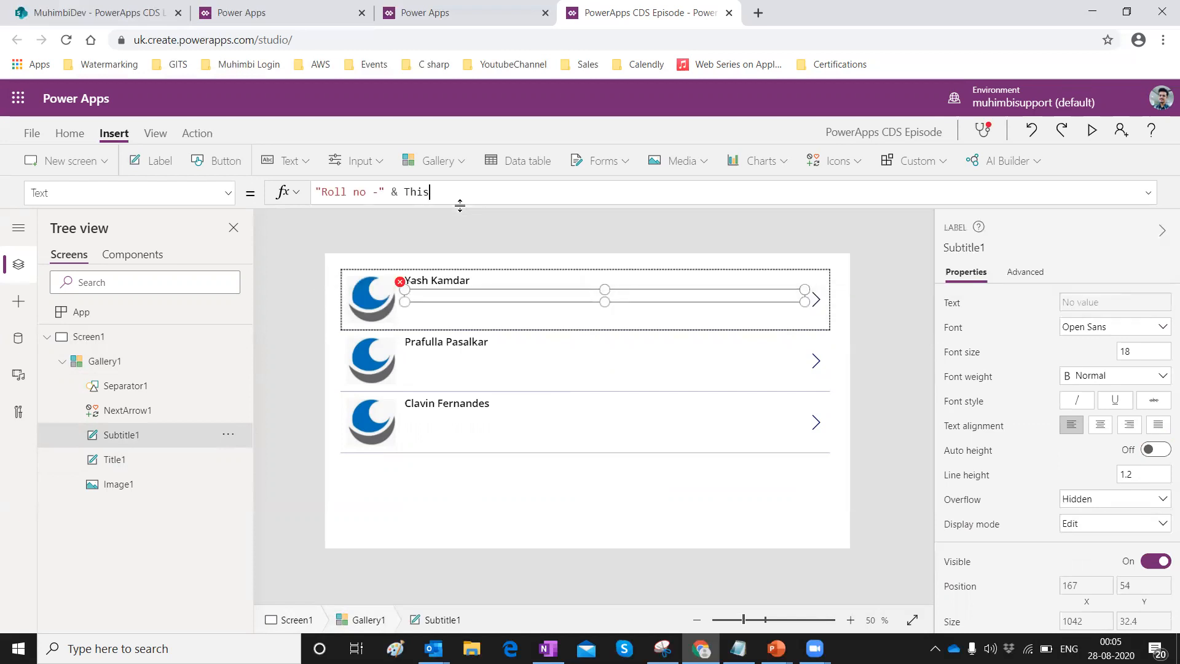
{"action": "key", "text": "Down"}
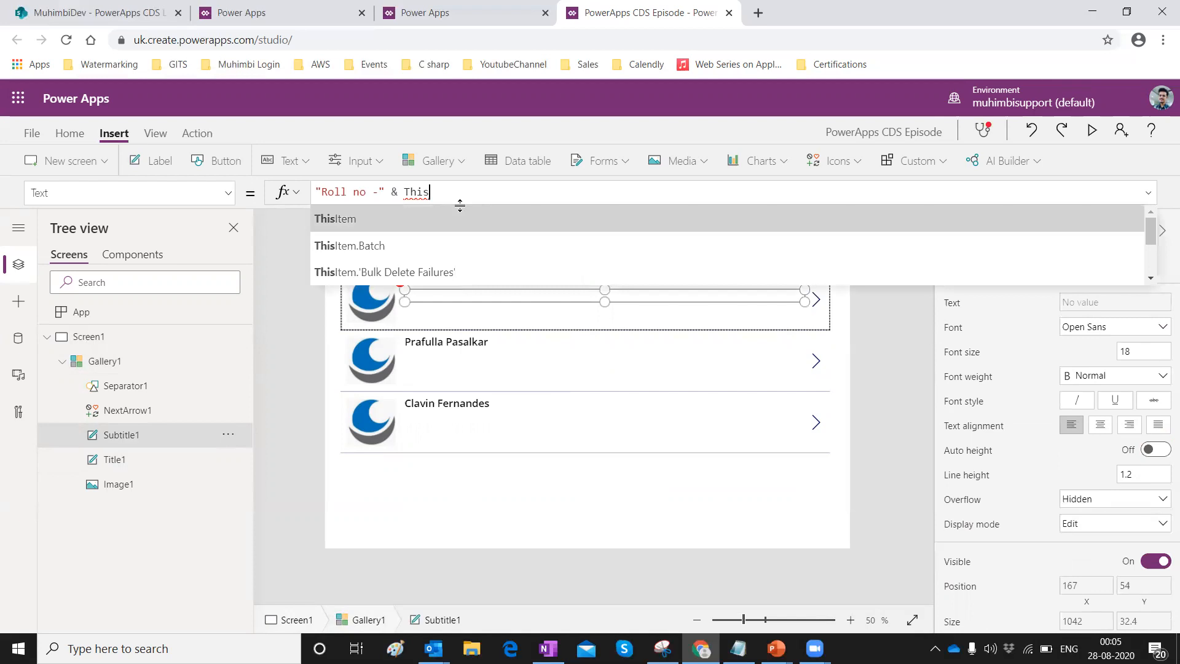
{"action": "key", "text": "Return"}
{"action": "type", "text": "."}
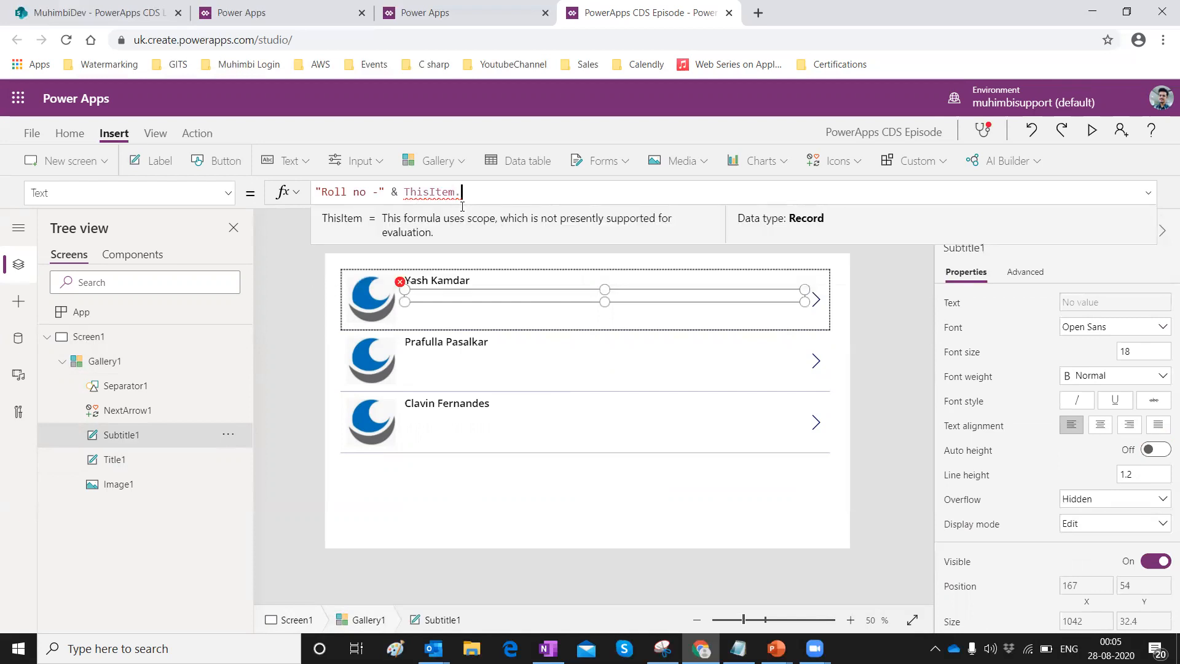
{"action": "type", "text": "Roll"}
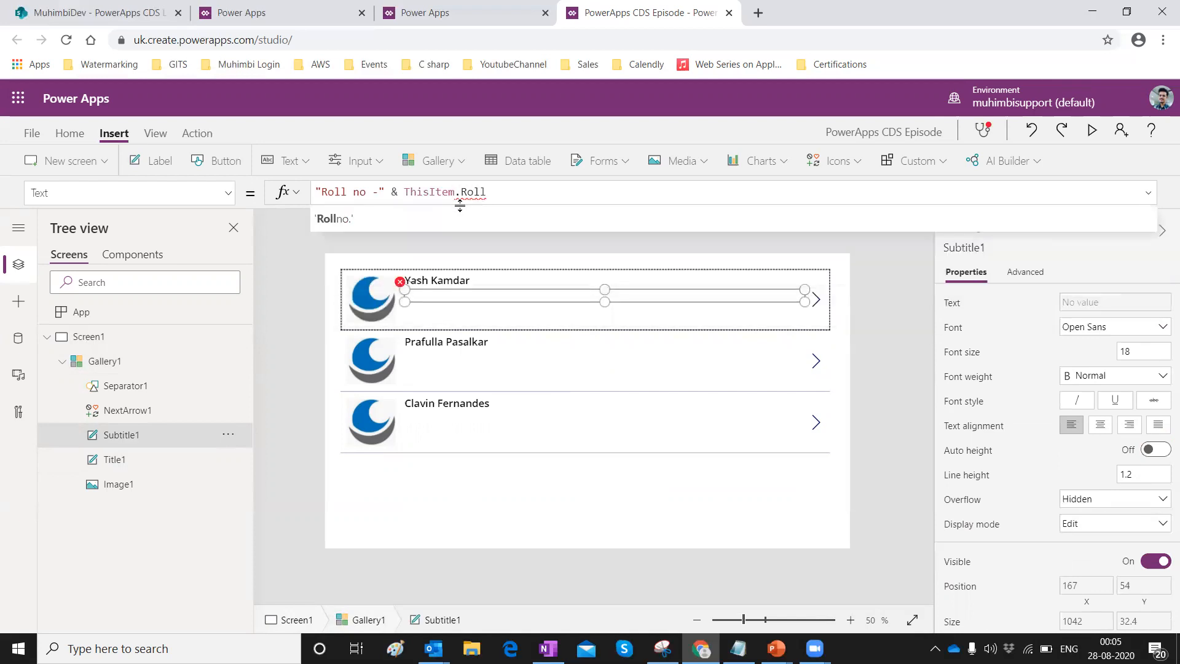
{"action": "key", "text": "Return"}
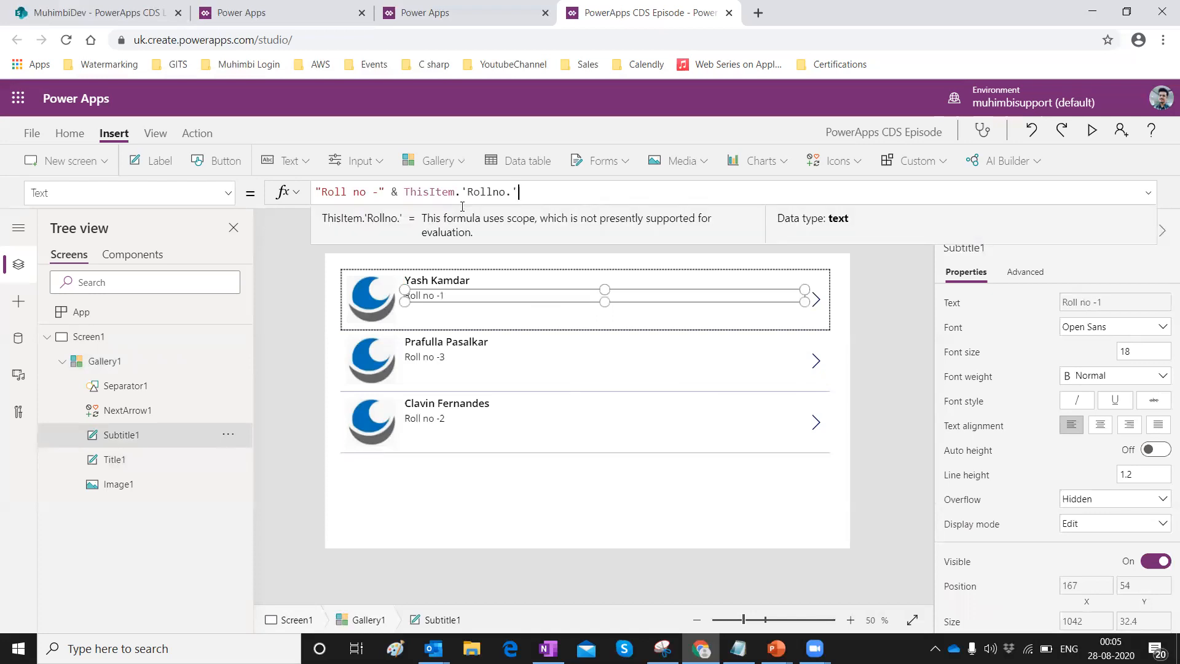
{"action": "left_click", "coordinate": [419, 299]}
{"action": "left_click", "coordinate": [420, 314]}
{"action": "left_click", "coordinate": [419, 300]}
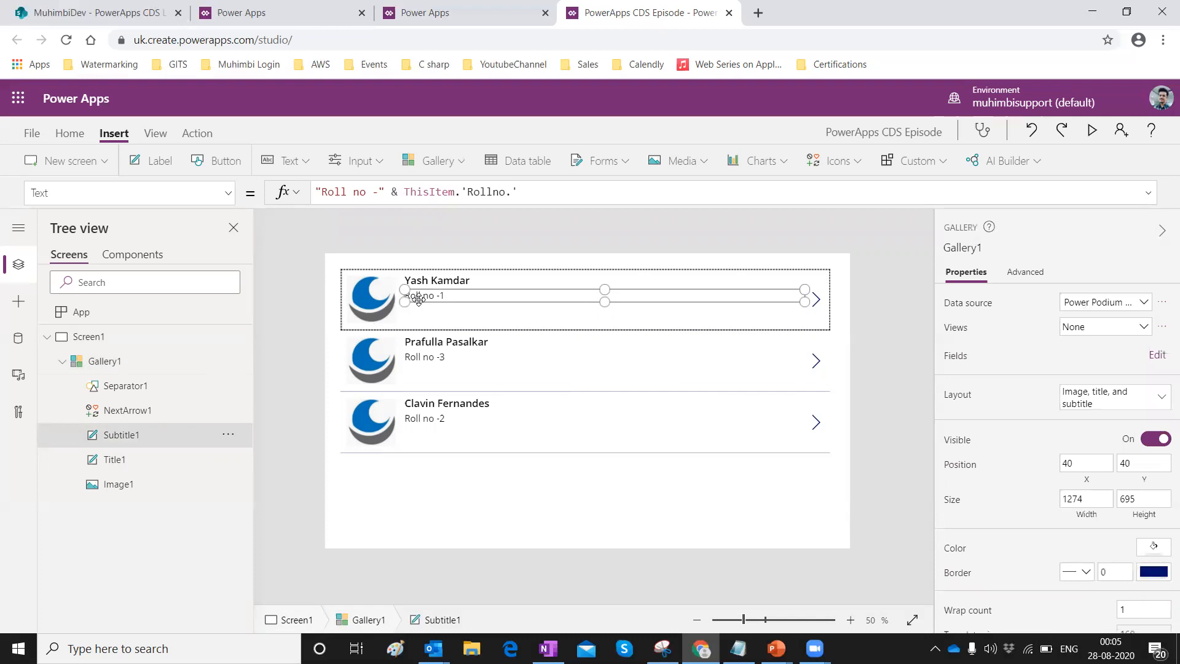
Add Label1 under the roll number with the formula "Email Address - " & ThisItem.Email.
{"action": "left_click", "coordinate": [163, 163]}
{"action": "left_click_drag", "start_coordinate": [393, 290], "coordinate": [598, 319]}
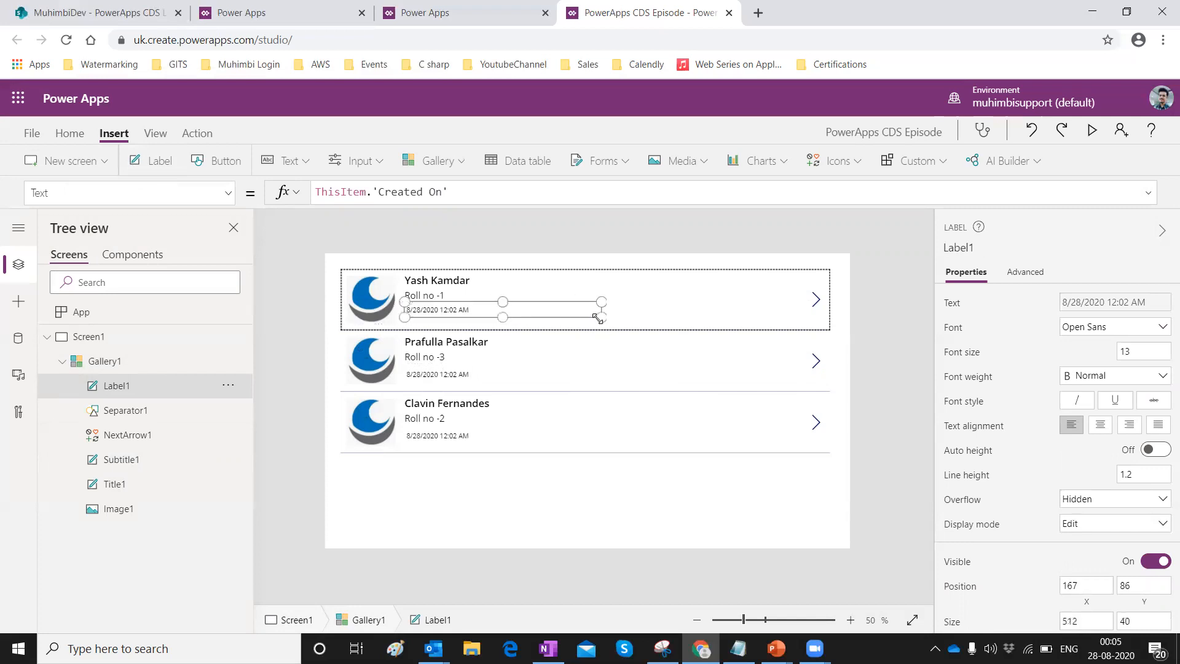
{"action": "left_click", "coordinate": [134, 8]}
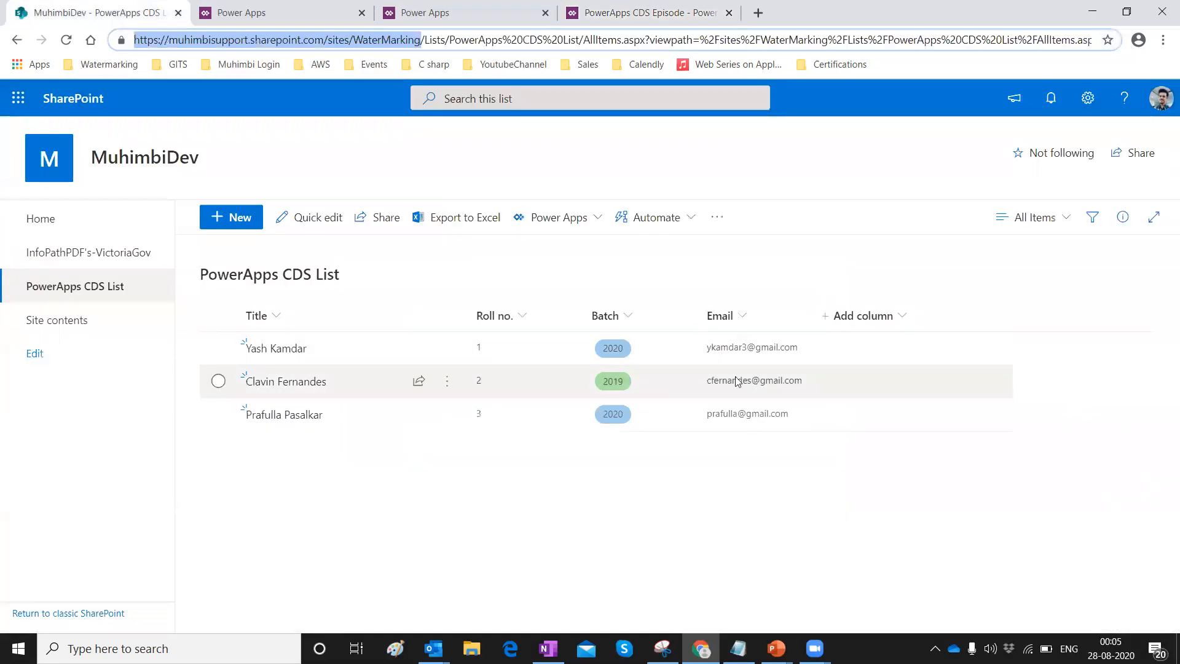
{"action": "left_click", "coordinate": [603, 9]}
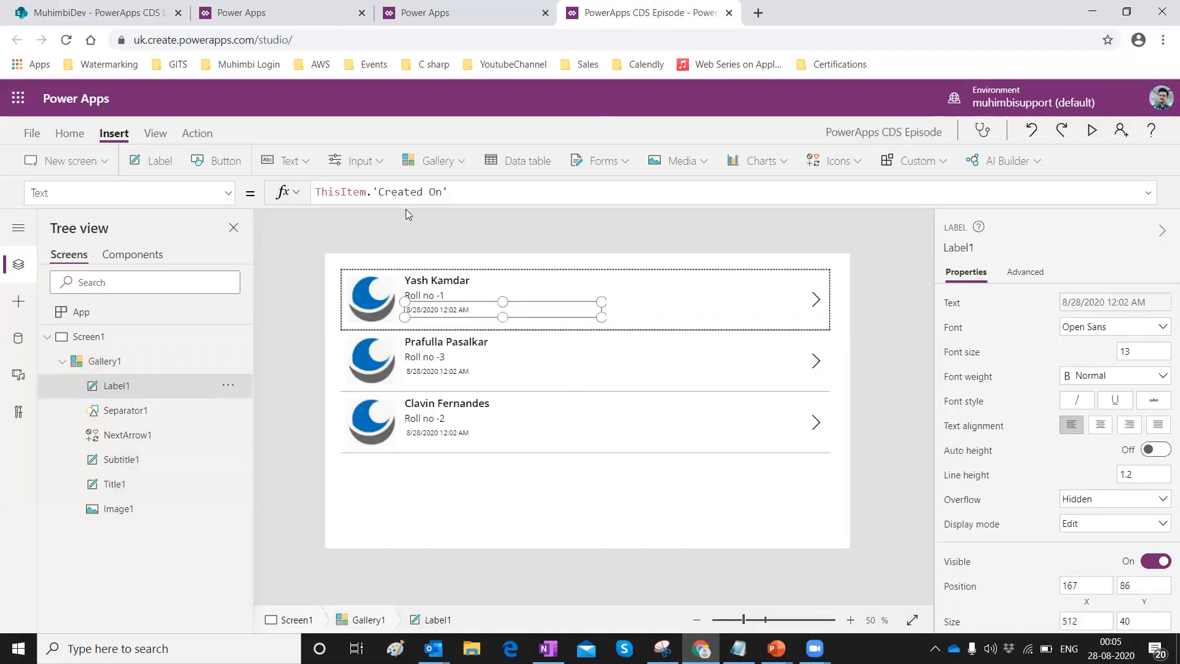
{"action": "key", "text": "ctrl+a"}
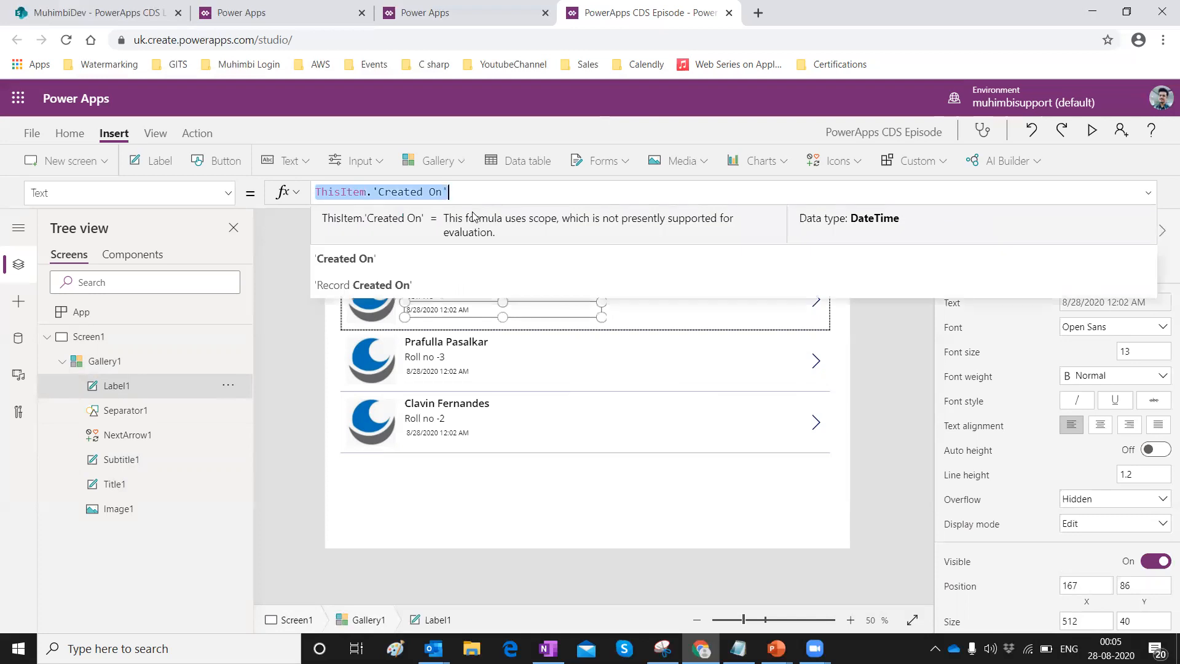
{"action": "key", "text": "BackSpace"}
{"action": "type", "text": "\""}
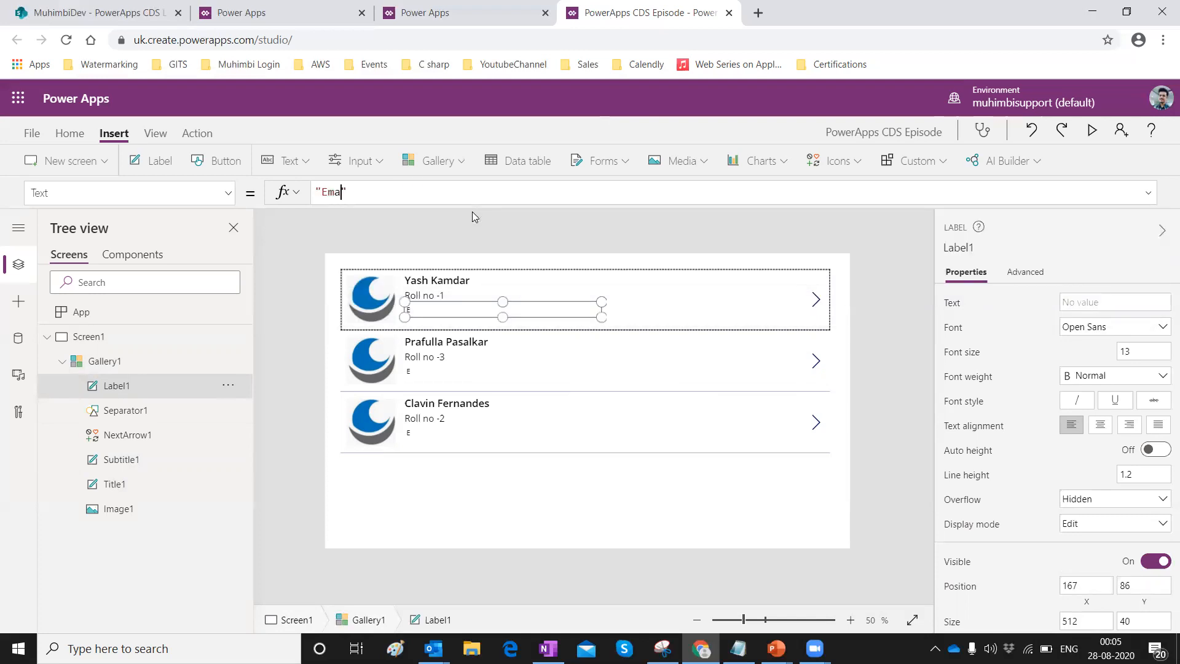
{"action": "type", "text": "Email Address - \""}
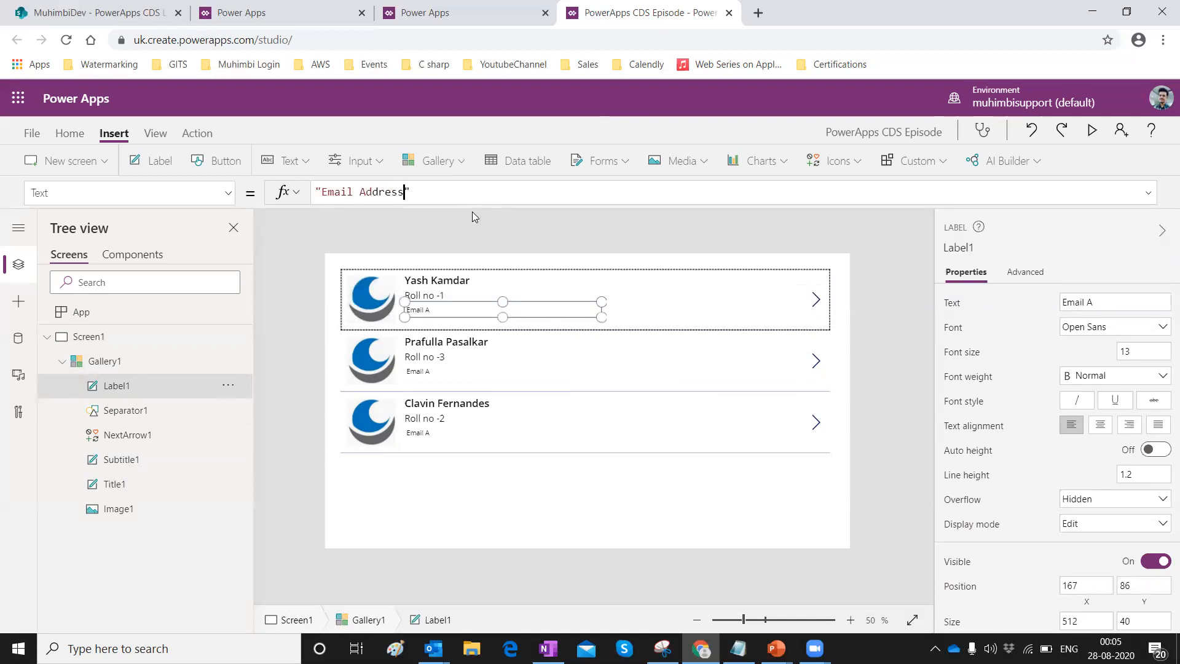
{"action": "type", "text": " & "}
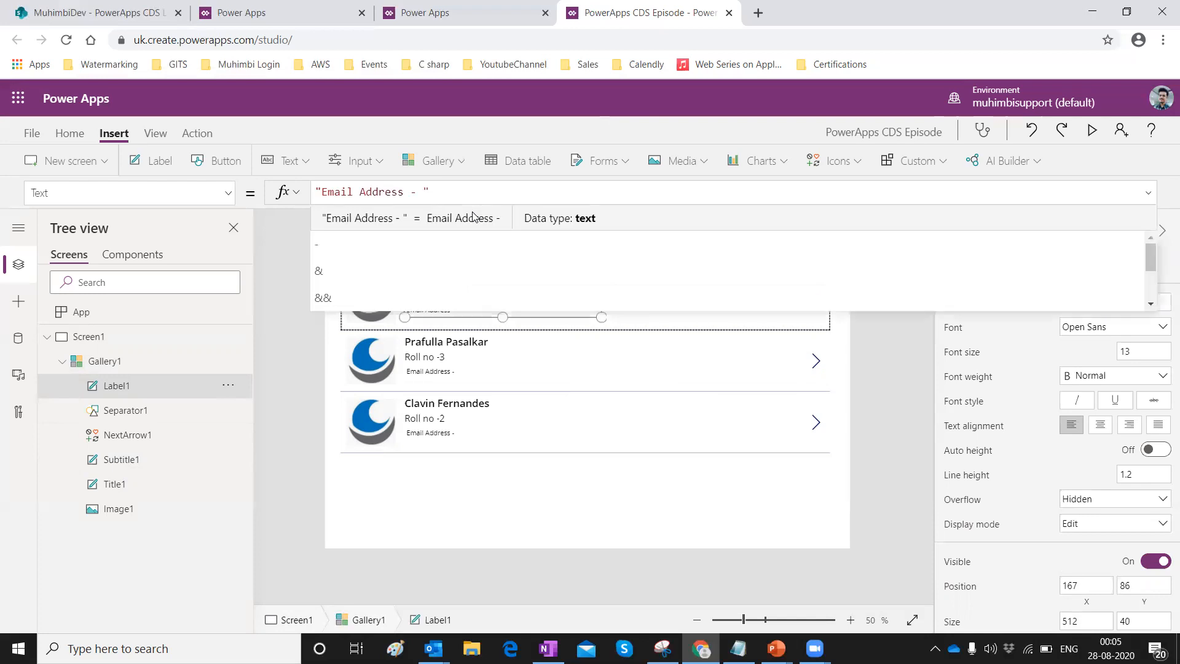
{"action": "type", "text": "Th"}
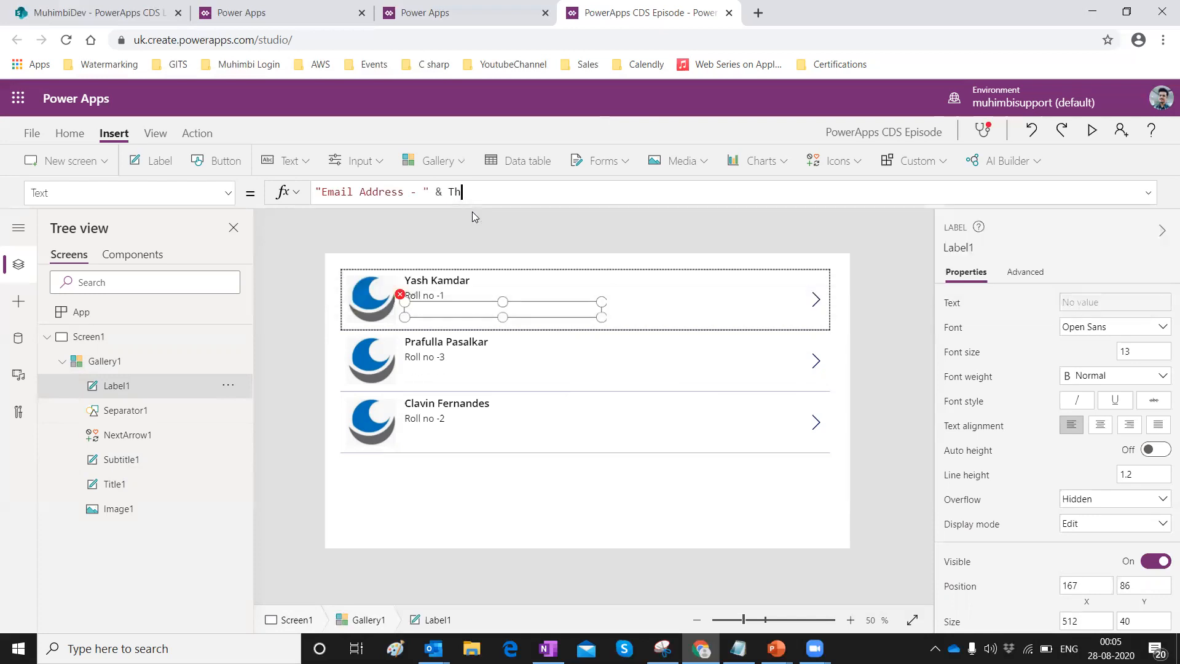
{"action": "type", "text": "isItem.Em"}
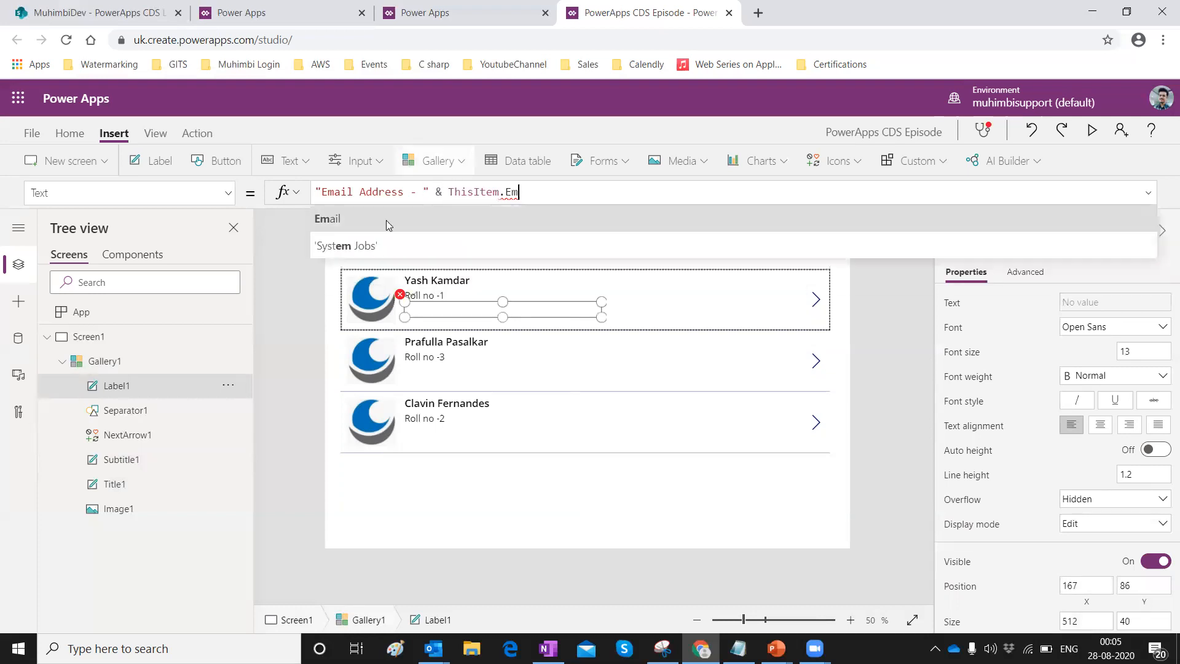
{"action": "left_click", "coordinate": [384, 219]}
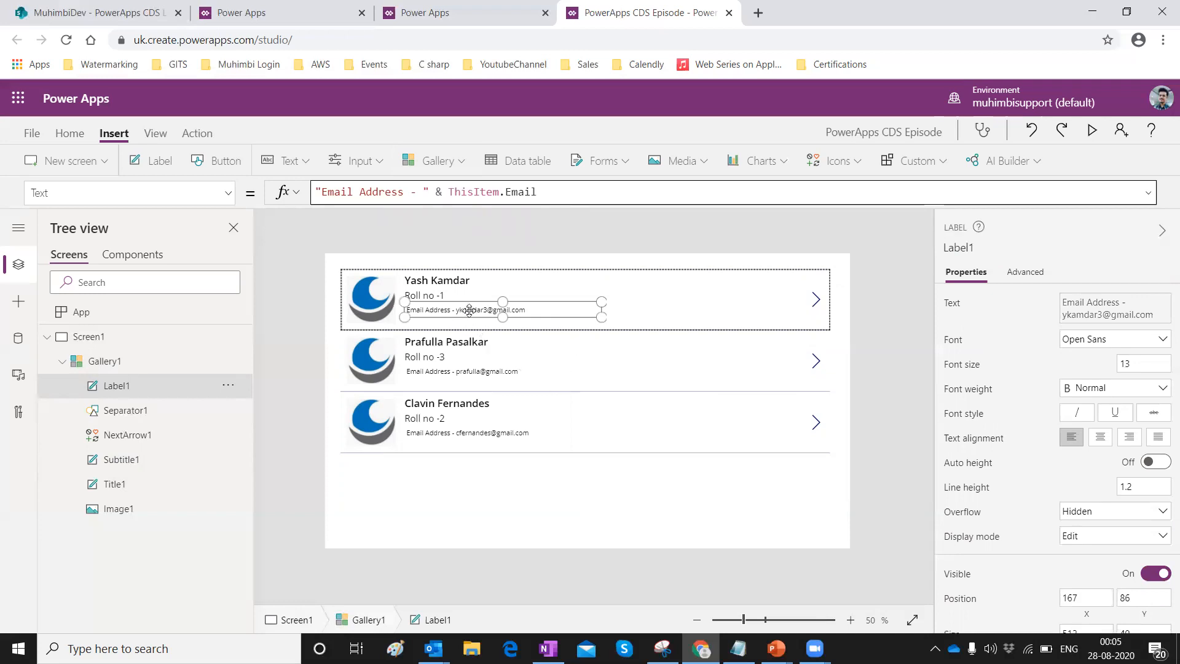
Nudge the email line up so it sits just beneath the roll number.
{"action": "left_click", "coordinate": [421, 280]}
{"action": "left_click", "coordinate": [437, 297]}
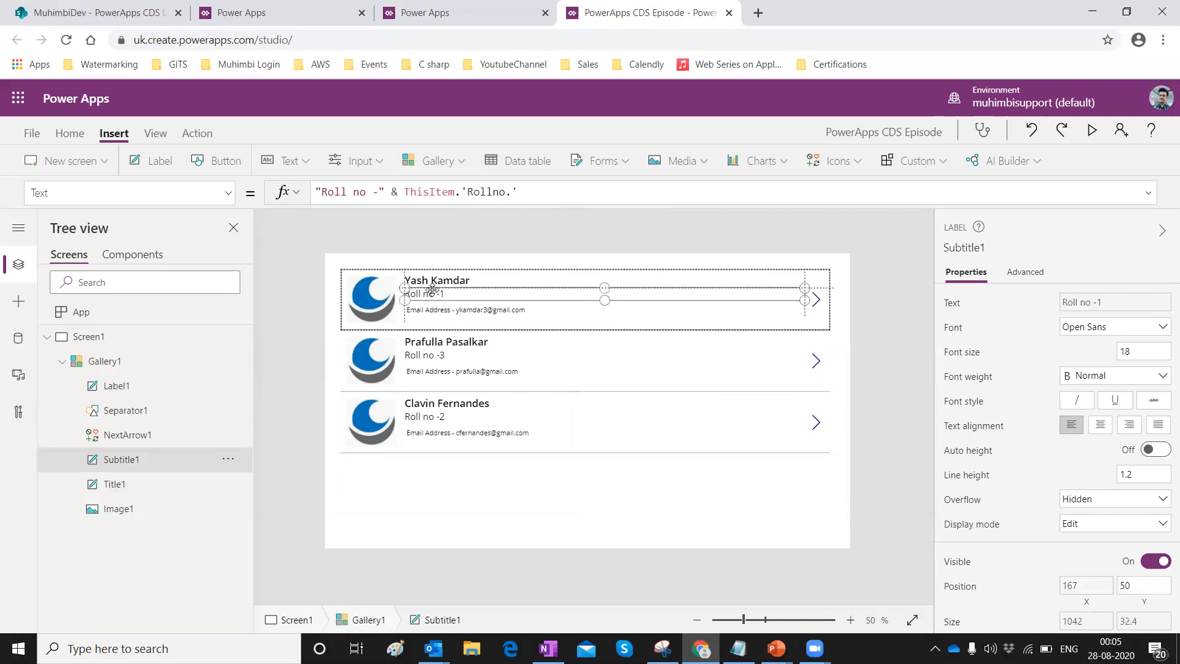
{"action": "left_click", "coordinate": [437, 309]}
{"action": "left_click_drag", "start_coordinate": [437, 309], "coordinate": [437, 303]}
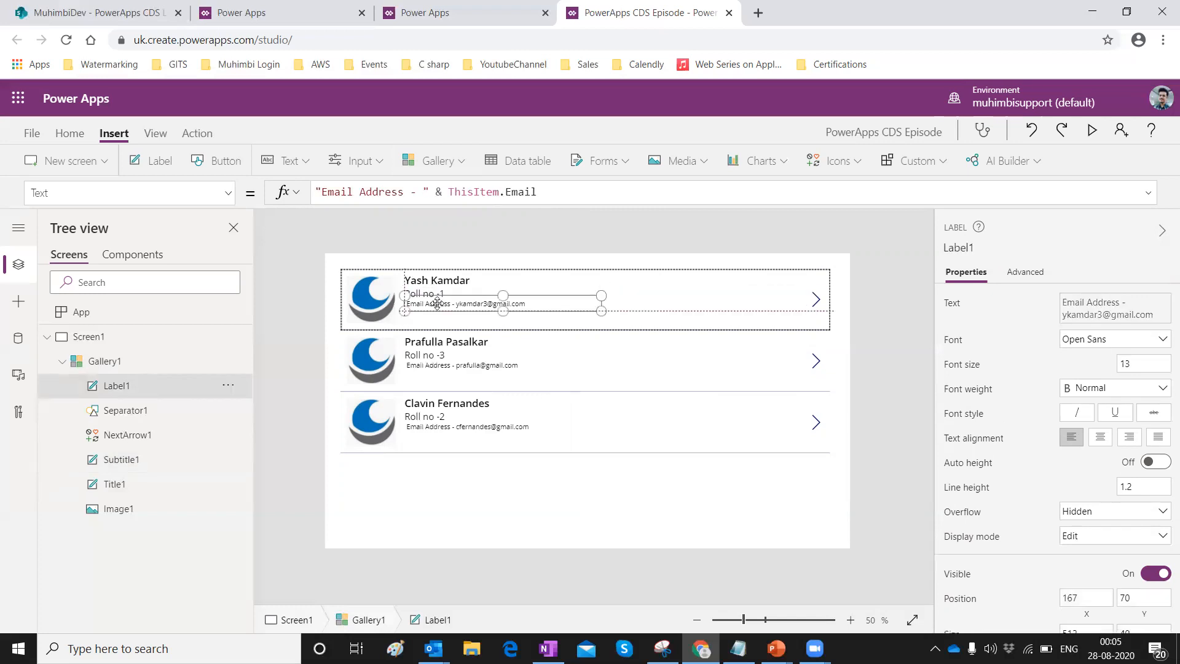
{"action": "left_click", "coordinate": [583, 333]}
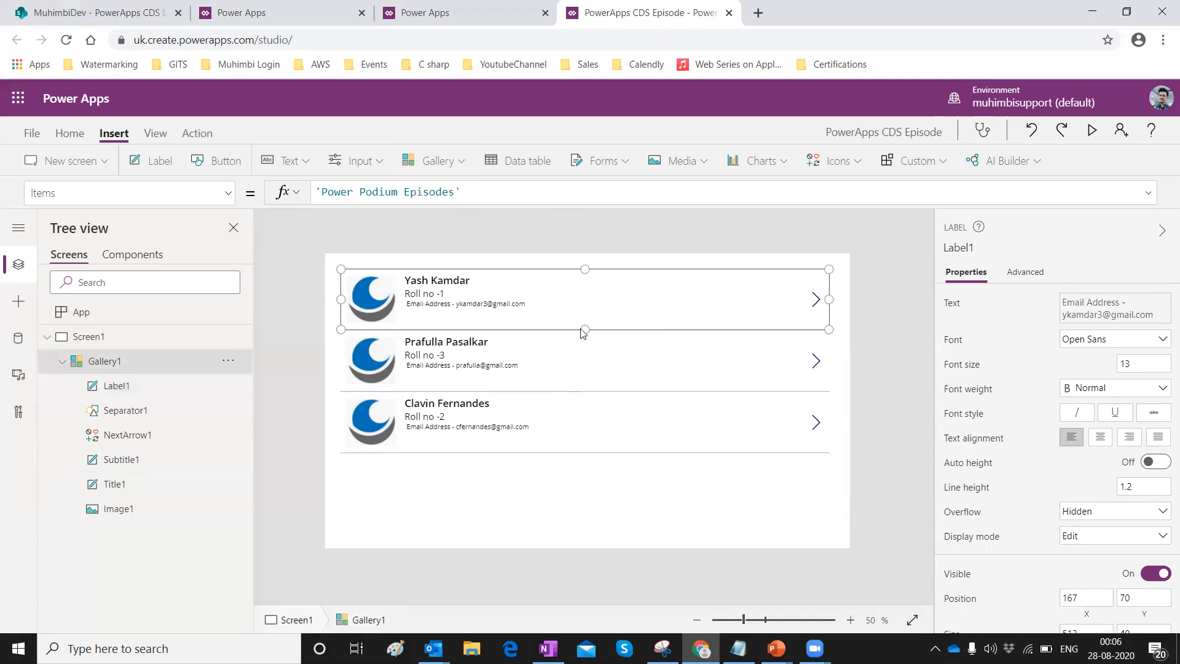
Insert a new label into the gallery just below the email line.
{"action": "left_click", "coordinate": [438, 305]}
{"action": "left_click", "coordinate": [159, 163]}
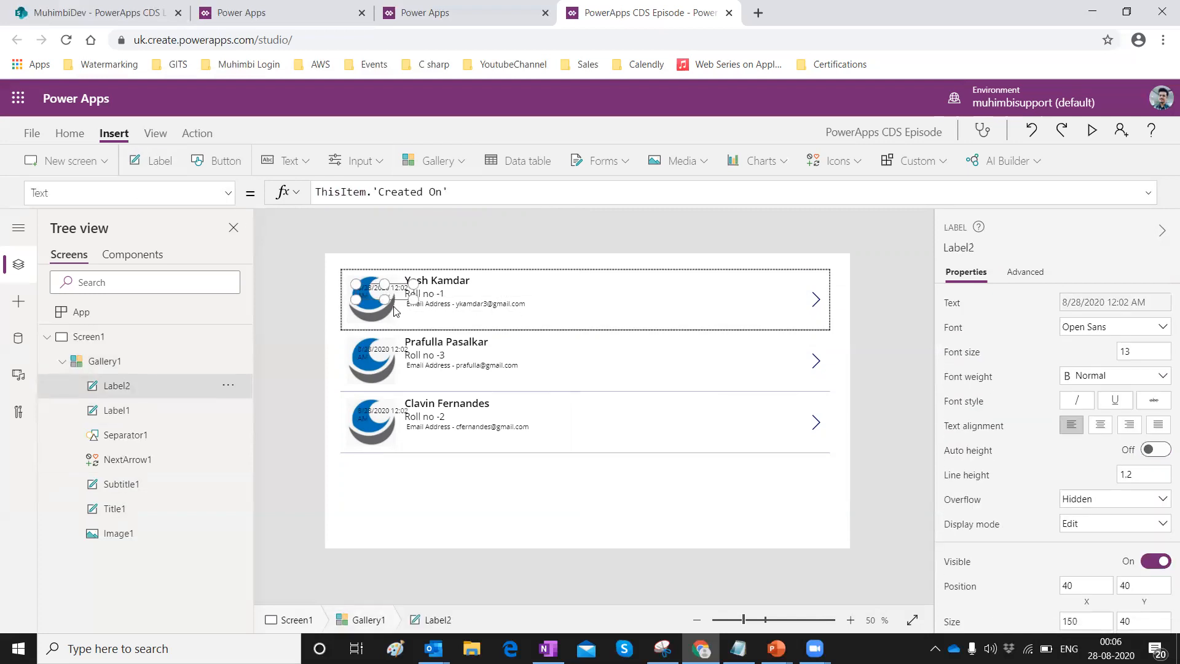
{"action": "left_click_drag", "start_coordinate": [372, 289], "coordinate": [541, 324]}
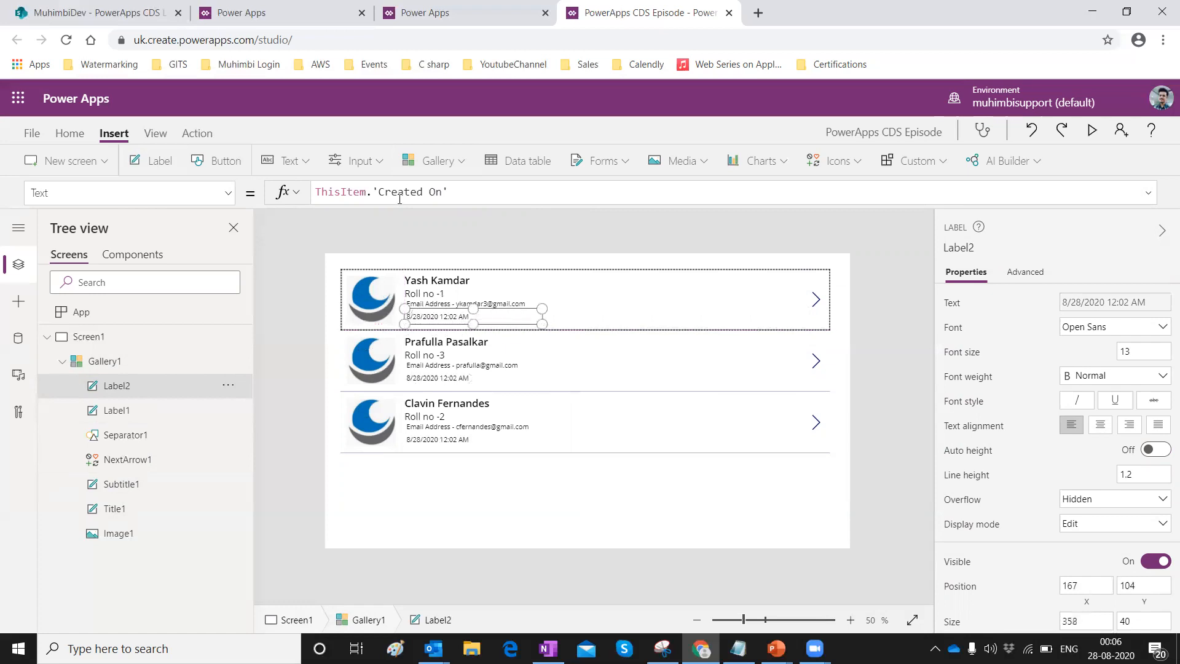
Replace the label's formula with "Year of Passing - " & ThisItem.Batch.
{"action": "key", "text": "ctrl+a"}
{"action": "key", "text": "BackSpace"}
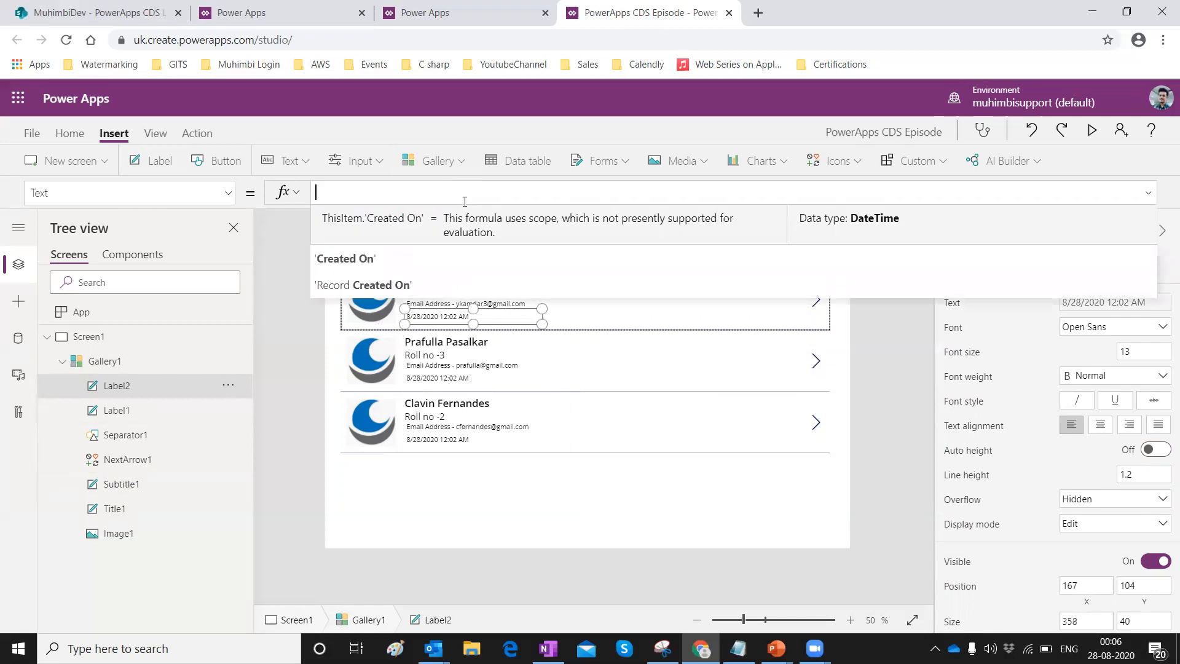
{"action": "type", "text": "\""}
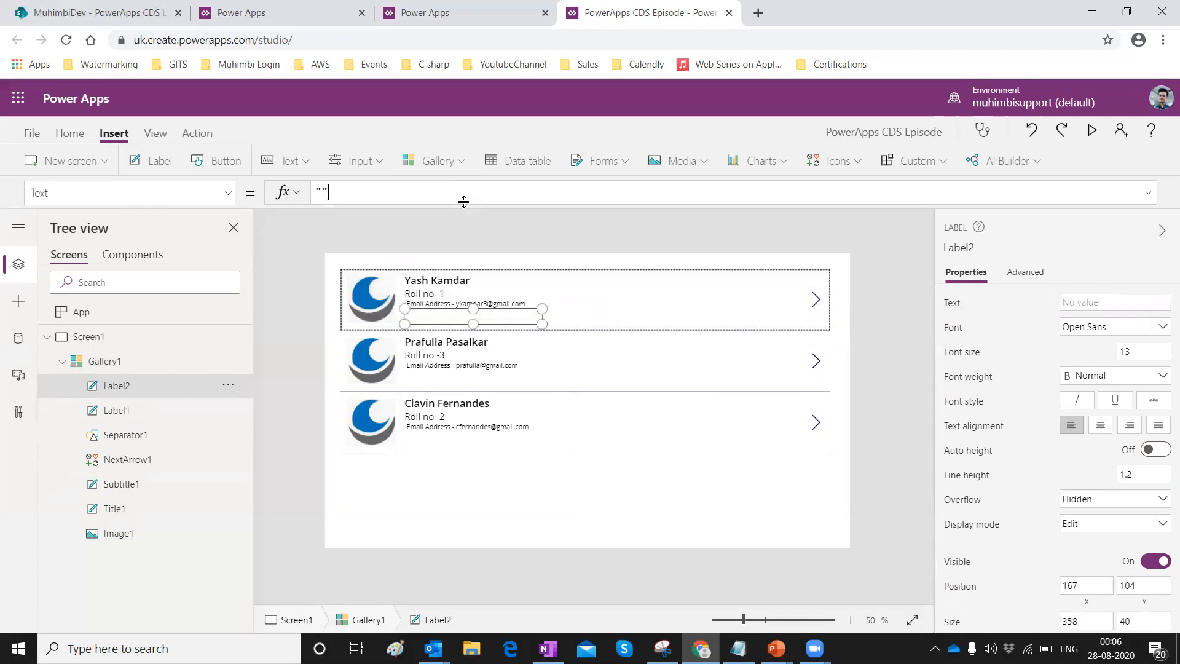
{"action": "type", "text": "Year if"}
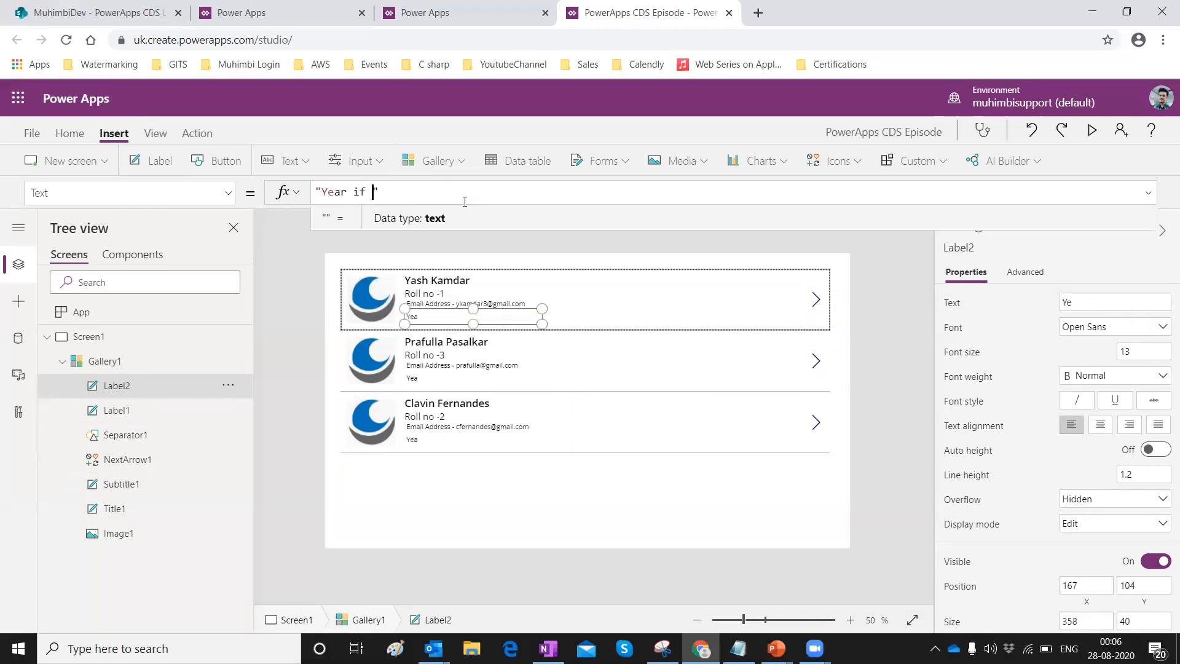
{"action": "key", "text": "BackSpace"}
{"action": "key", "text": "BackSpace"}
{"action": "key", "text": "BackSpace"}
{"action": "type", "text": "Passinfg"}
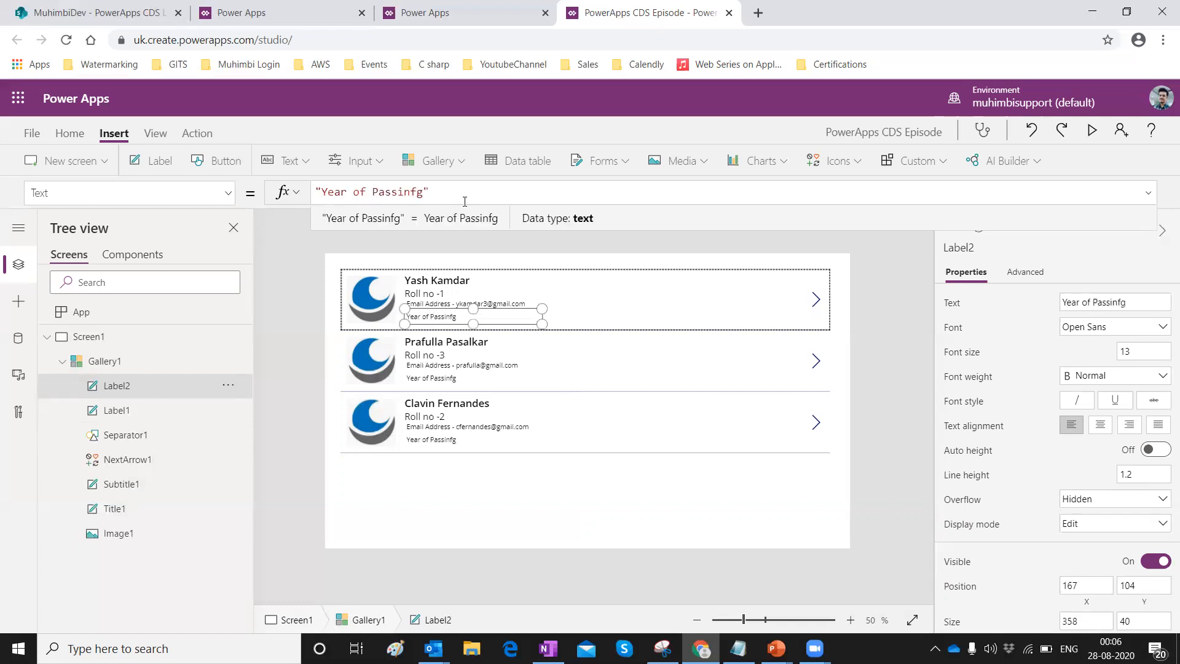
{"action": "key", "text": "BackSpace"}
{"action": "key", "text": "BackSpace"}
{"action": "type", "text": "g - \""}
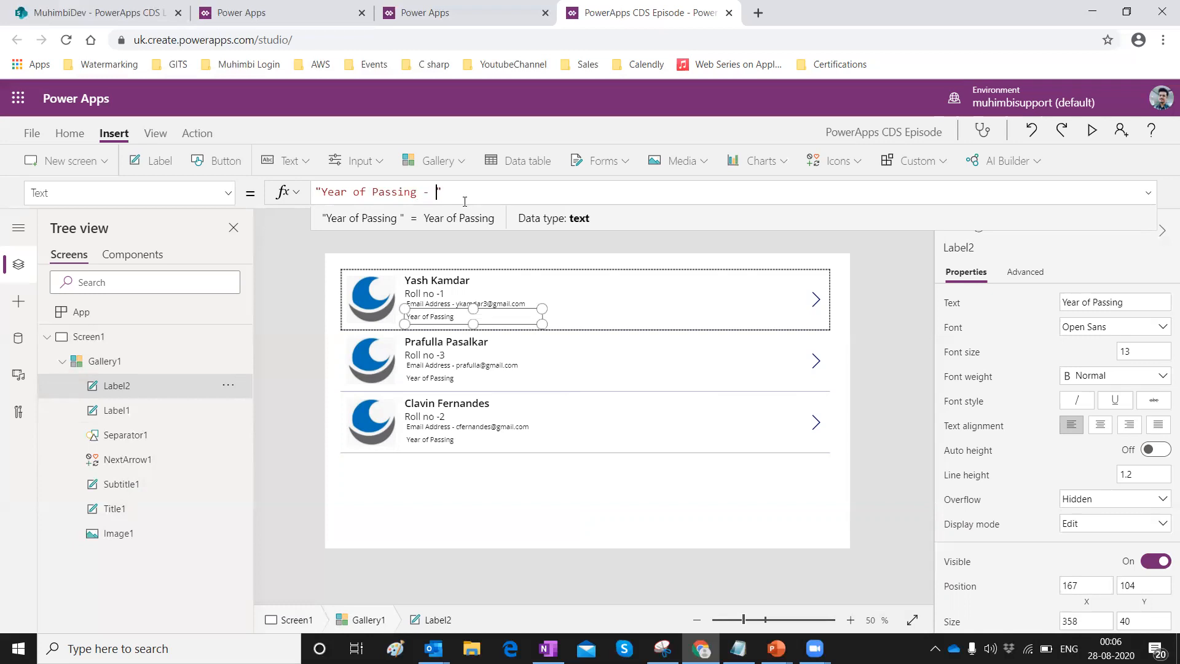
{"action": "type", "text": " & "}
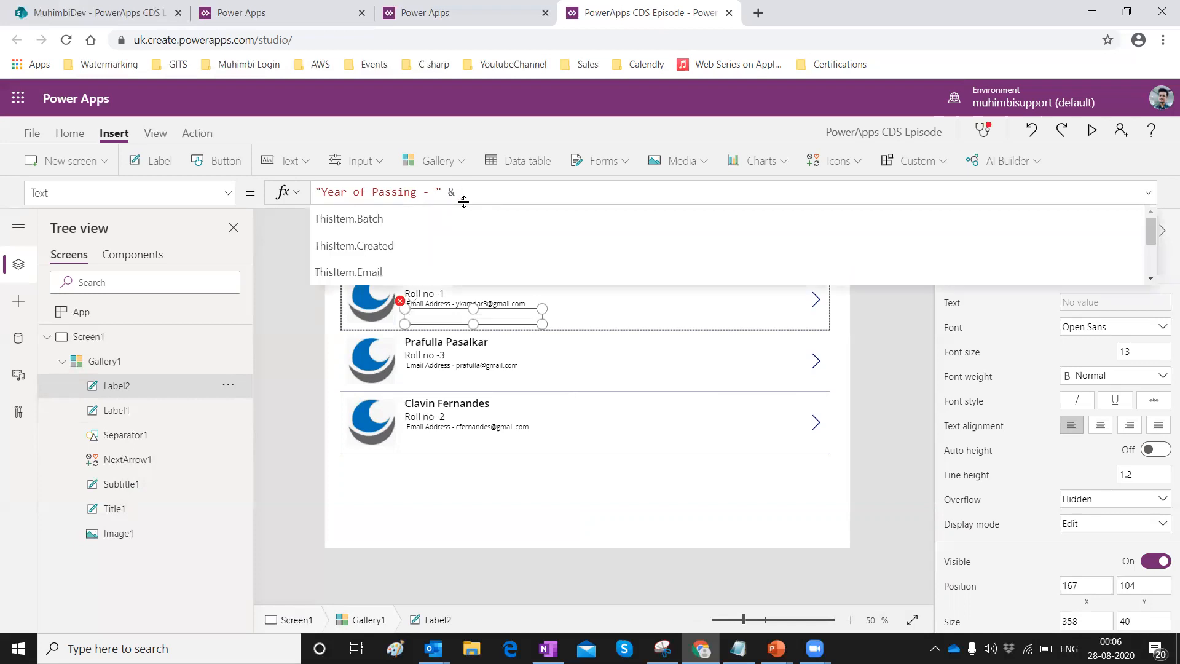
{"action": "type", "text": "ThisItem"}
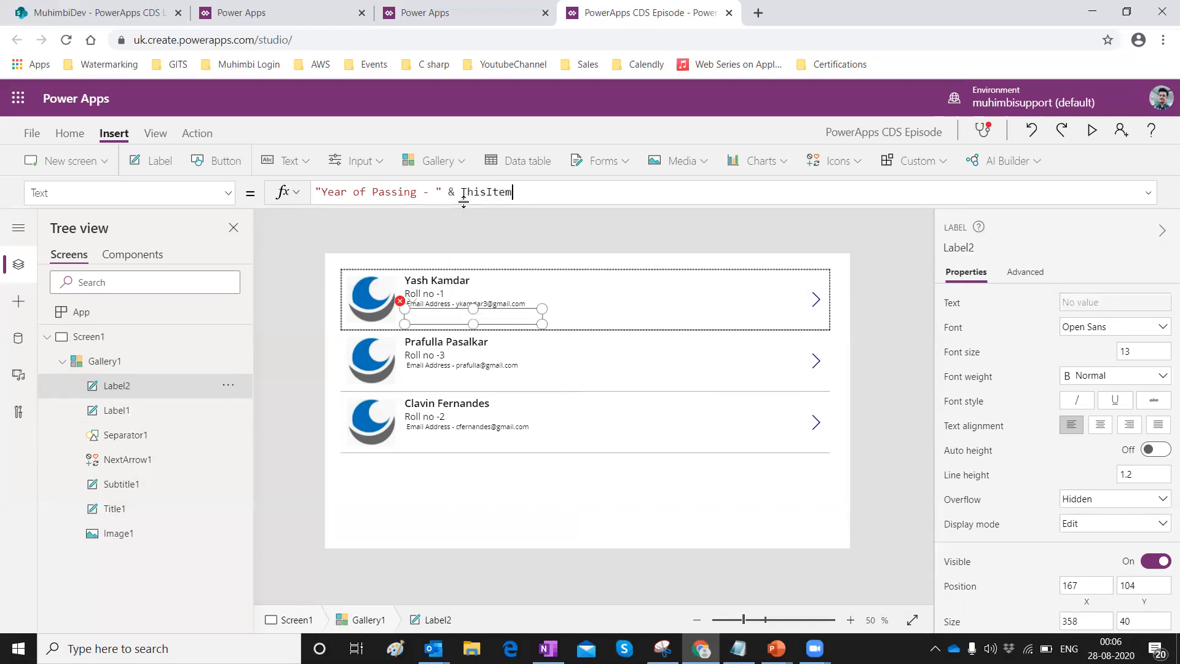
{"action": "type", "text": ".Ba"}
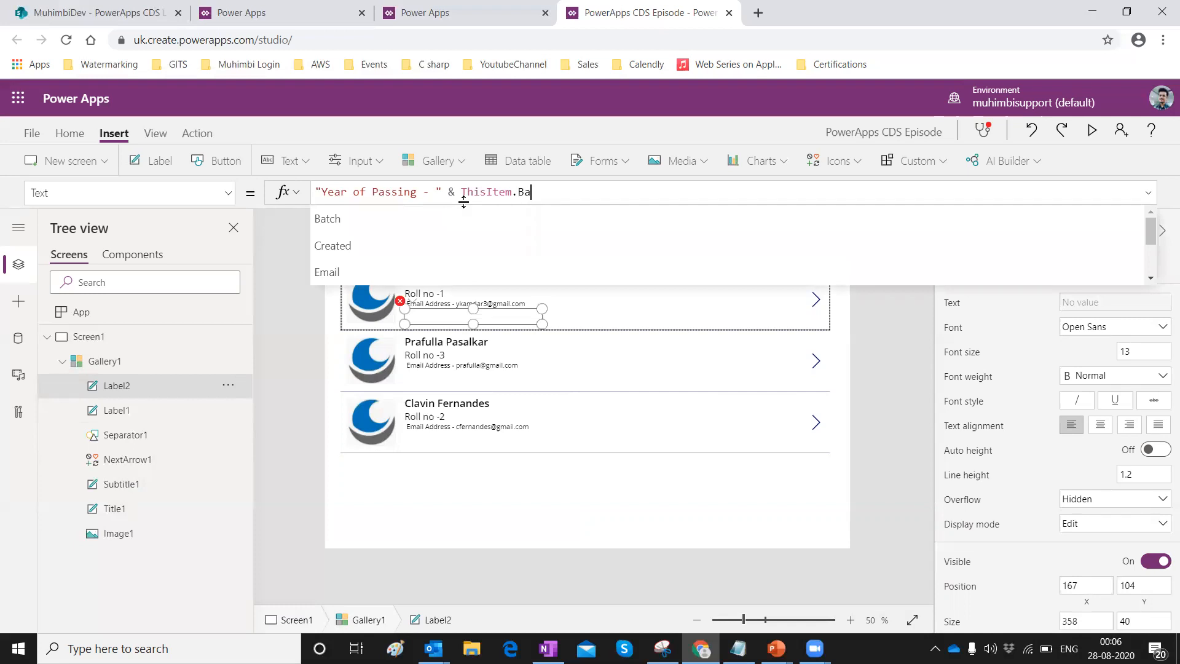
{"action": "type", "text": "t"}
{"action": "left_click", "coordinate": [380, 222]}
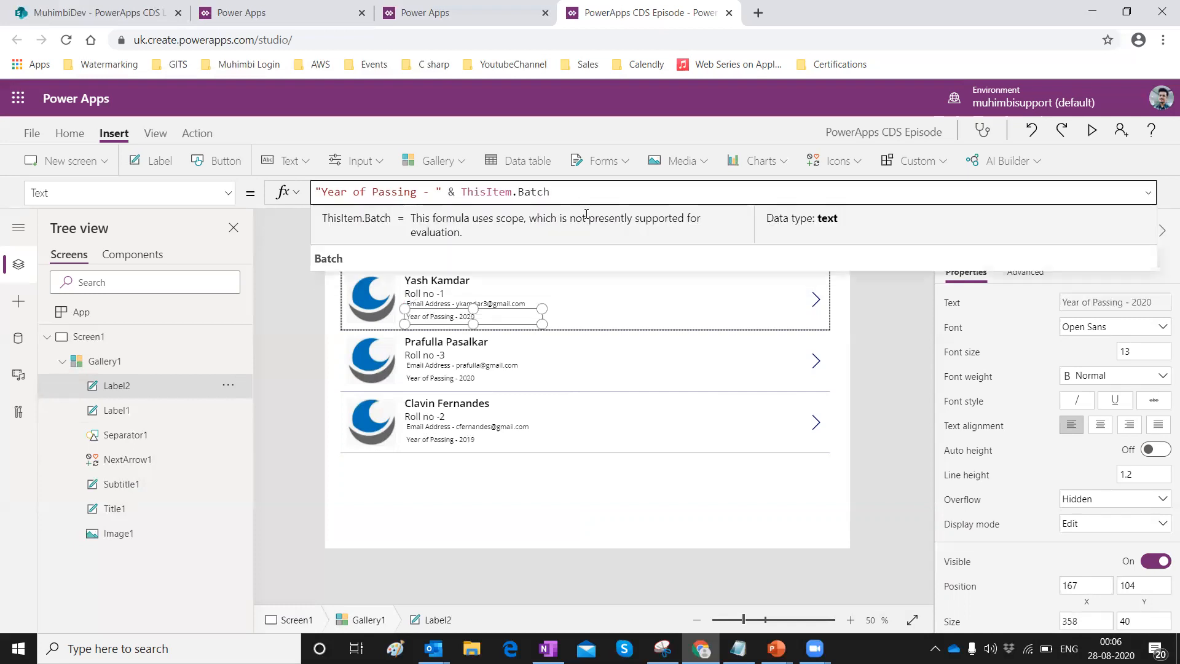
{"action": "left_click", "coordinate": [585, 516]}
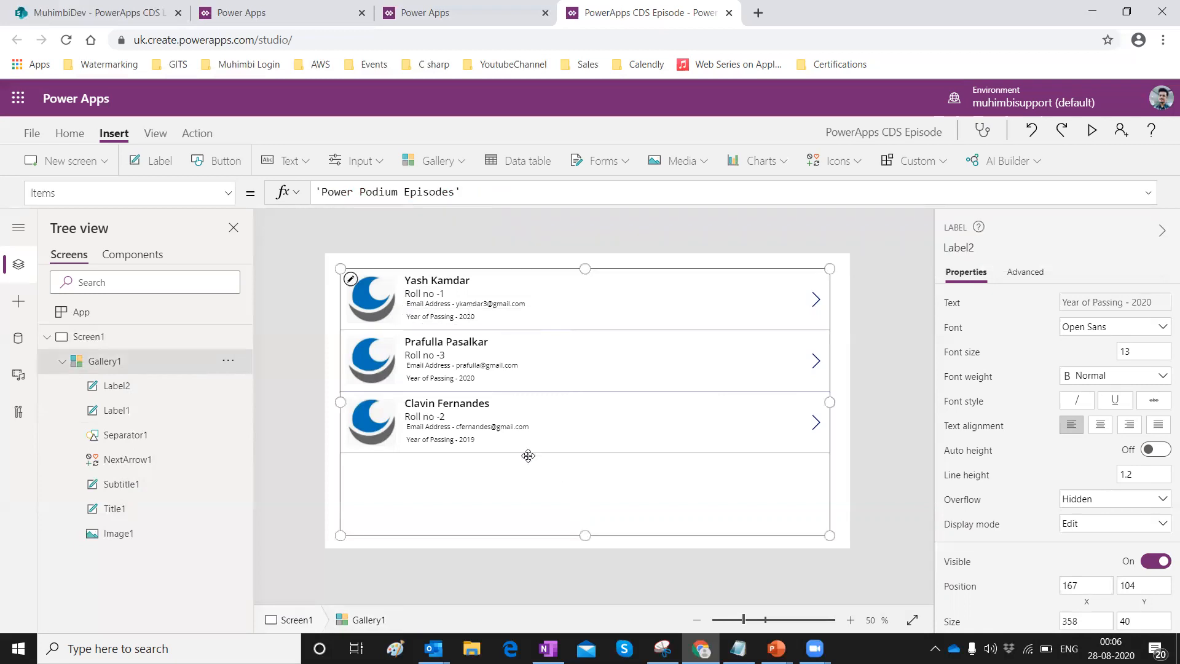
Compare the gallery against the source SharePoint list, then return to Studio.
{"action": "left_click", "coordinate": [449, 307]}
{"action": "left_click", "coordinate": [460, 452]}
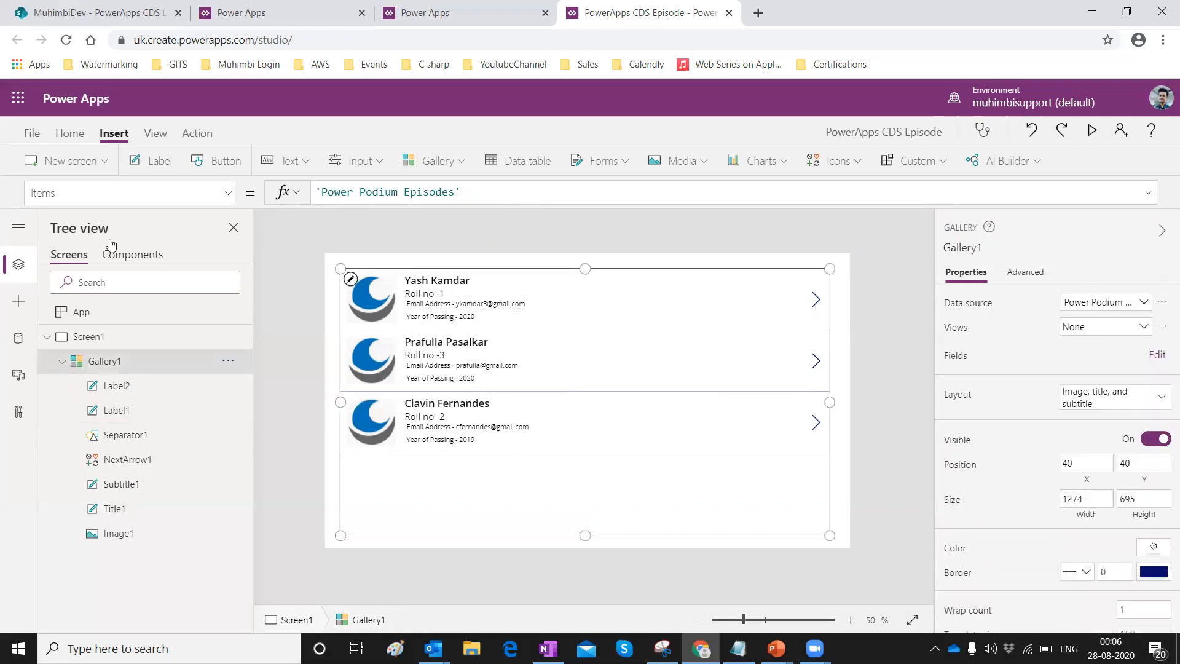
{"action": "left_click", "coordinate": [58, 15]}
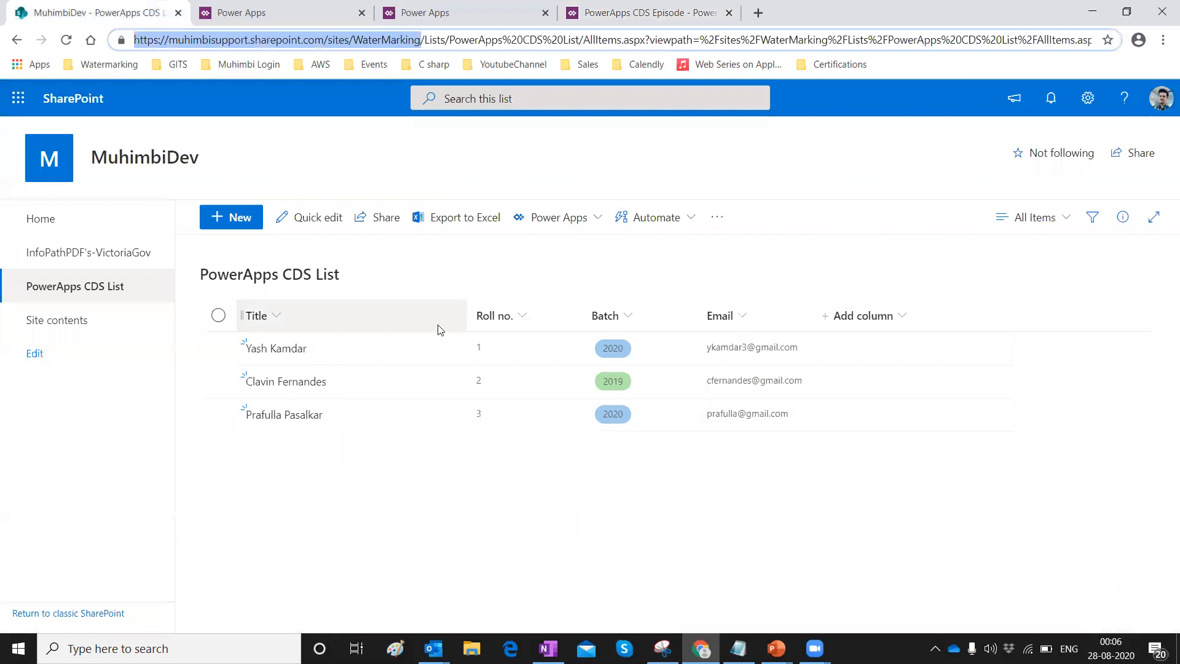
{"action": "left_click", "coordinate": [615, 17]}
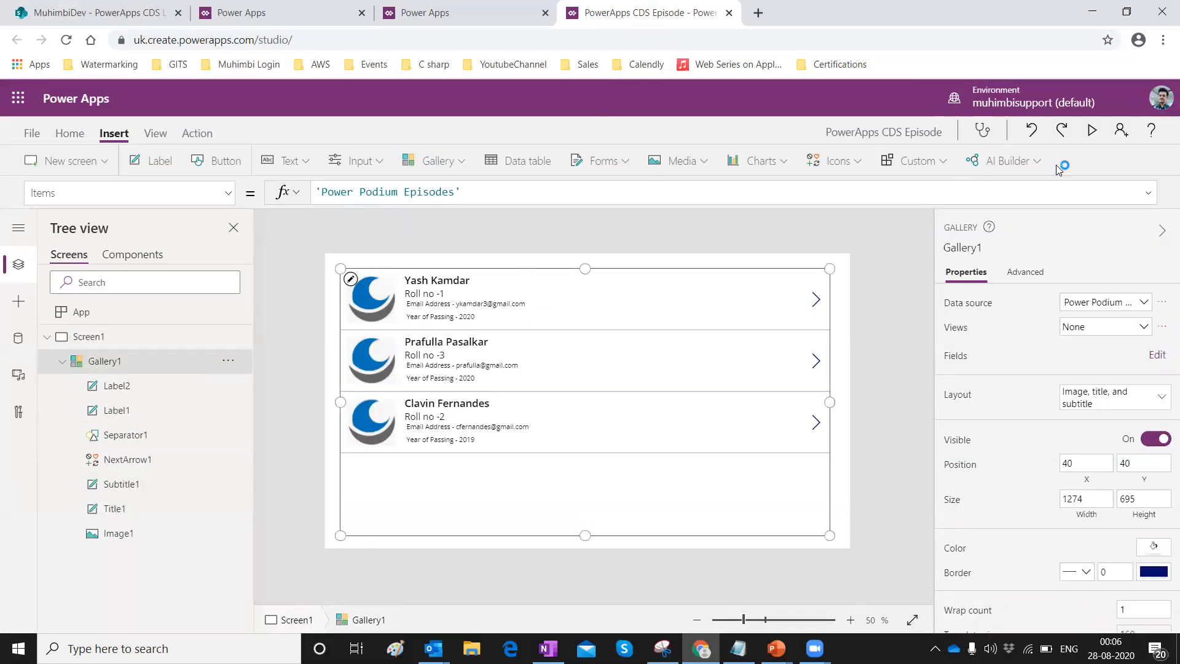
Preview the running app, then switch to the maker portal's Entities list.
{"action": "left_click", "coordinate": [1092, 129]}
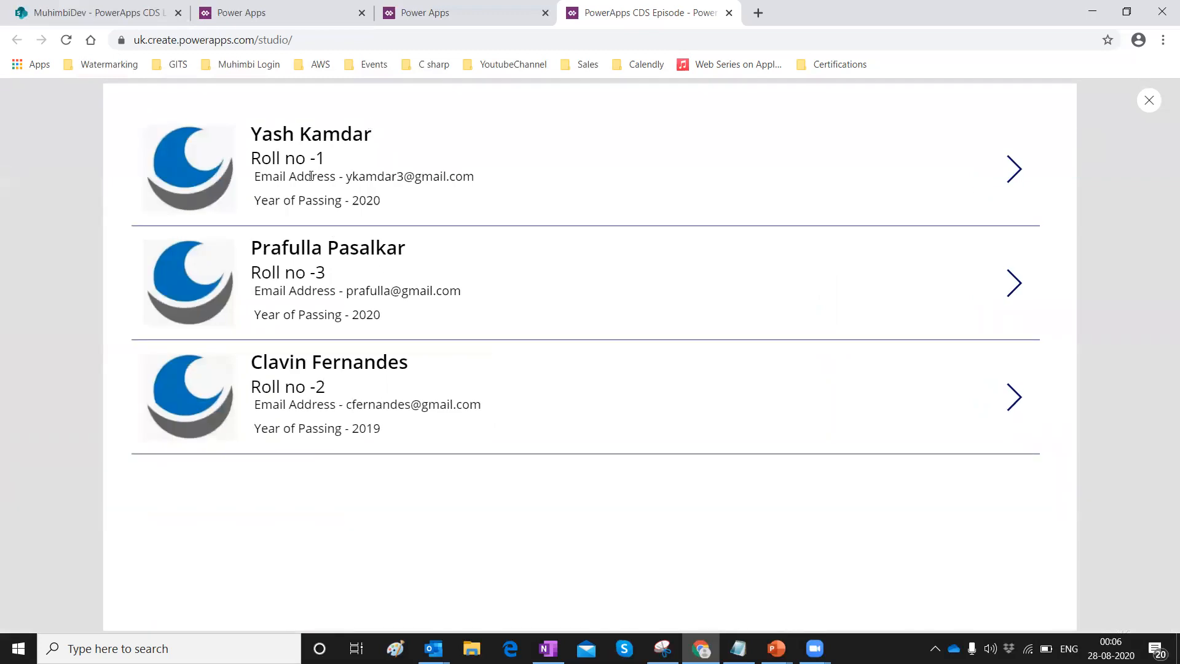
{"action": "left_click", "coordinate": [262, 8]}
{"action": "left_click", "coordinate": [440, 21]}
{"action": "left_click", "coordinate": [258, 7]}
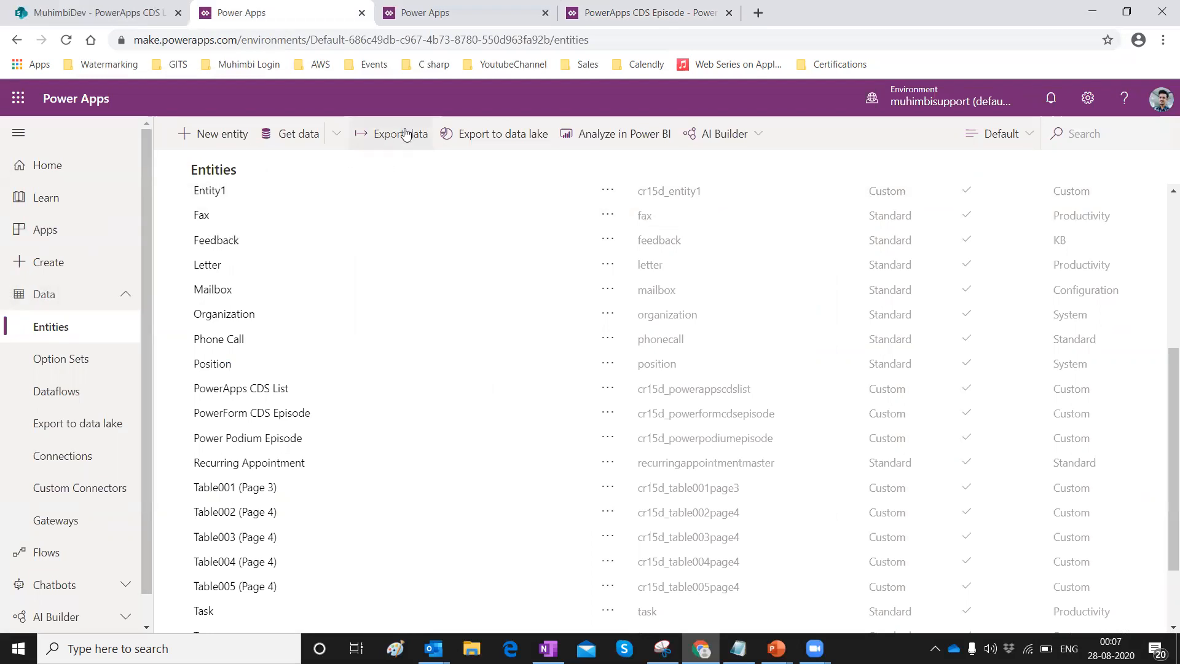
Look over the Project1 dataflow's queries in the Power Query editor, then close it.
{"action": "left_click", "coordinate": [91, 393]}
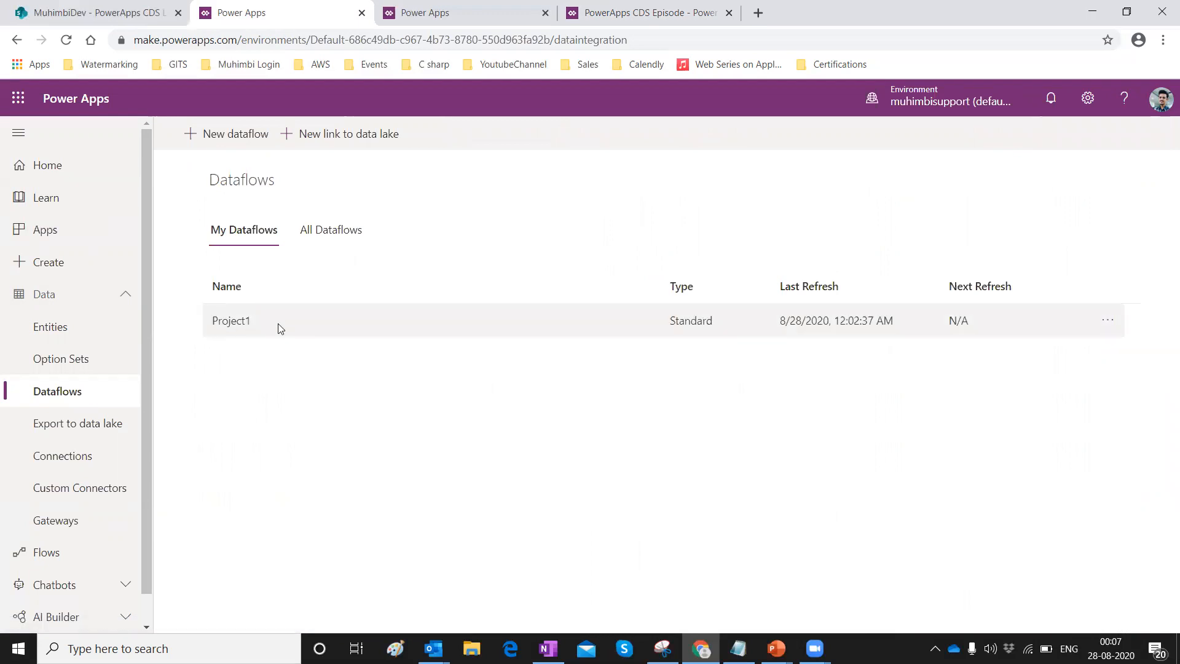
{"action": "left_click", "coordinate": [278, 322]}
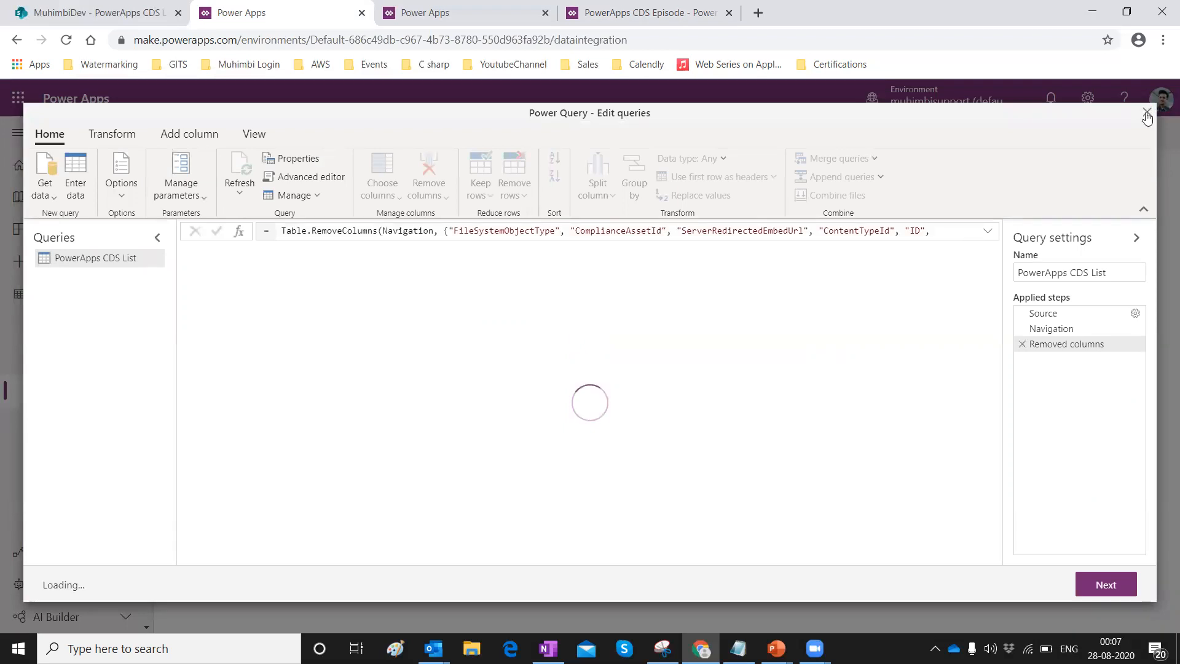
{"action": "left_click", "coordinate": [1148, 114]}
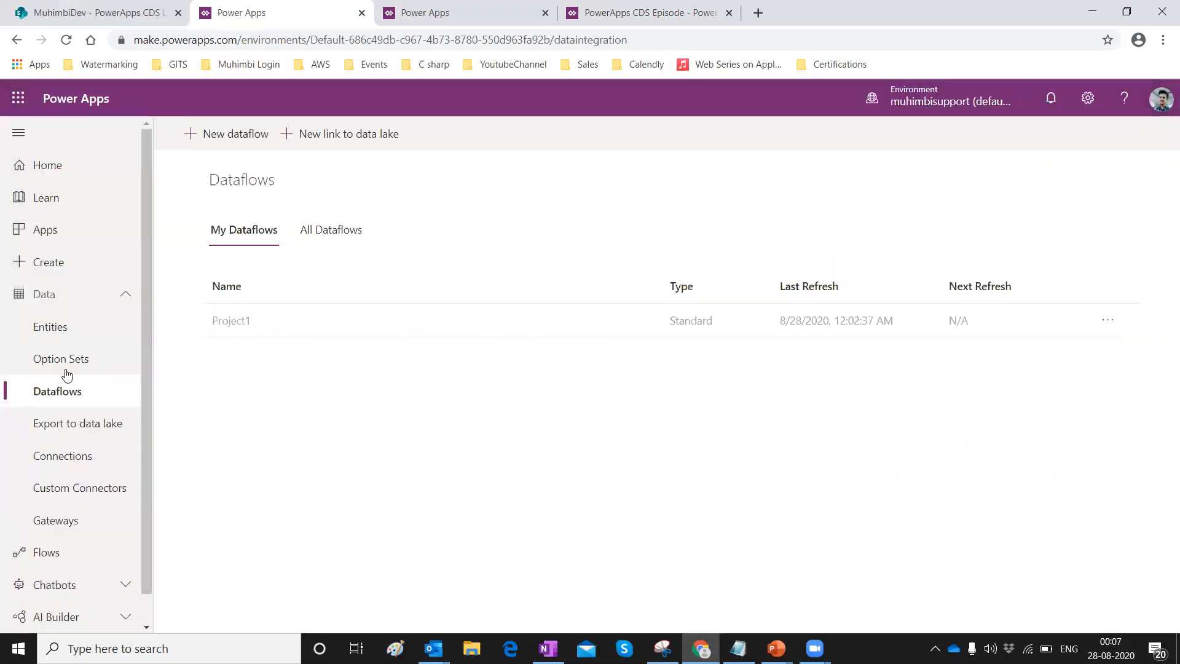
Go to Entities and choose the Power Podium Episode entity.
{"action": "left_click", "coordinate": [51, 327]}
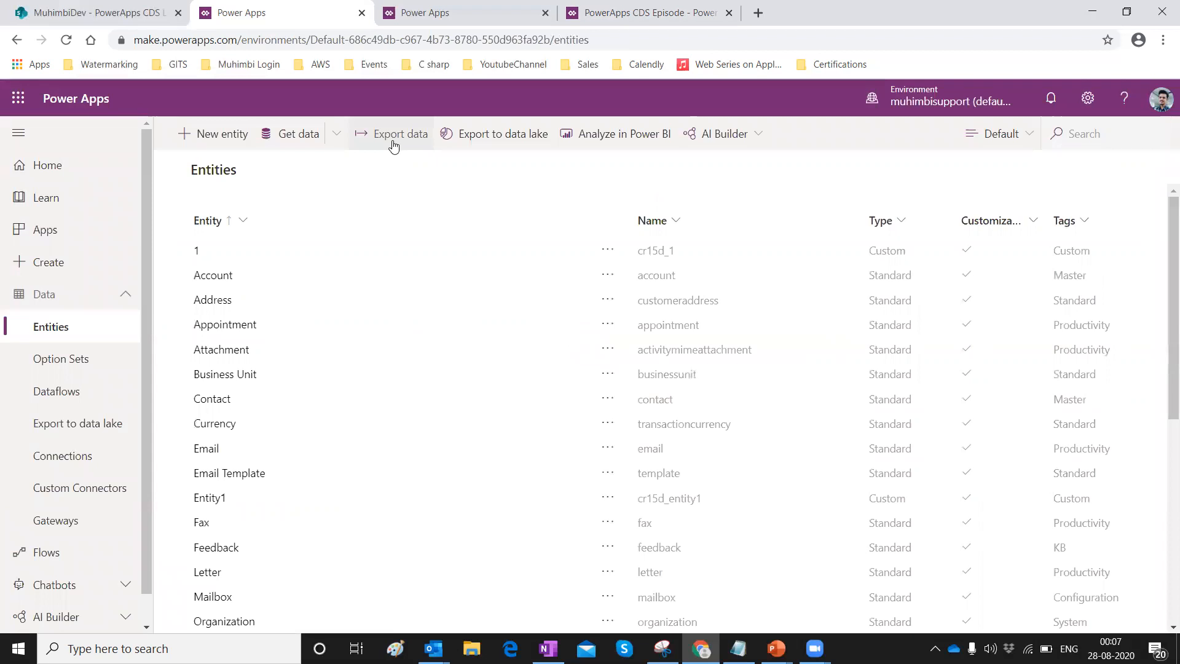
{"action": "scroll", "coordinate": [324, 364], "scroll_direction": "down", "scroll_amount": 5}
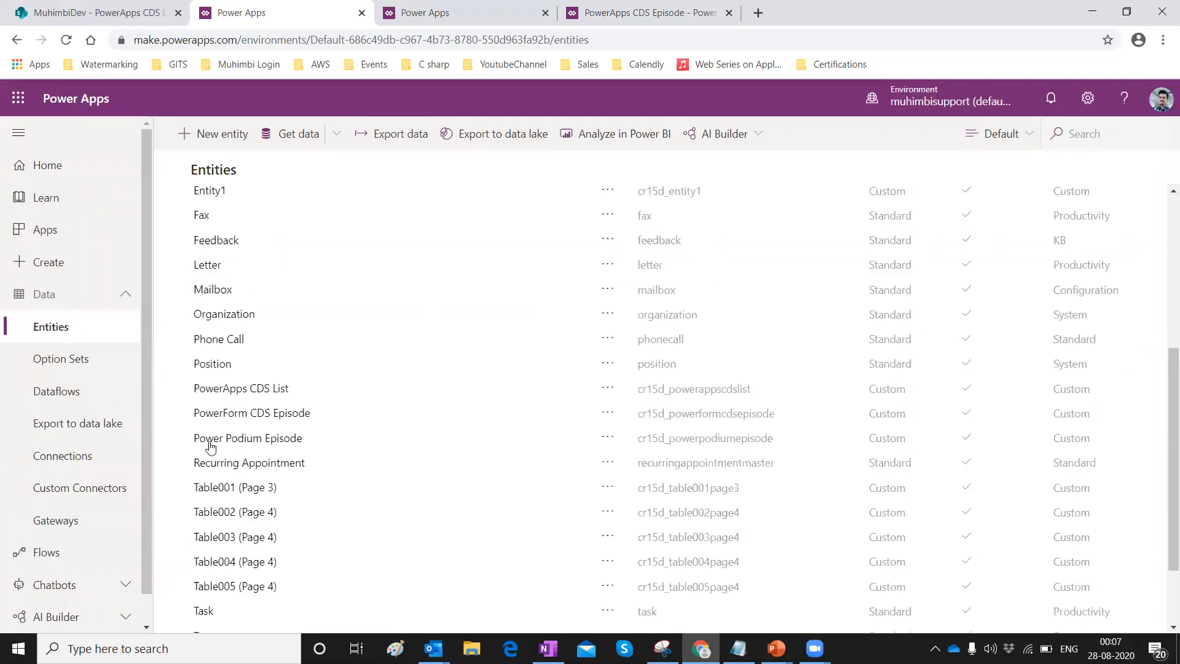
{"action": "left_click", "coordinate": [341, 434]}
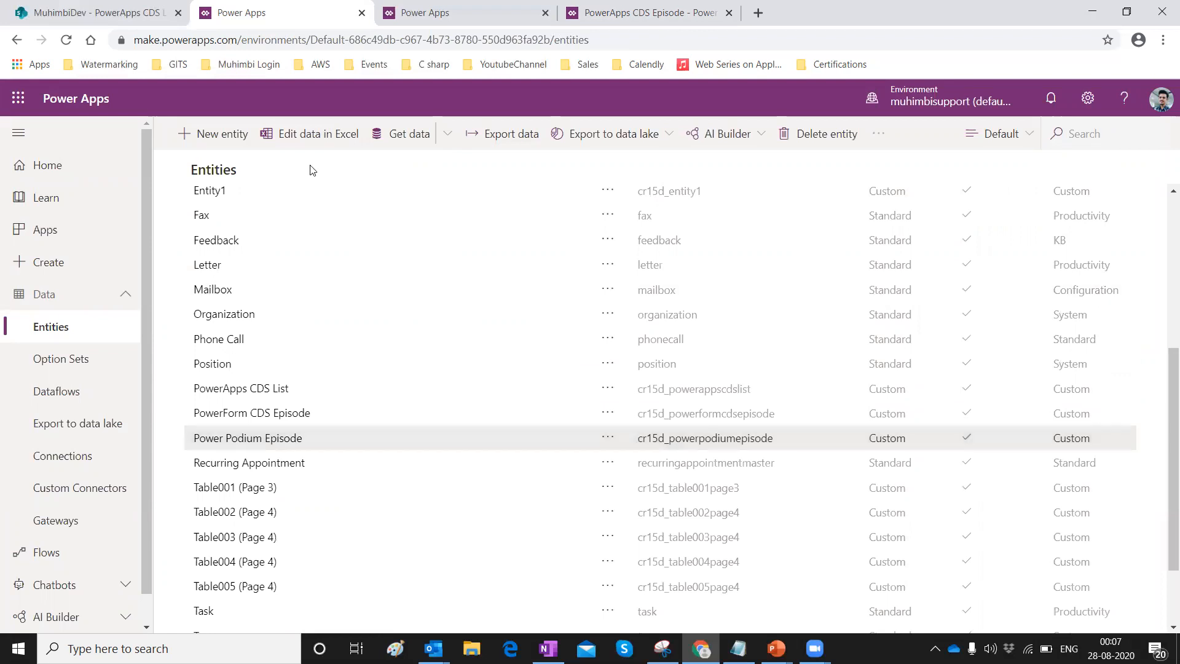
Export the entity via Edit data in Excel, saving it to the Desktop as Power Podium ExcelSheet.
{"action": "left_click", "coordinate": [301, 135]}
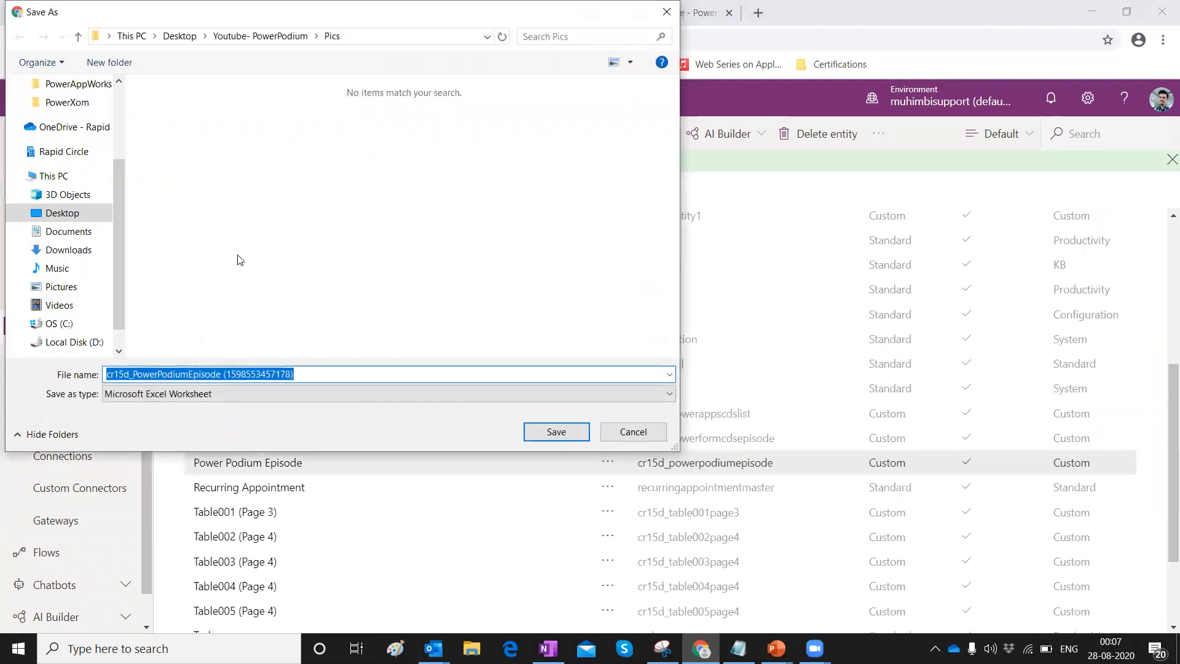
{"action": "left_click", "coordinate": [62, 214]}
{"action": "left_click", "coordinate": [308, 374]}
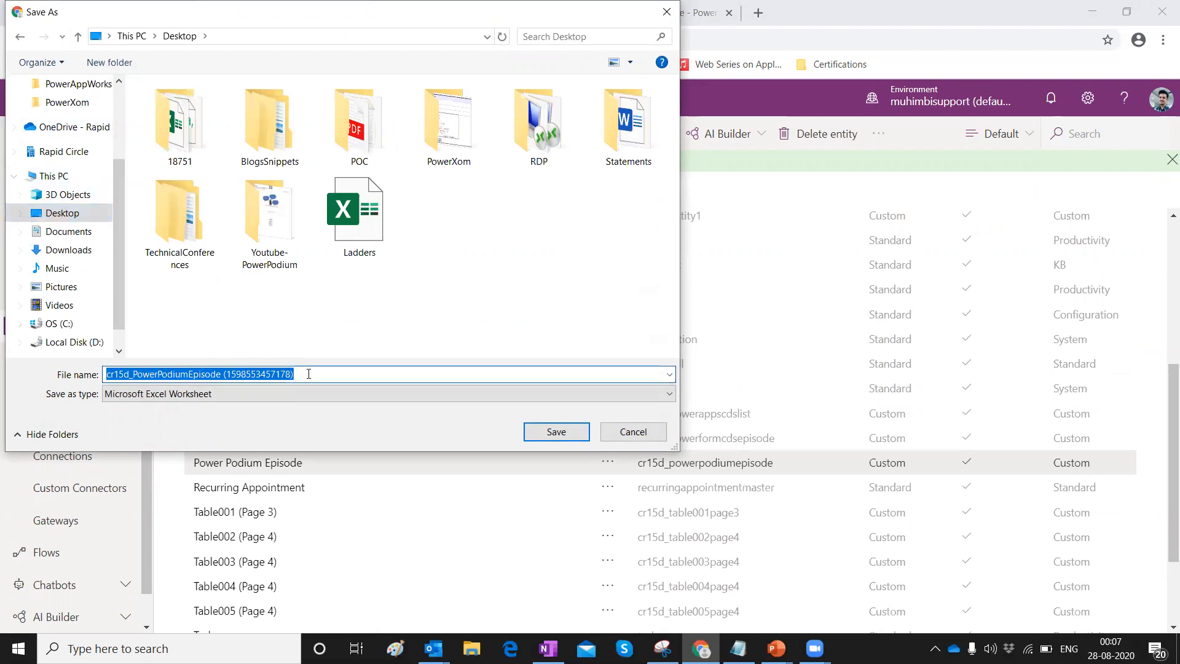
{"action": "type", "text": "Power Podium ExcelSheet"}
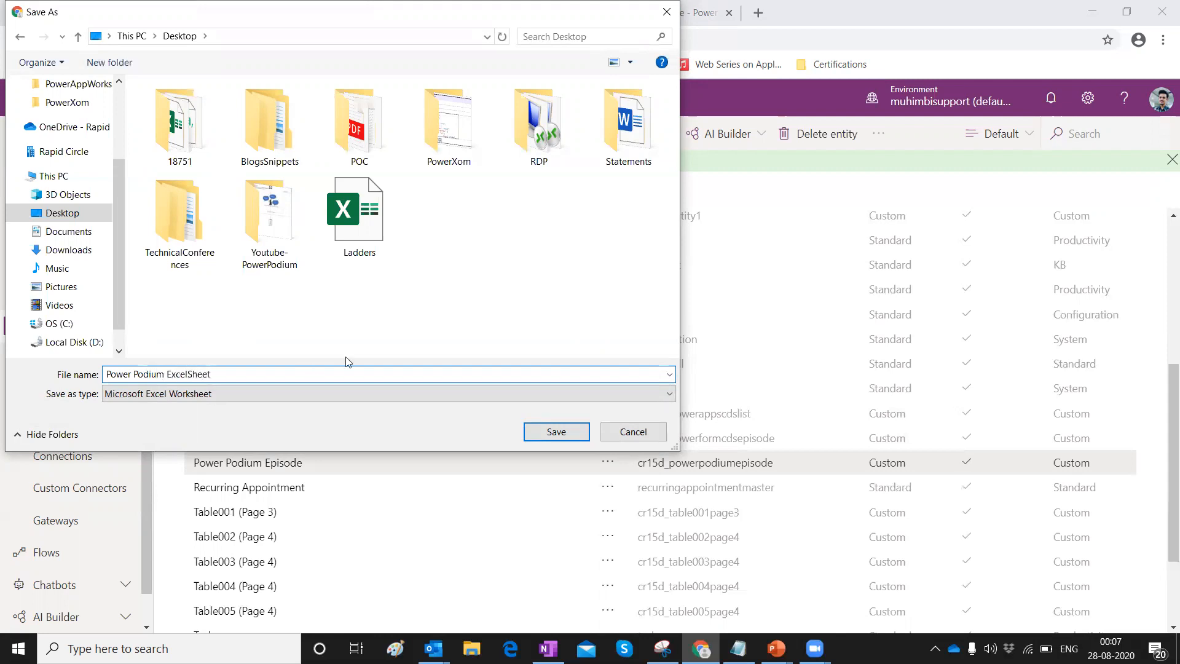
{"action": "left_click", "coordinate": [550, 436]}
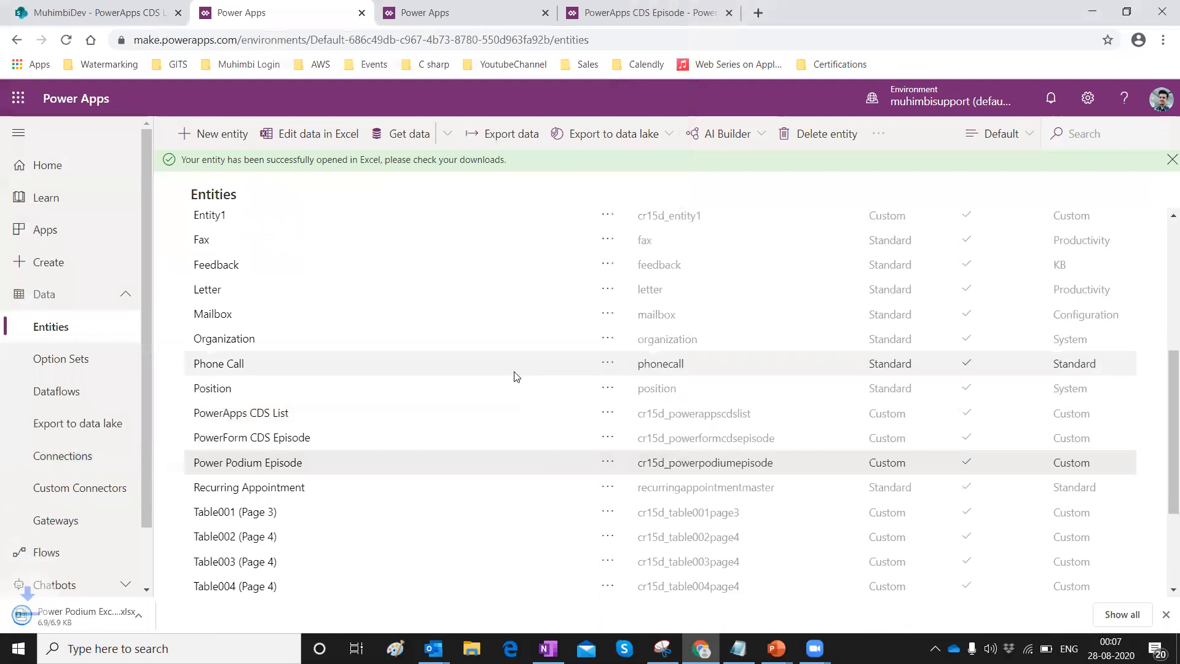
Open Power Podium ExcelSheet.xlsx from the browser's download bar.
{"action": "left_click", "coordinate": [92, 615]}
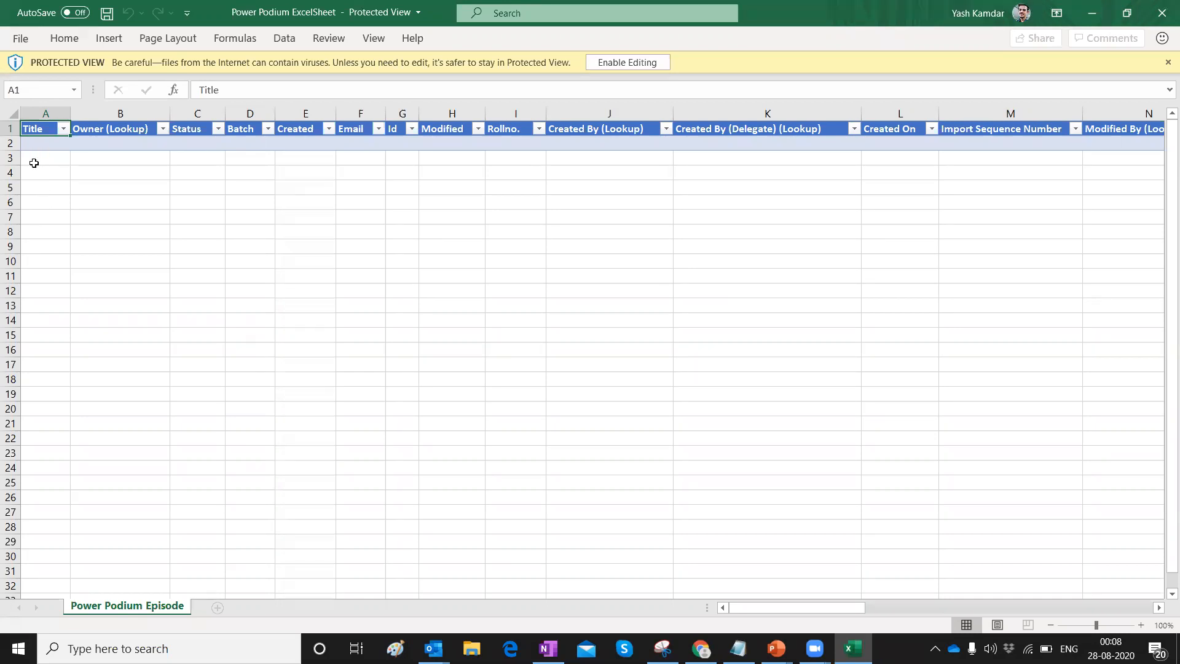
Enable editing, then review the three loaded records' rows and owners.
{"action": "left_click", "coordinate": [637, 64]}
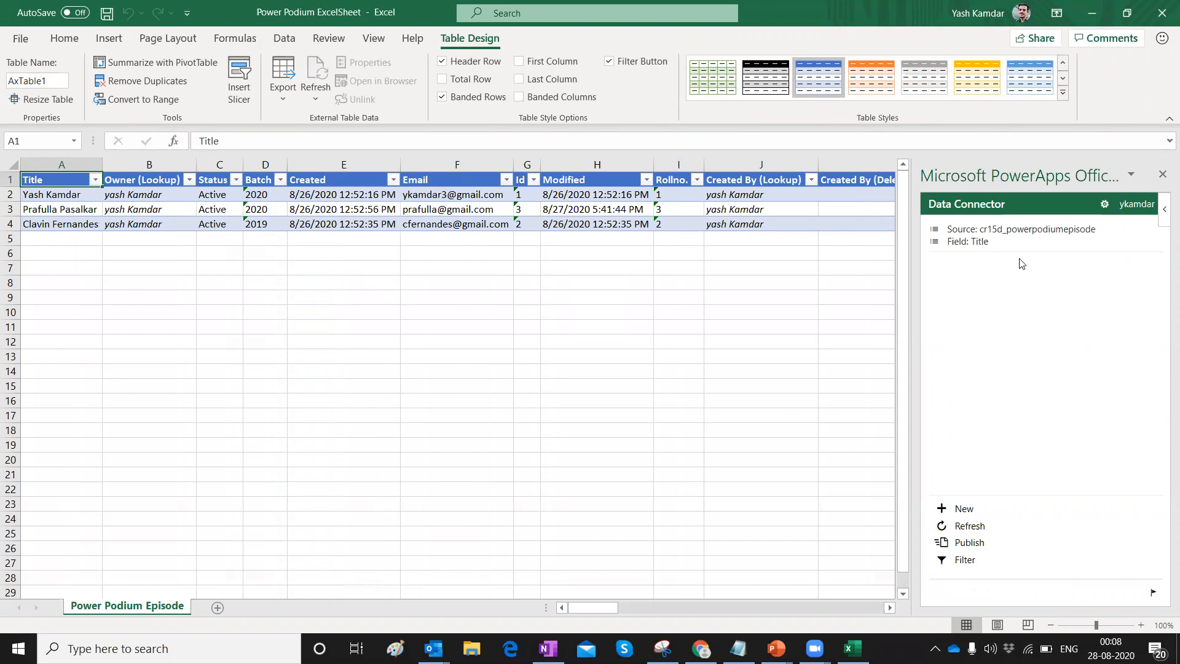
{"action": "left_click", "coordinate": [33, 194]}
{"action": "left_click", "coordinate": [35, 210]}
{"action": "left_click", "coordinate": [37, 224]}
{"action": "left_click", "coordinate": [141, 195]}
{"action": "left_click", "coordinate": [138, 210]}
{"action": "left_click", "coordinate": [134, 223]}
Check the first record's Status, Batch, Email, Id and Rollno., and all three Titles.
{"action": "left_click", "coordinate": [218, 198]}
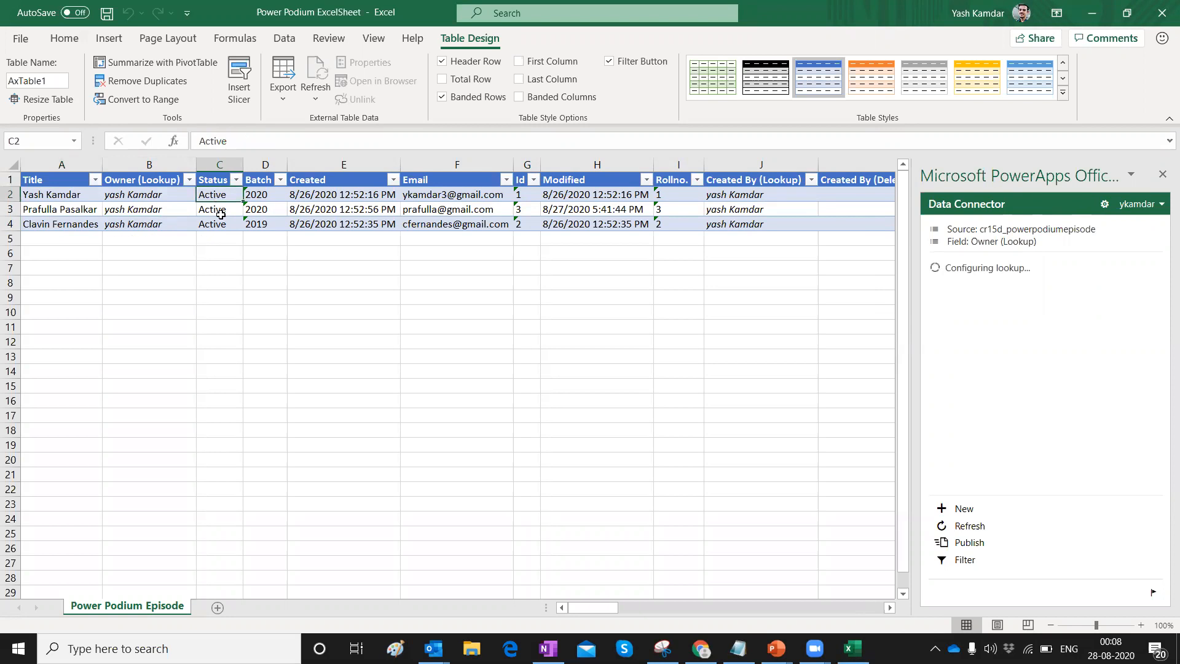
{"action": "left_click", "coordinate": [263, 195]}
{"action": "left_click", "coordinate": [449, 197]}
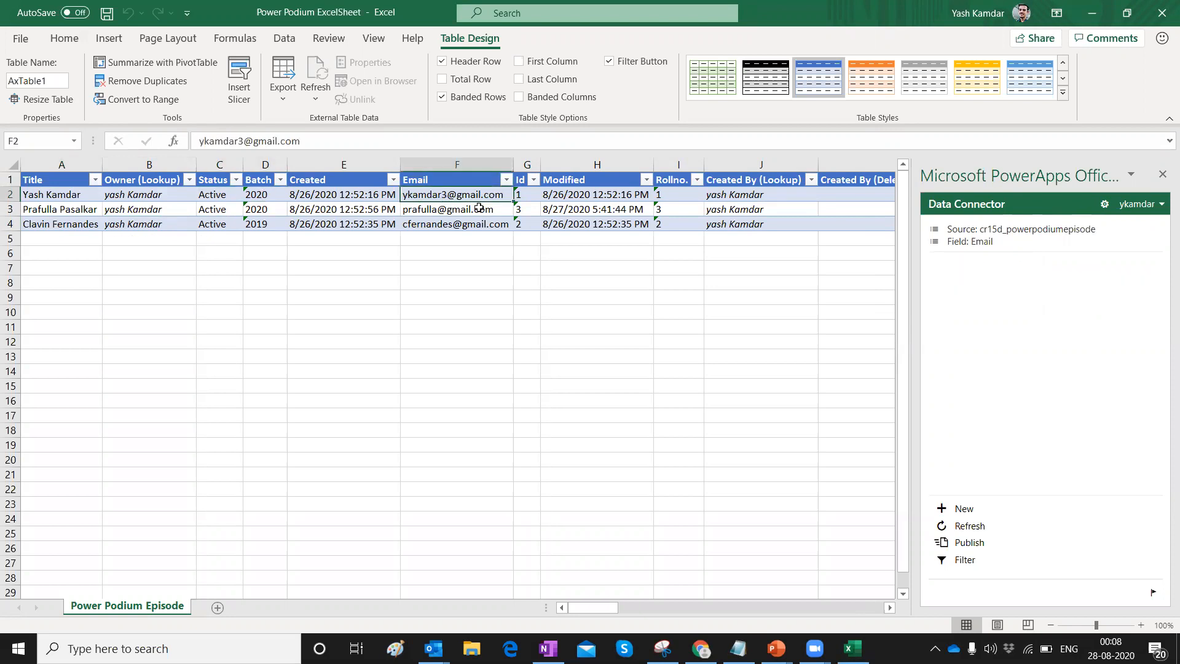
{"action": "left_click", "coordinate": [526, 198]}
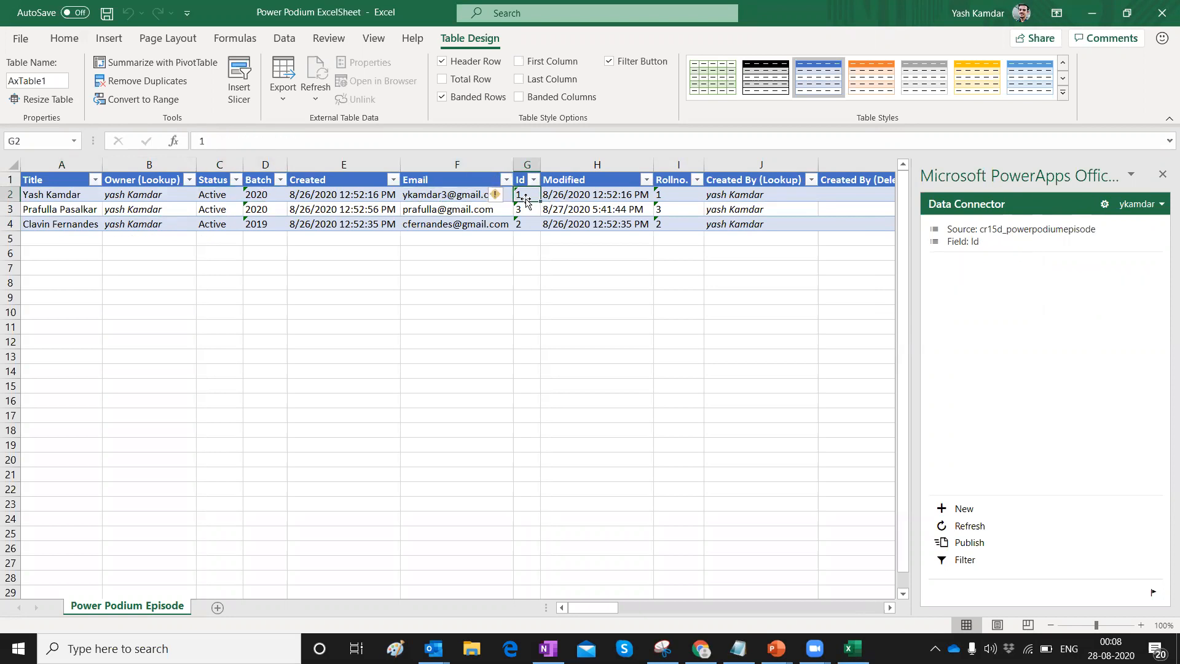
{"action": "left_click", "coordinate": [675, 196]}
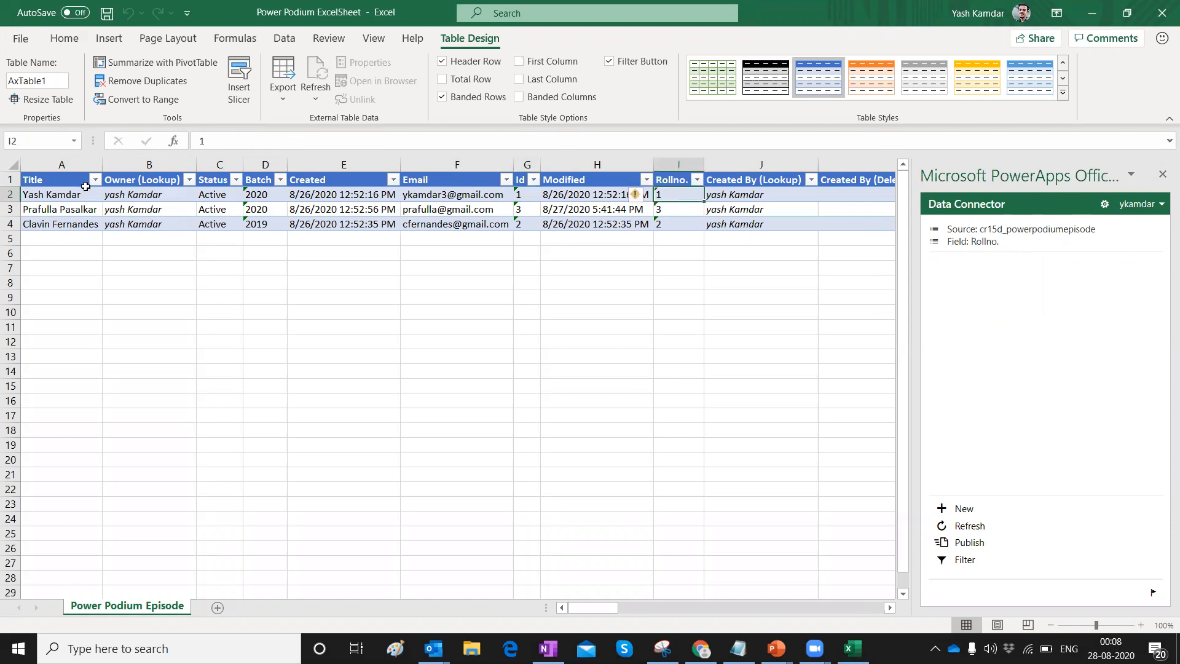
{"action": "left_click", "coordinate": [61, 189]}
{"action": "left_click", "coordinate": [60, 215]}
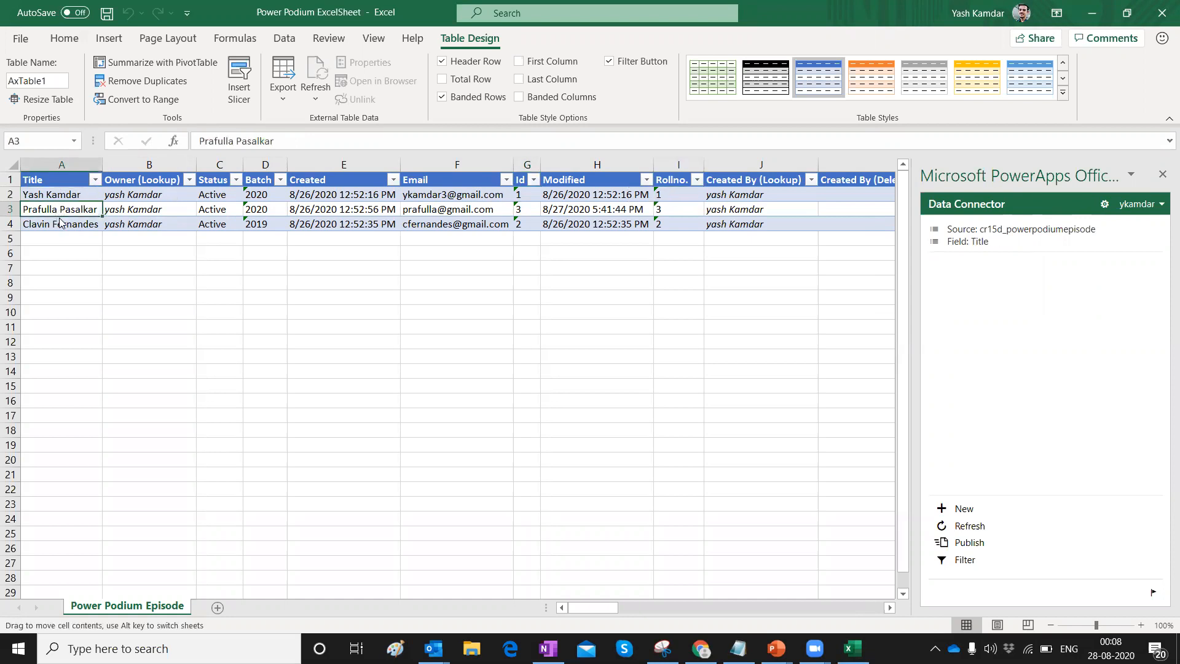
{"action": "left_click", "coordinate": [59, 222]}
{"action": "left_click", "coordinate": [55, 212]}
{"action": "left_click", "coordinate": [48, 196]}
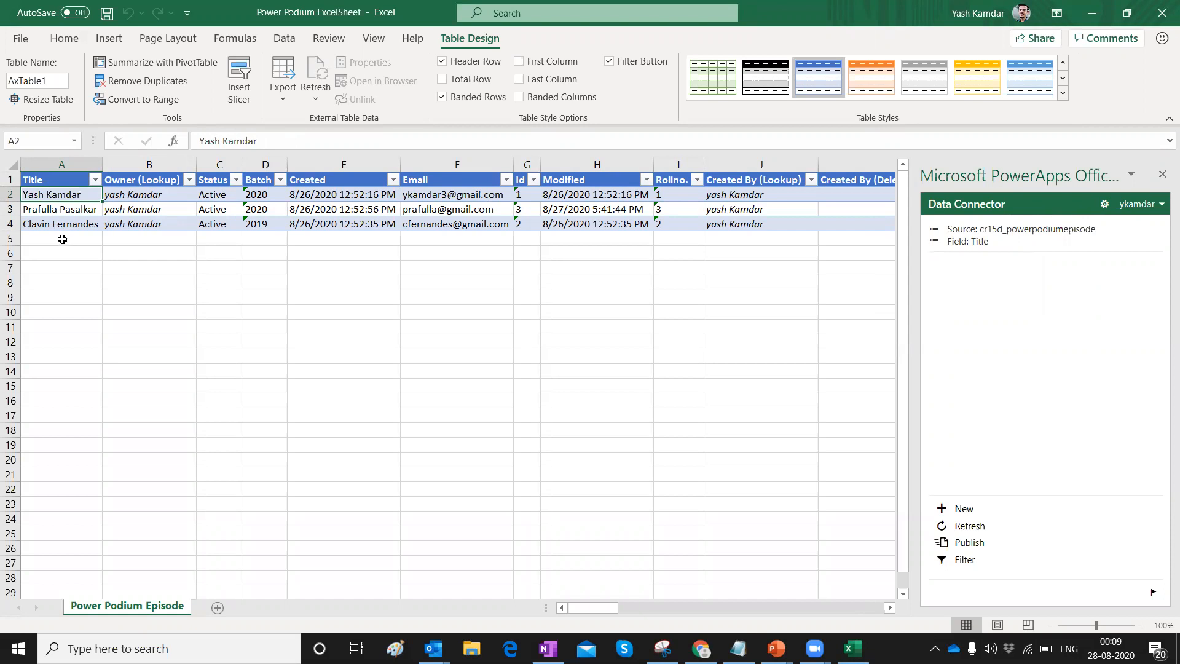
Start a fourth record in row 5 with the person's name as Title and batch 2019.
{"action": "left_click", "coordinate": [62, 240]}
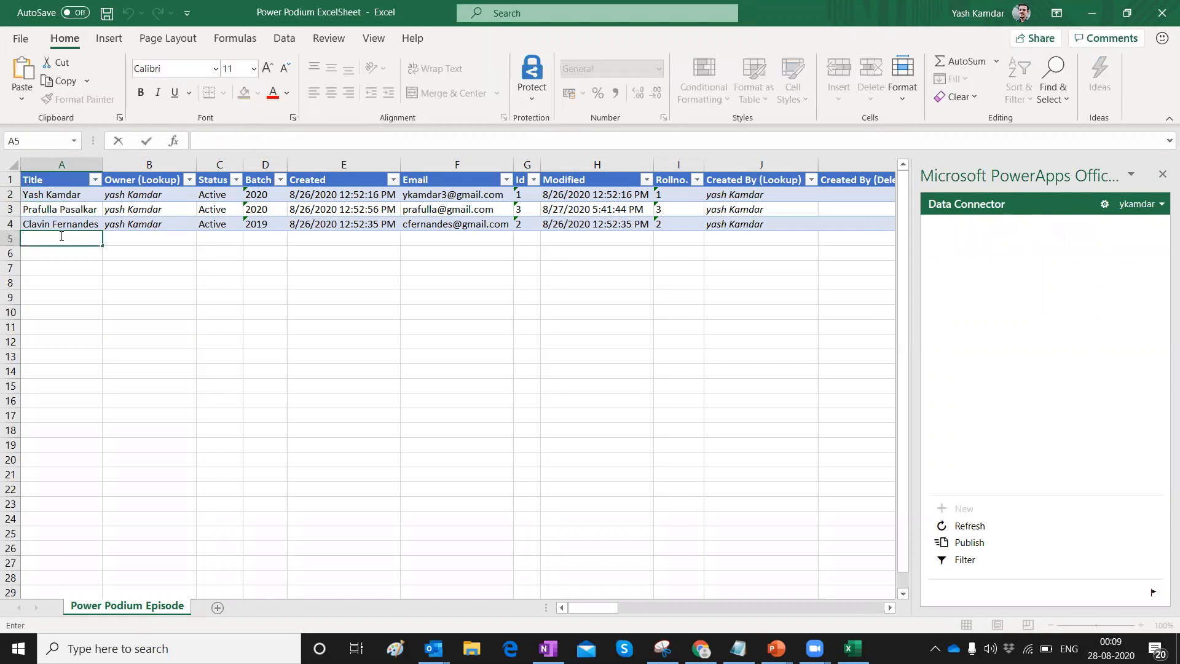
{"action": "left_click", "coordinate": [139, 241]}
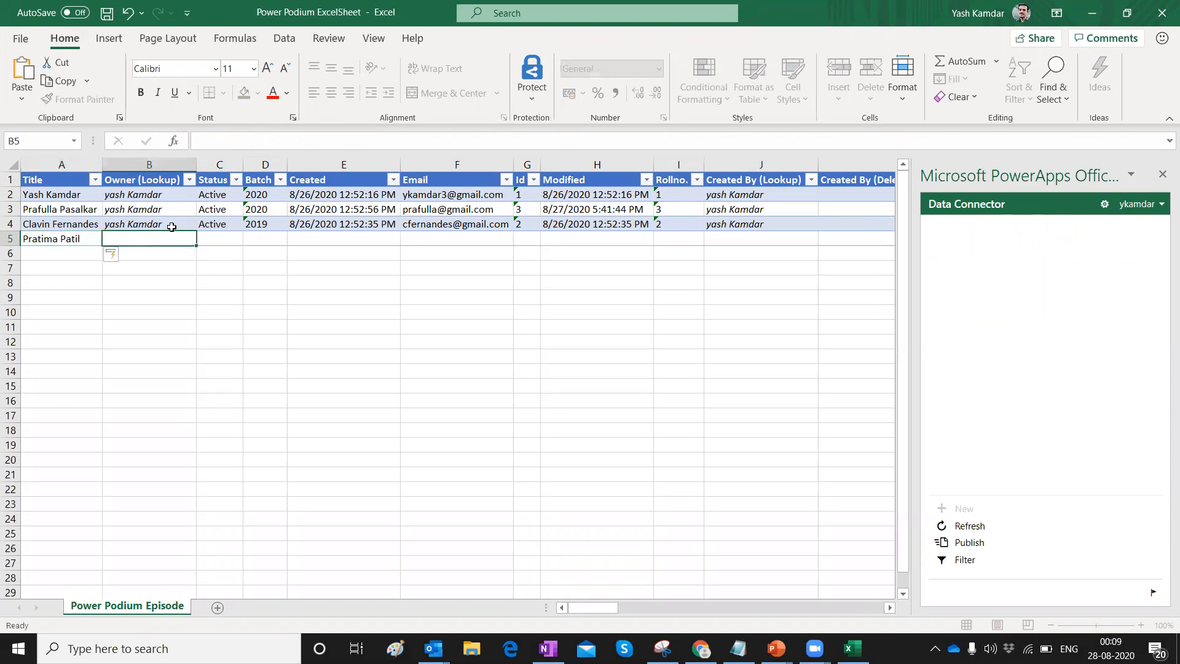
{"action": "left_click", "coordinate": [227, 242]}
{"action": "left_click", "coordinate": [267, 242]}
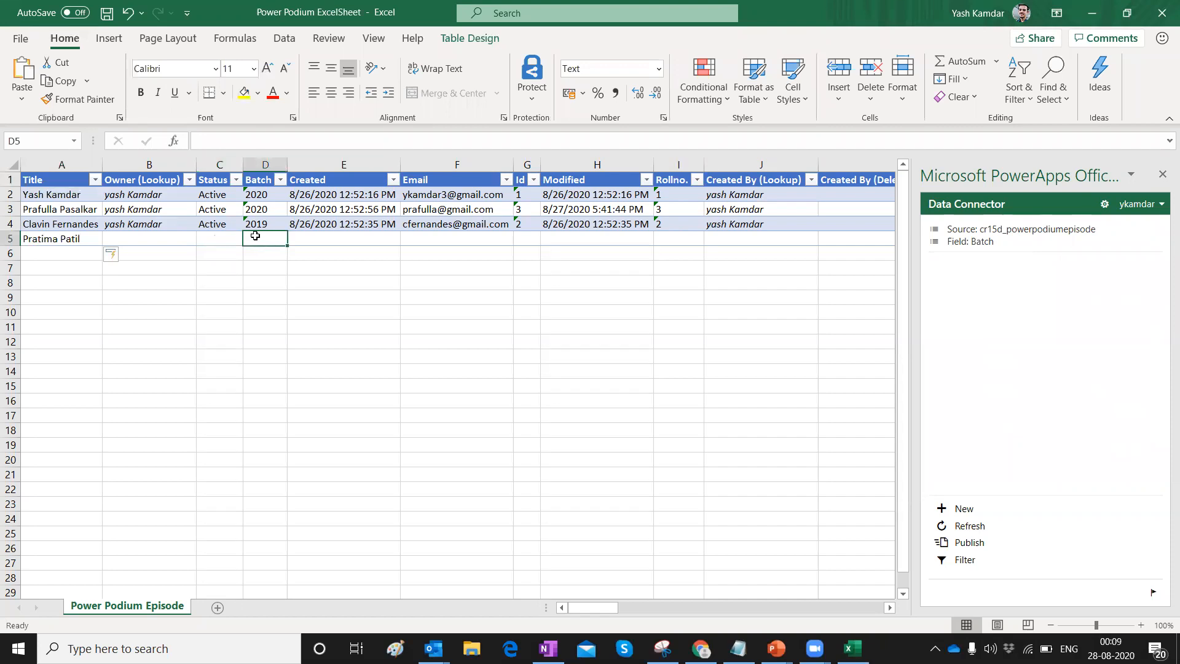
{"action": "type", "text": "2-"}
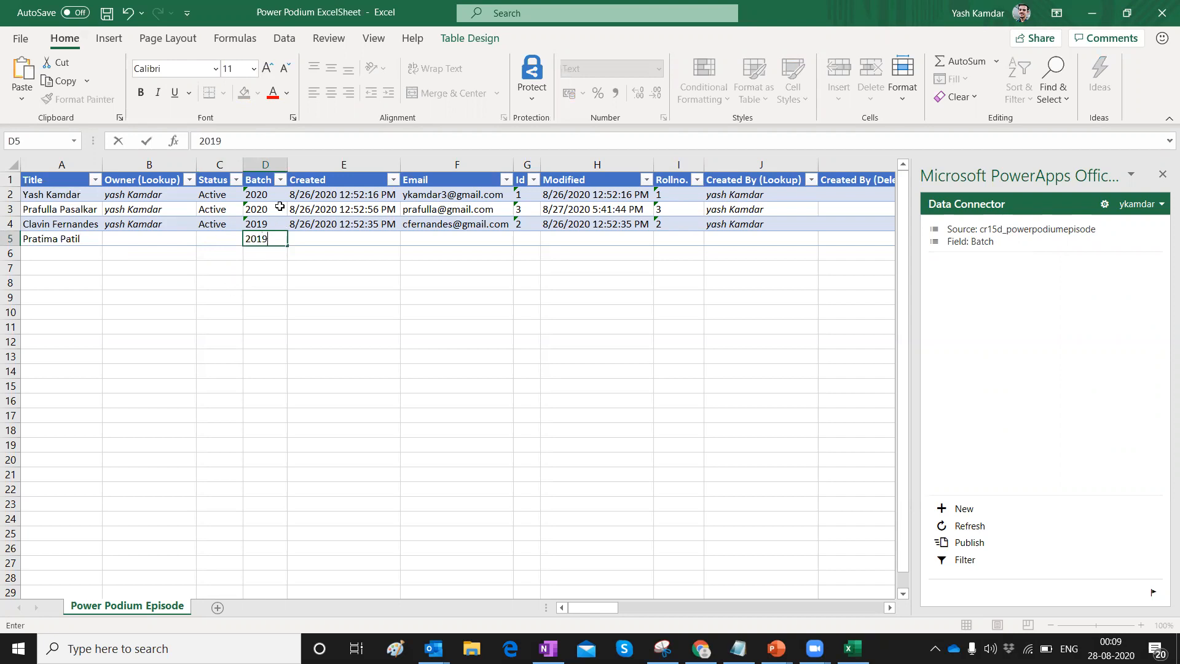
{"action": "left_click", "coordinate": [313, 240]}
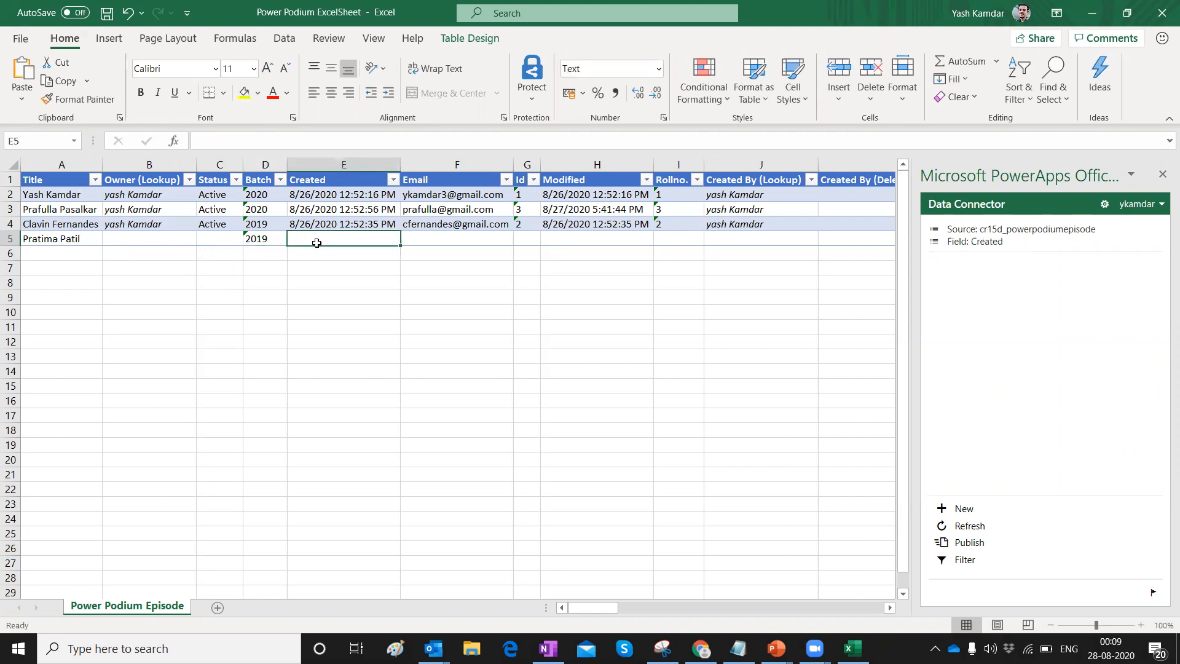
Enter the new record's e-mail address and roll number 4.
{"action": "left_click", "coordinate": [429, 244]}
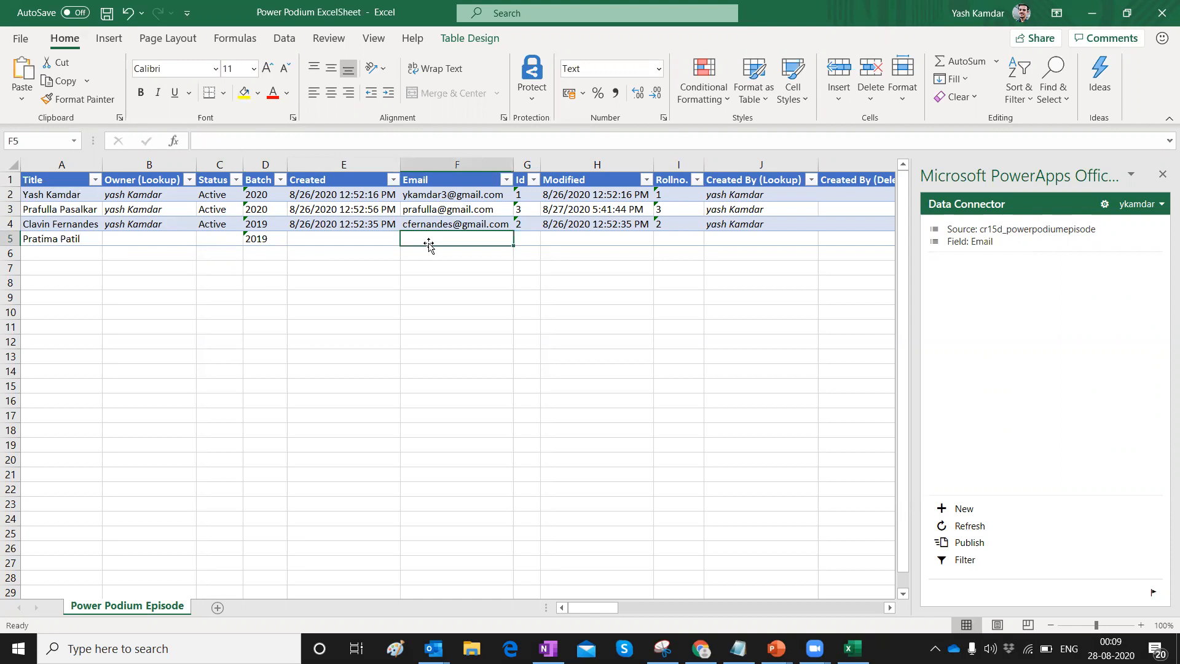
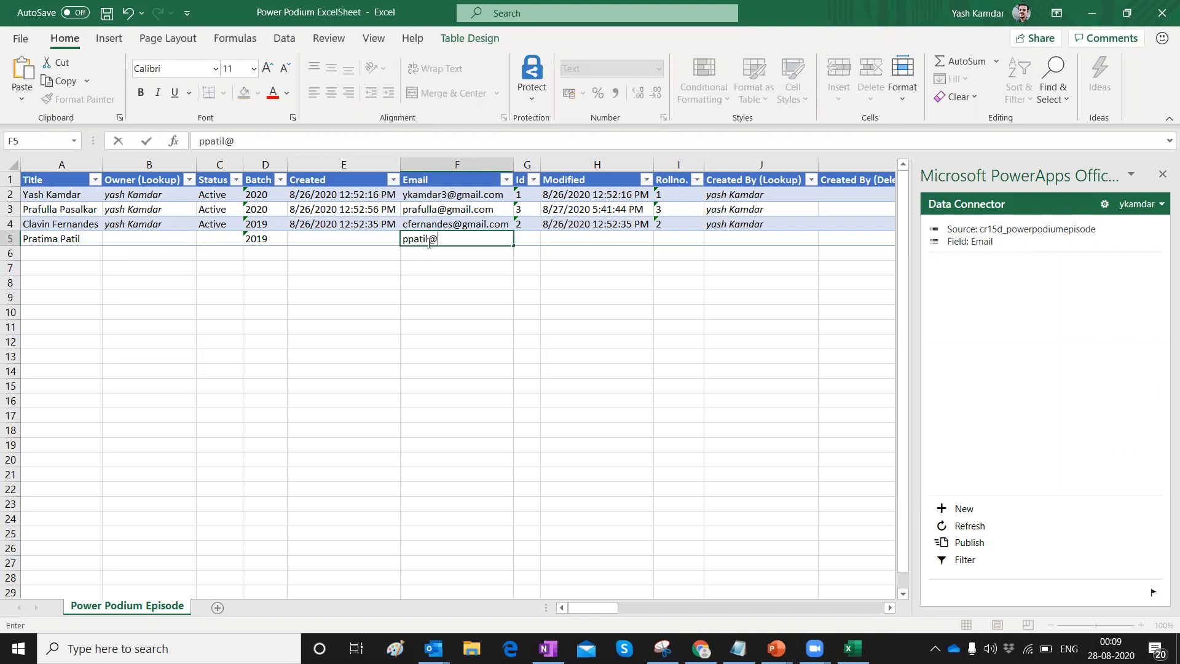
{"action": "left_click", "coordinate": [597, 241]}
{"action": "left_click", "coordinate": [659, 241]}
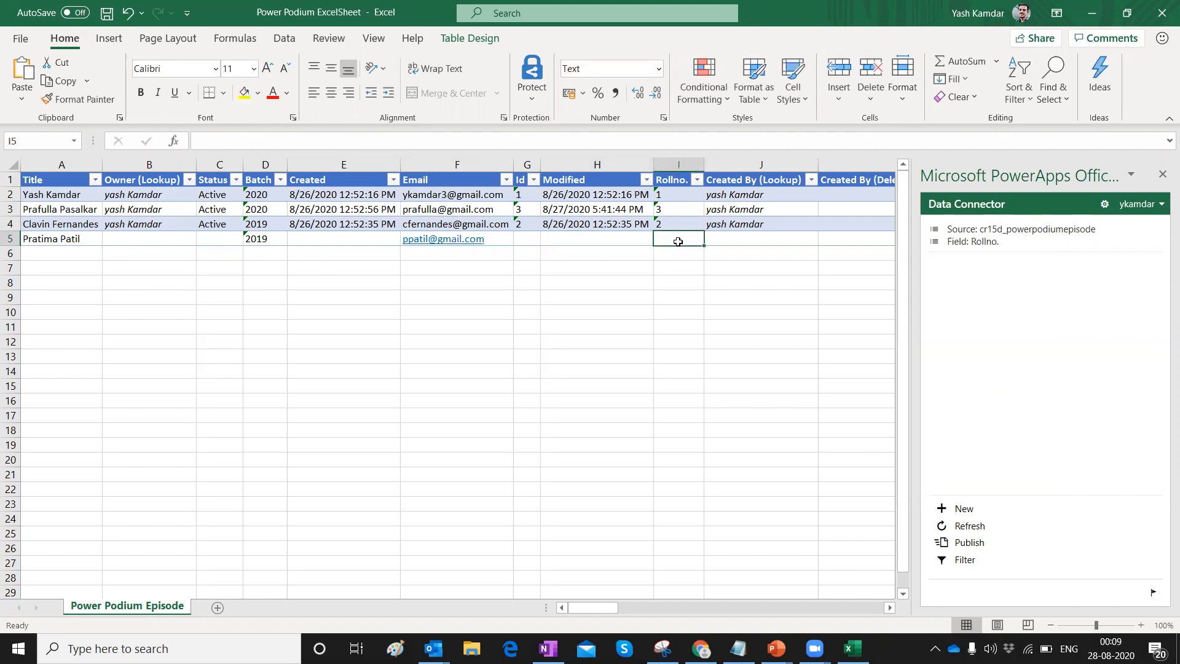
{"action": "type", "text": "4"}
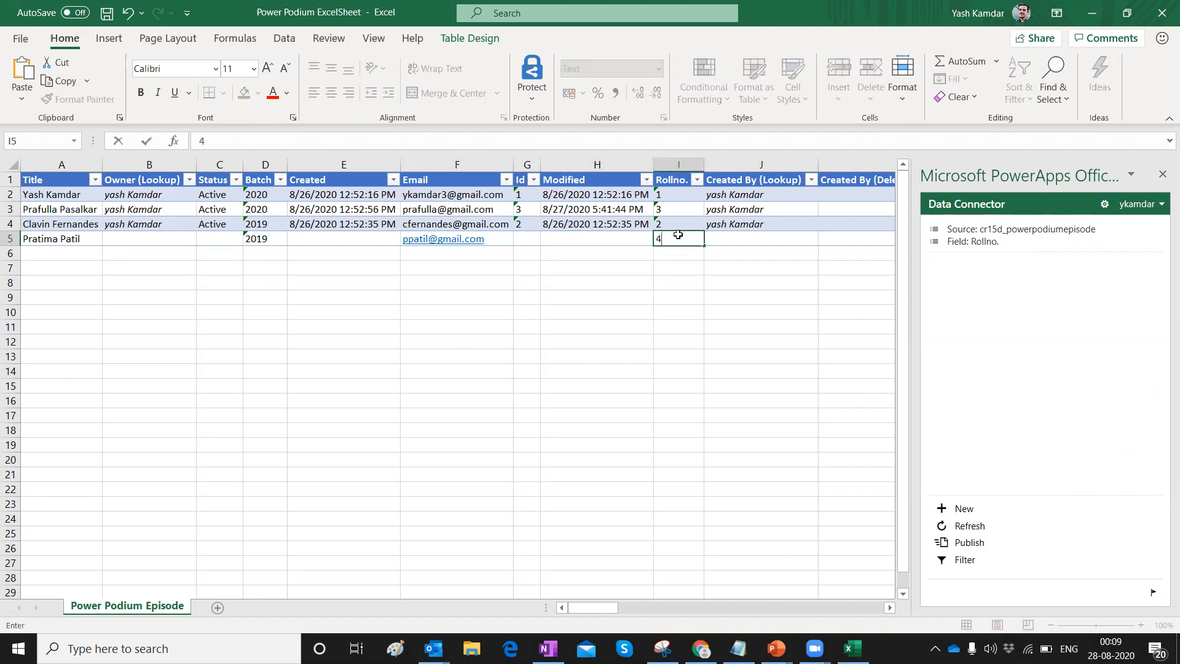
{"action": "left_click", "coordinate": [766, 240]}
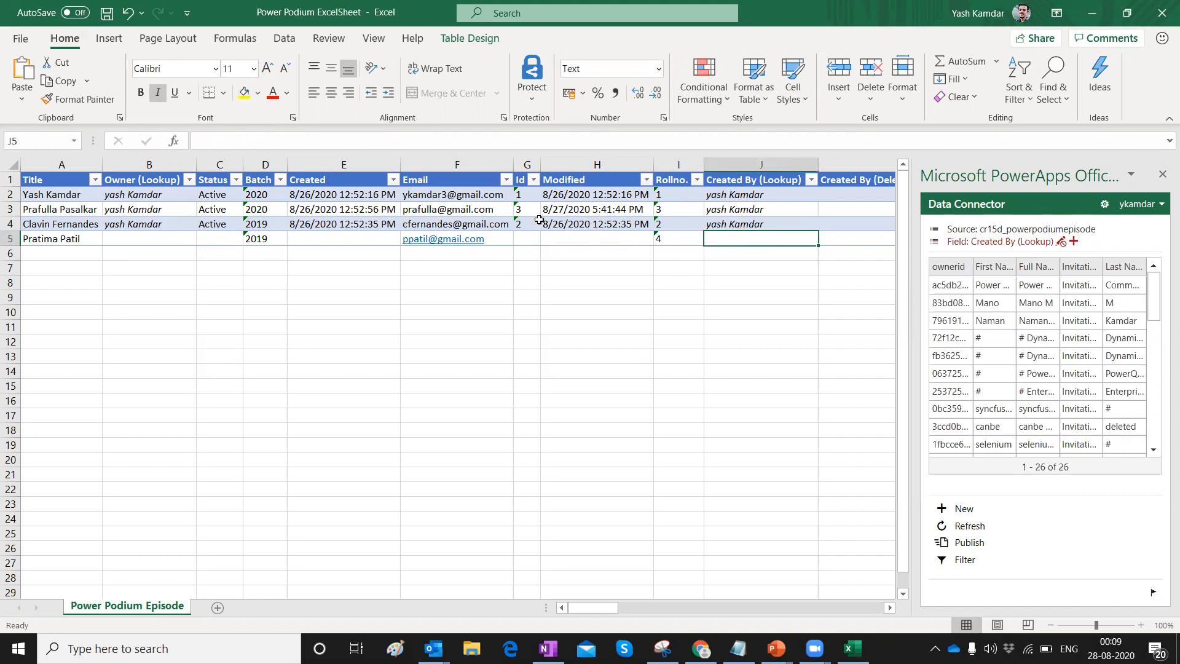
Publish the new record through the Data Connector and refresh the records.
{"action": "left_click", "coordinate": [970, 544]}
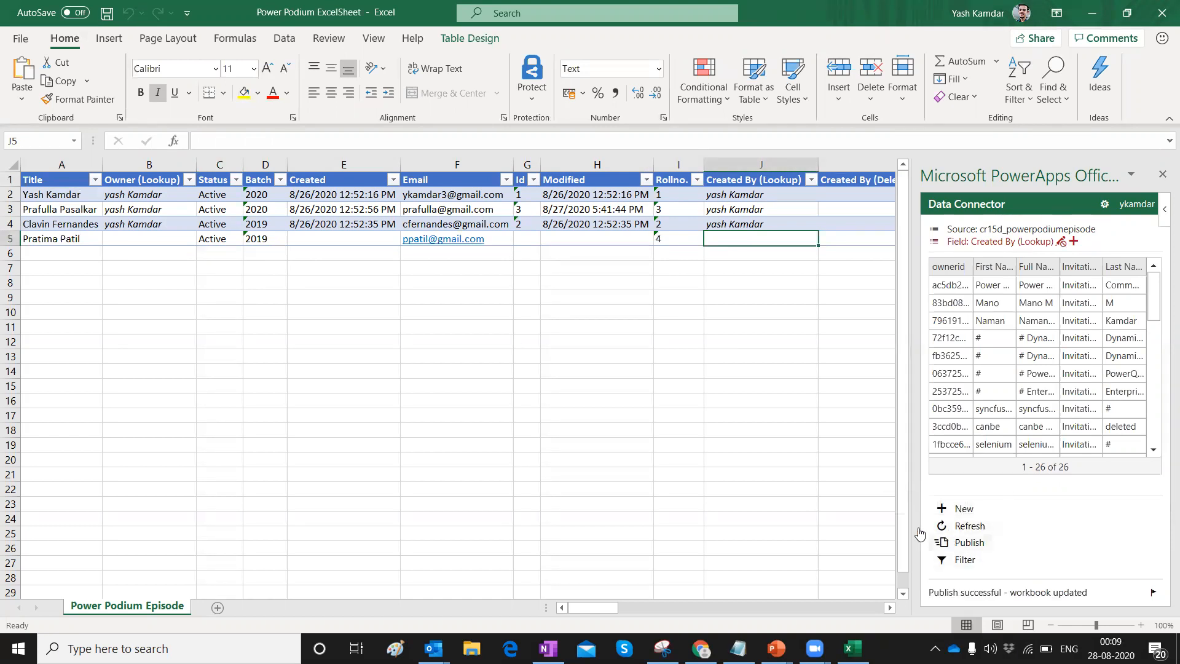
{"action": "left_click", "coordinate": [969, 529]}
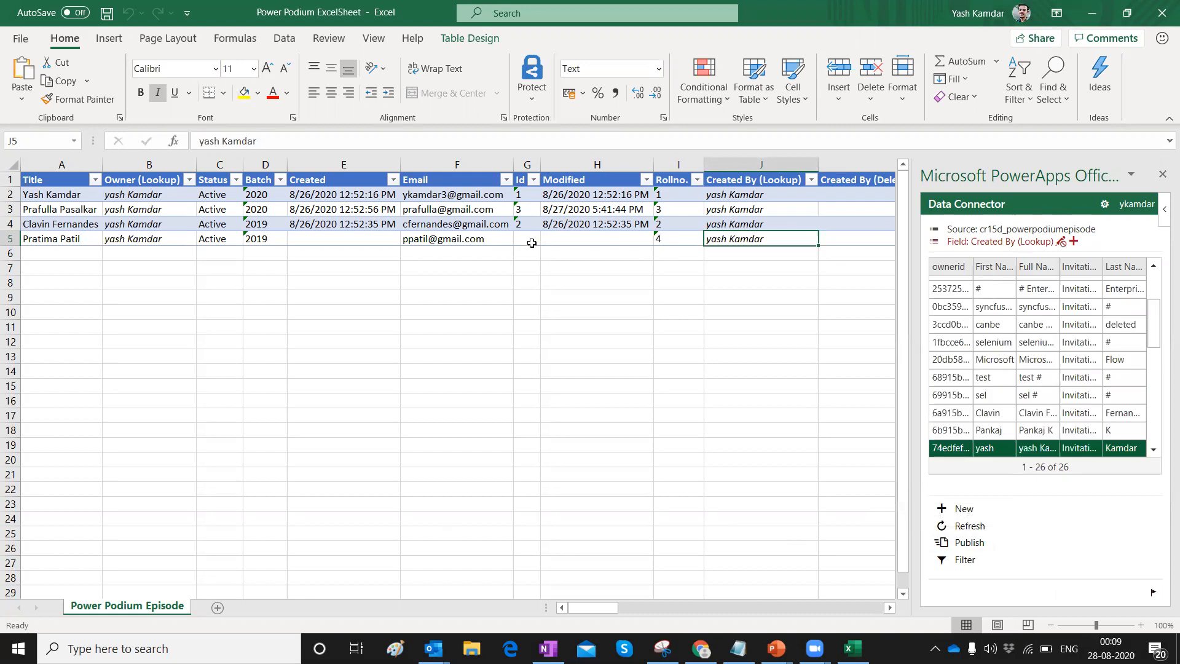
{"action": "left_click", "coordinate": [700, 649]}
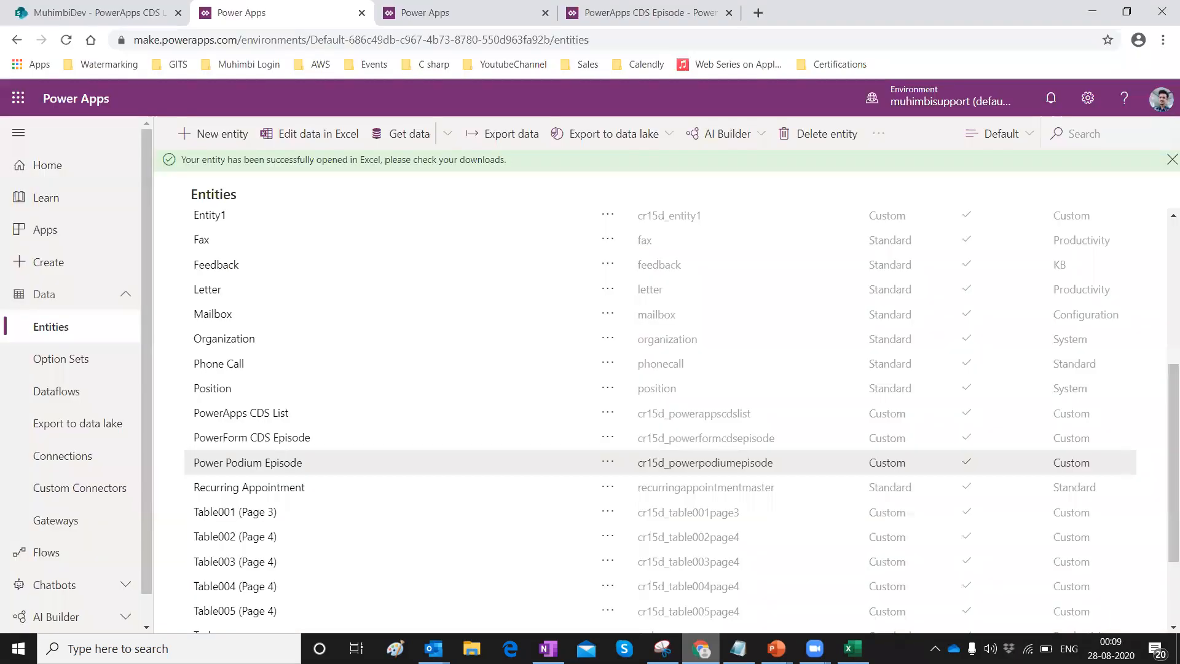
Leave the app preview and select the episode gallery in Studio.
{"action": "left_click", "coordinate": [652, 12]}
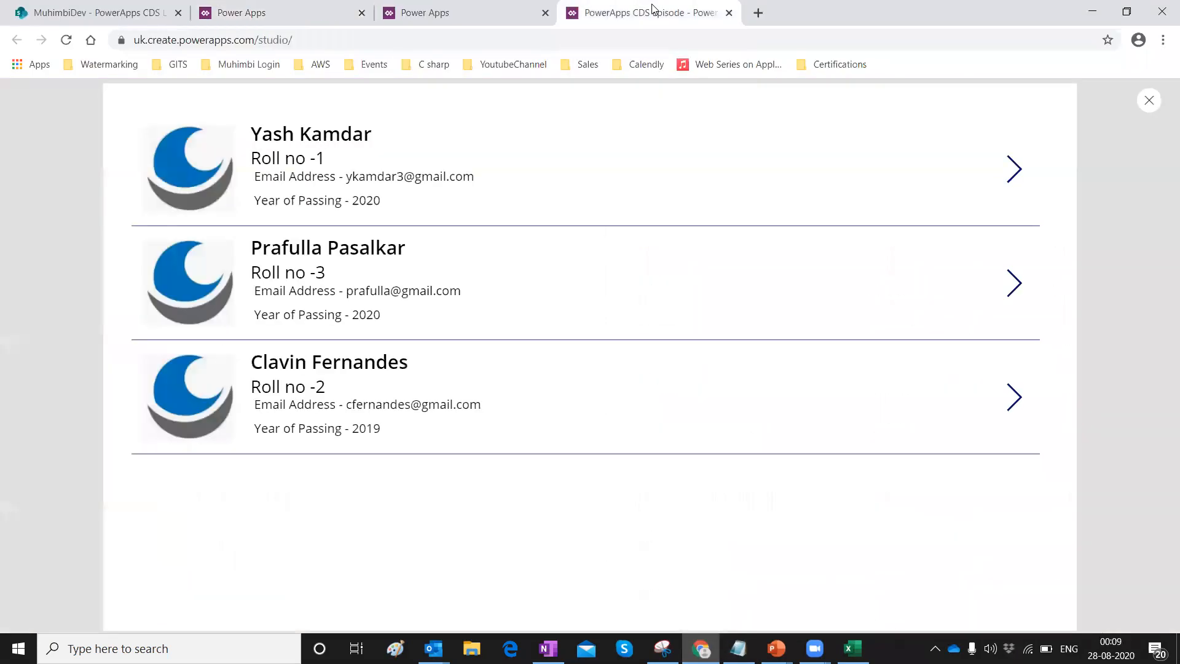
{"action": "key", "text": "Escape"}
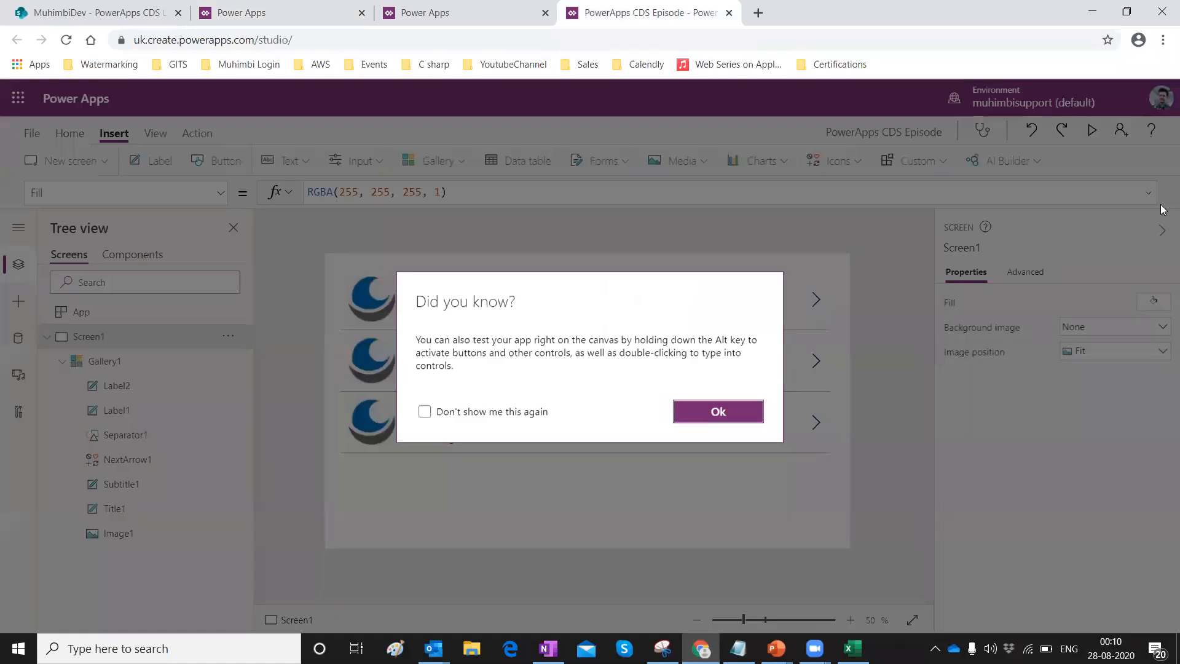
{"action": "left_click", "coordinate": [708, 419]}
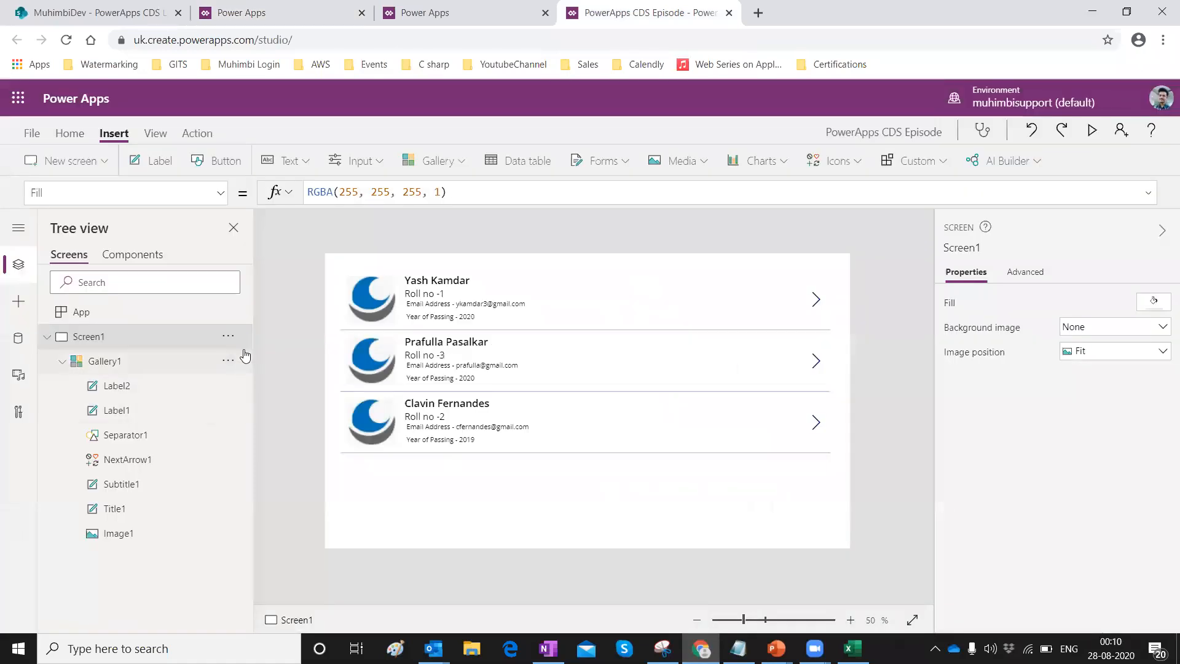
{"action": "left_click", "coordinate": [371, 314]}
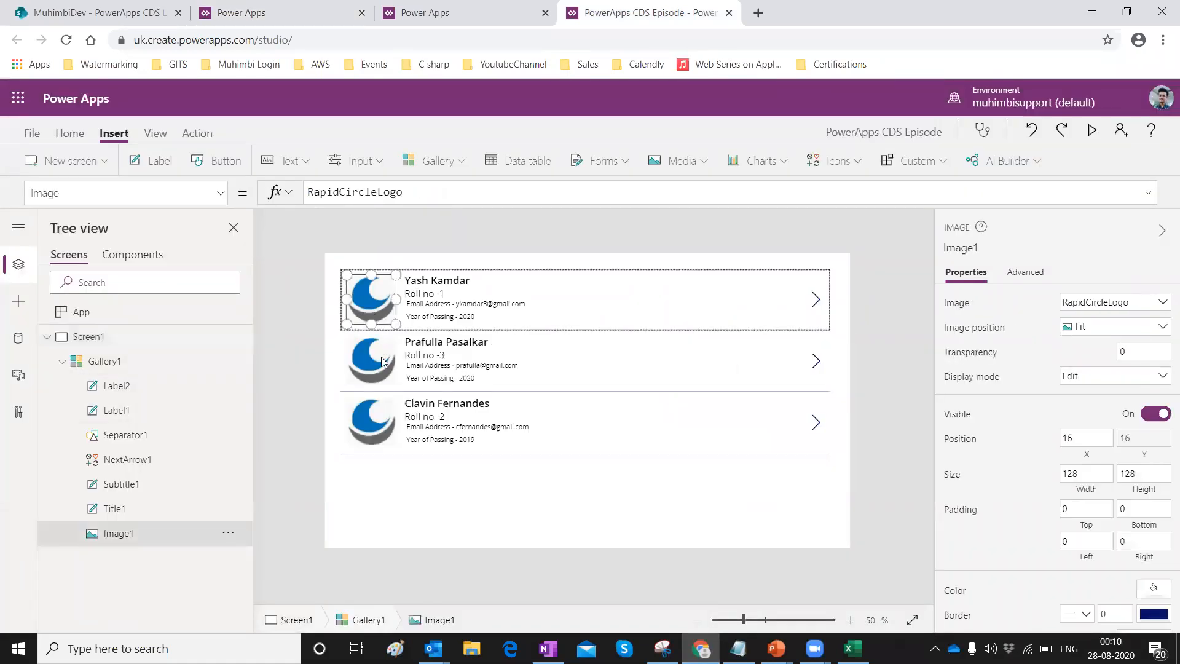
{"action": "left_click", "coordinate": [107, 364]}
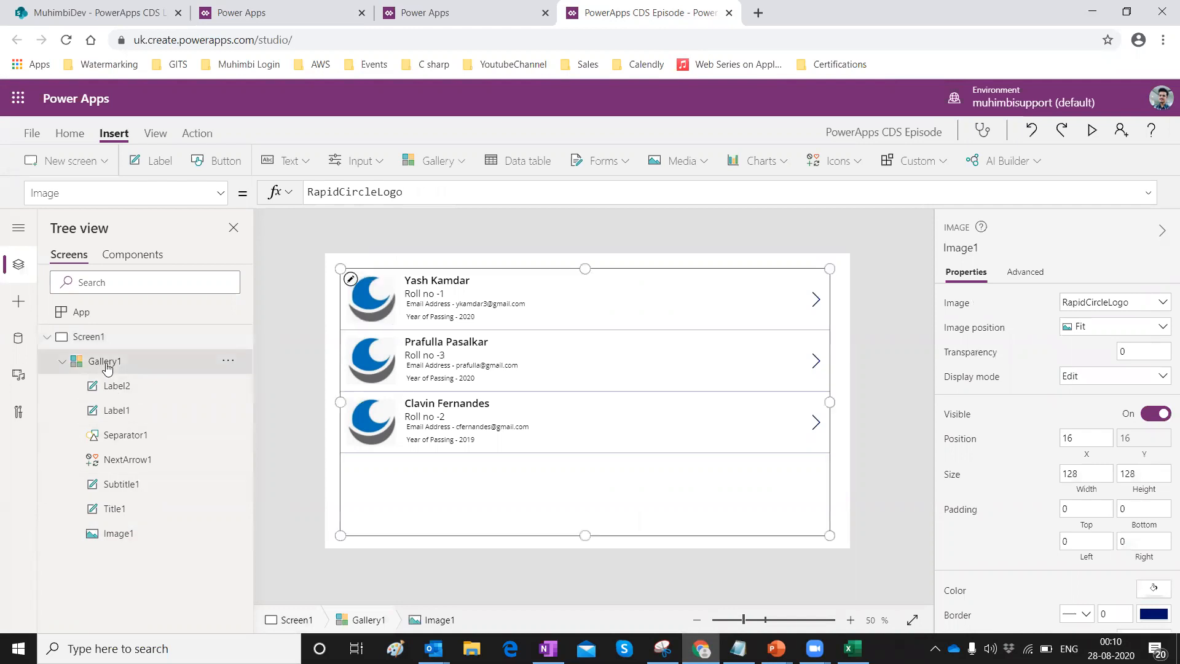
Refresh the Power Podium Episodes data source and preview the updated gallery.
{"action": "left_click", "coordinate": [232, 364]}
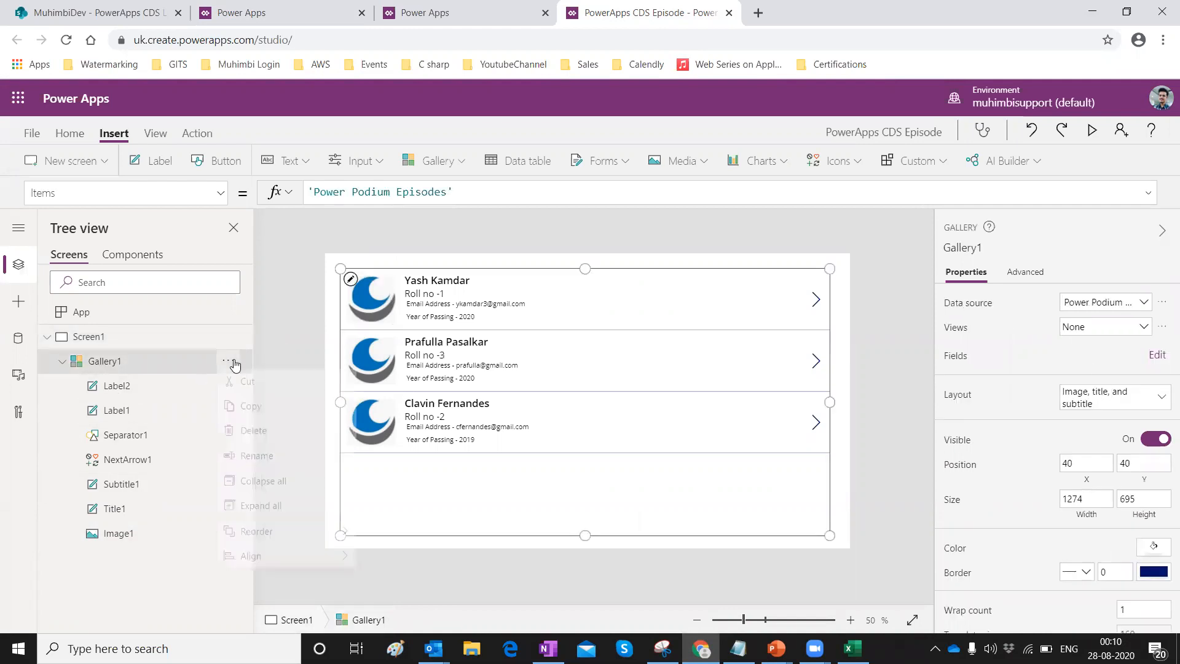
{"action": "left_click", "coordinate": [1165, 301]}
{"action": "left_click", "coordinate": [1164, 301]}
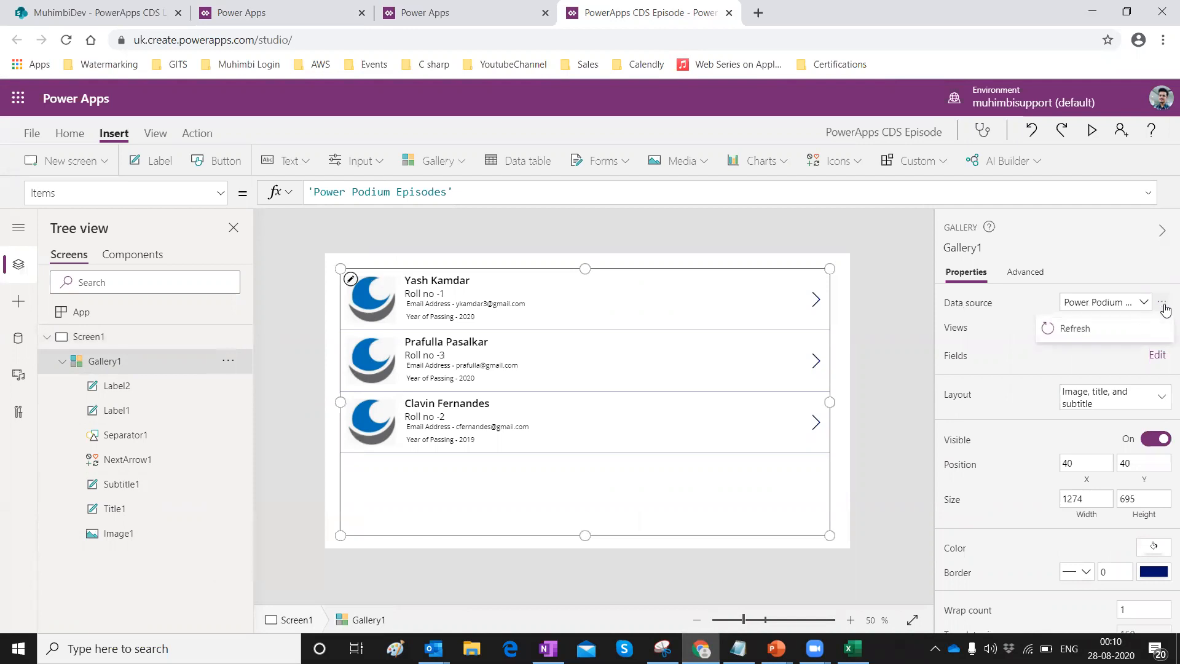
{"action": "left_click", "coordinate": [1048, 325]}
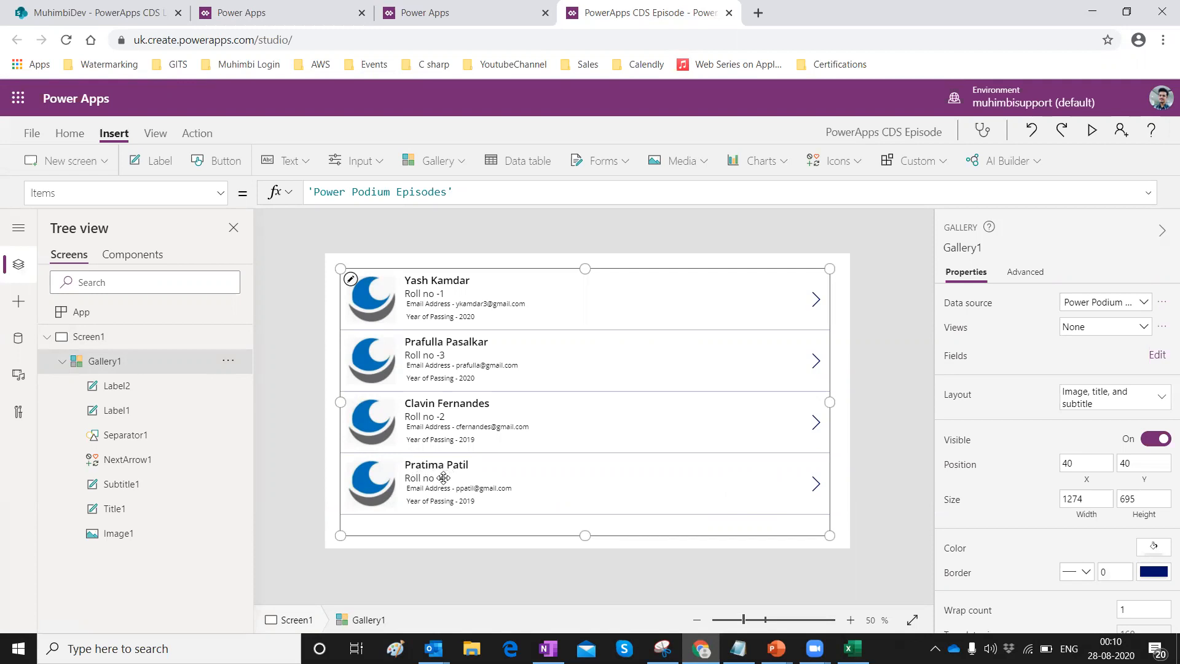
{"action": "left_click", "coordinate": [1093, 131]}
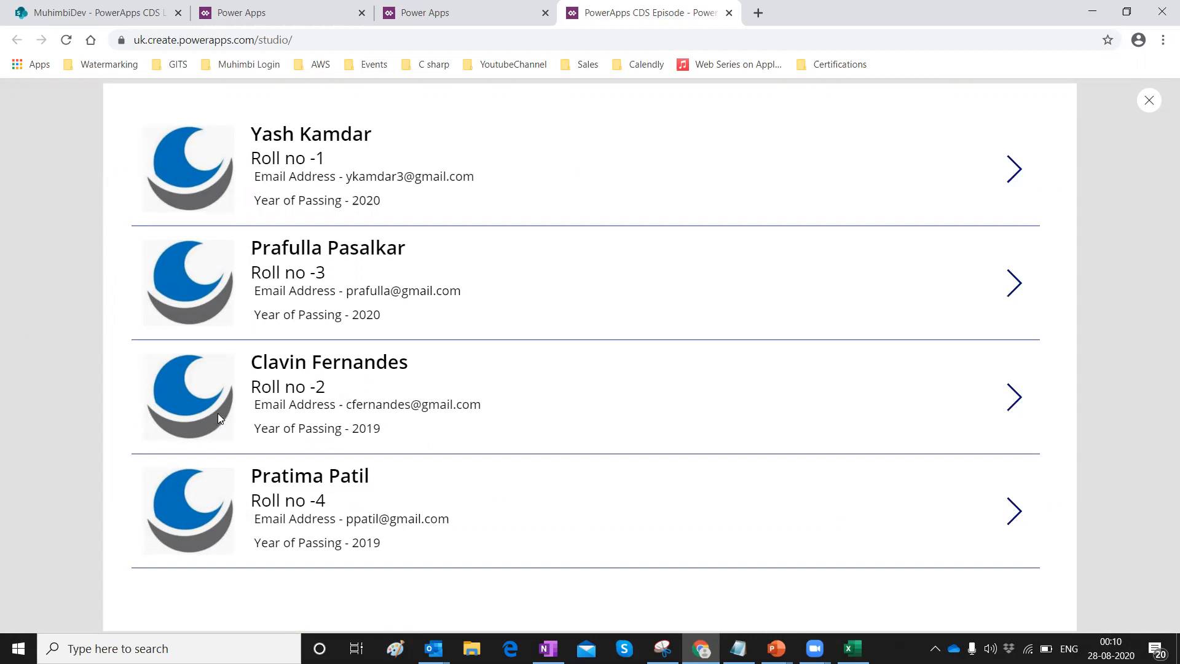
{"action": "left_click", "coordinate": [239, 6]}
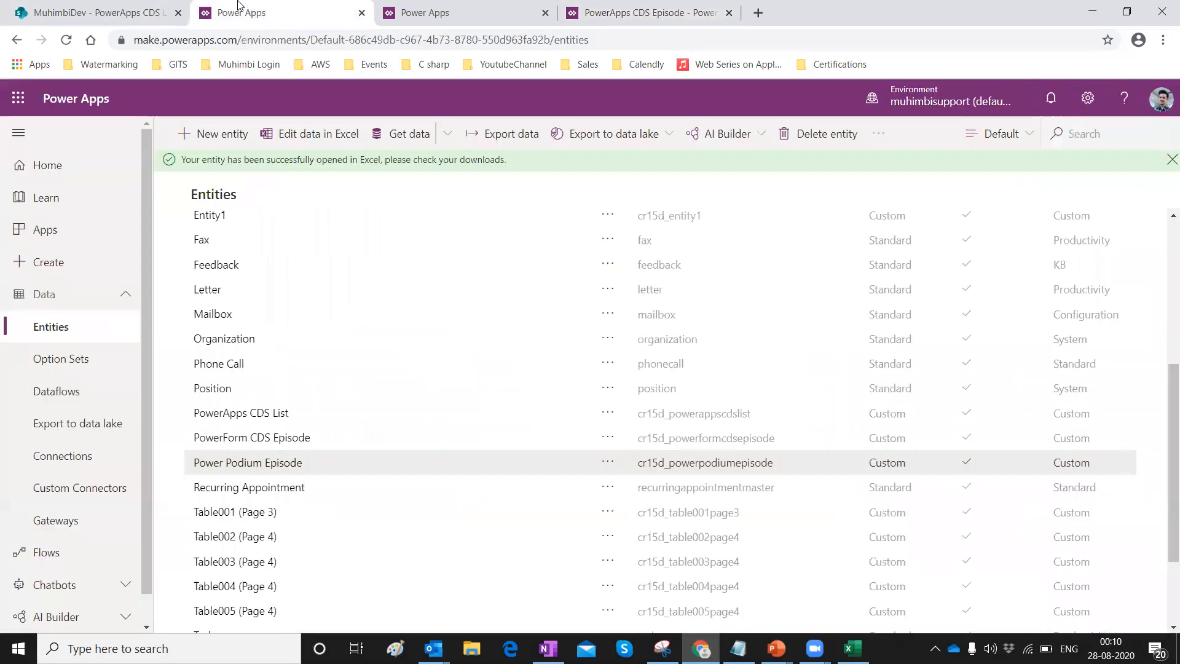
Download Project1's refresh history as a CSV from Dataflows and open it.
{"action": "left_click", "coordinate": [38, 398]}
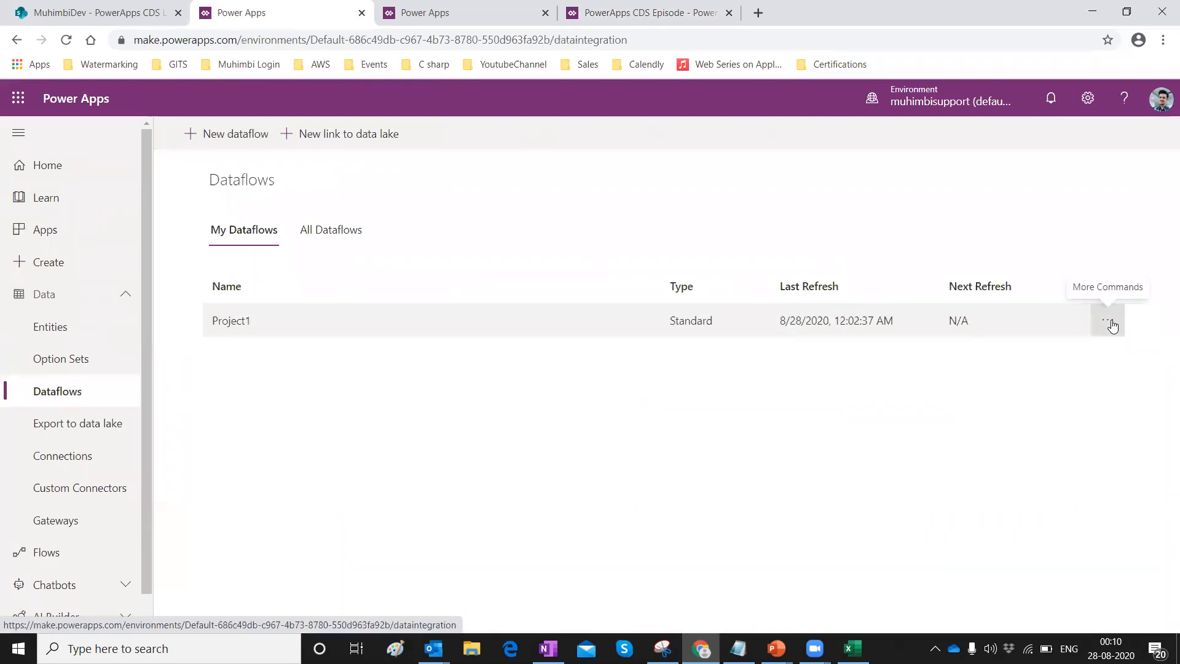
{"action": "left_click", "coordinate": [1112, 324]}
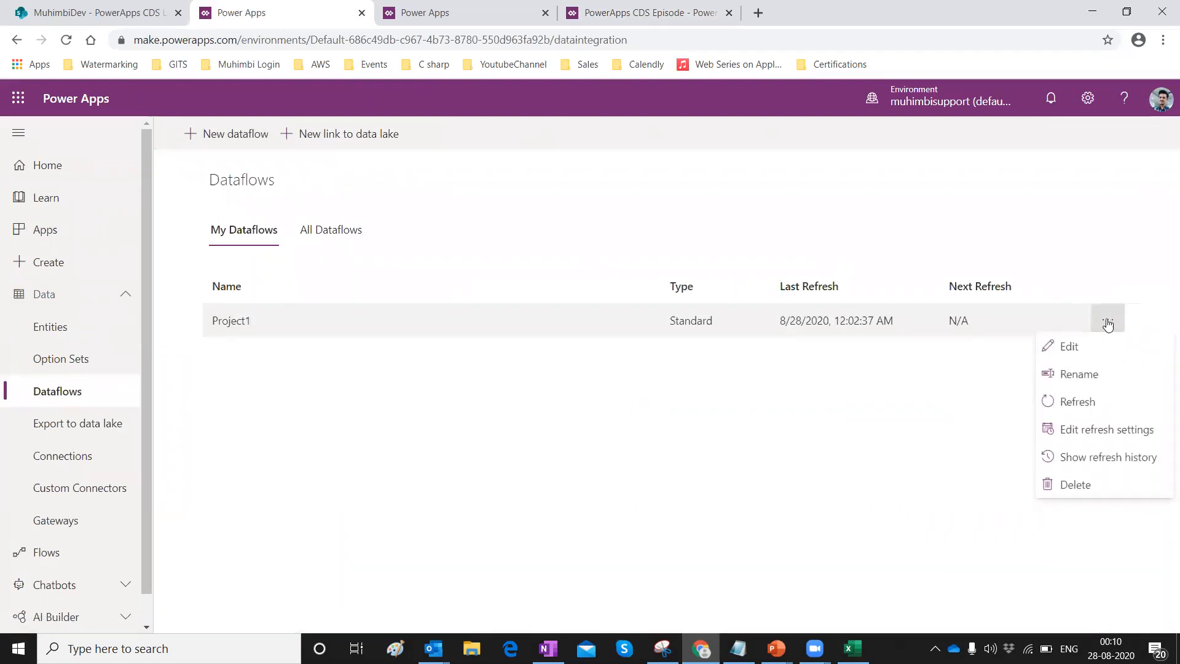
{"action": "left_click", "coordinate": [1112, 463]}
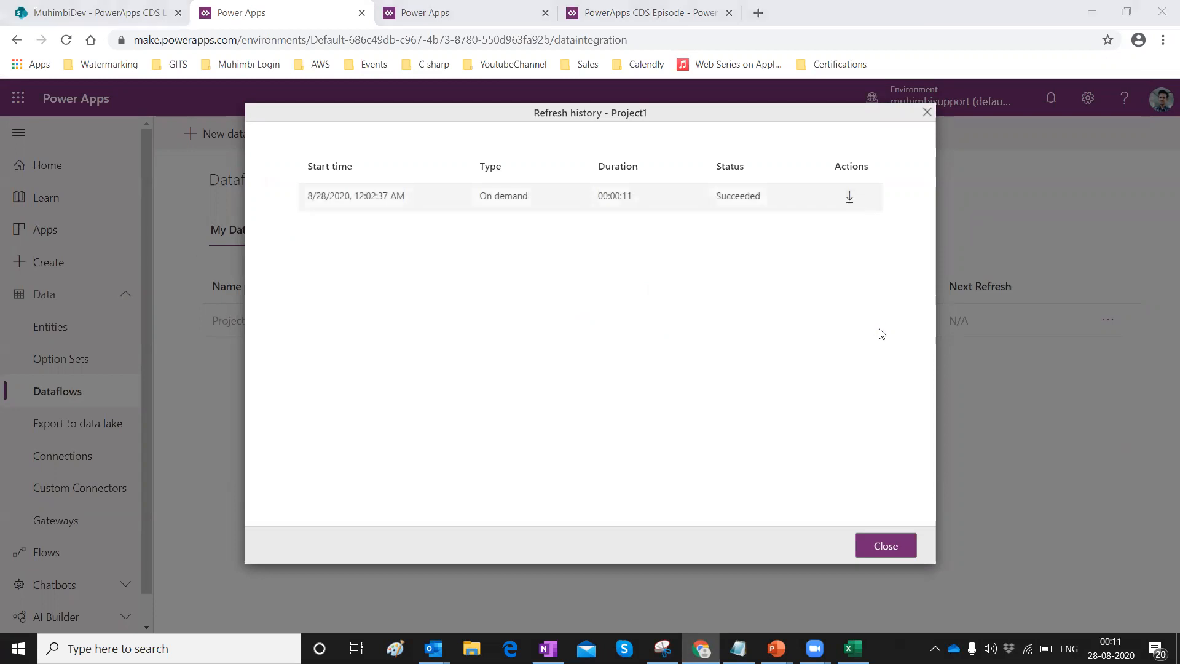
{"action": "left_click", "coordinate": [546, 426]}
{"action": "left_click", "coordinate": [97, 617]}
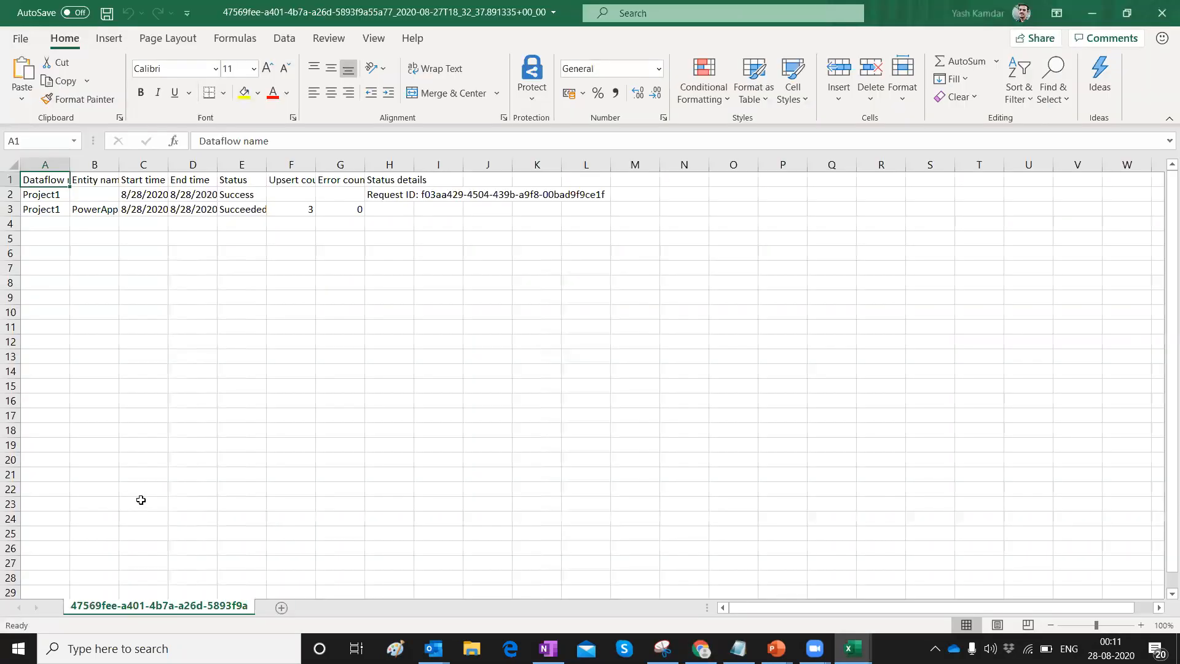
Widen column A and read the start times, end times, statuses and details in rows 2–3.
{"action": "left_click_drag", "start_coordinate": [69, 164], "coordinate": [603, 162]}
{"action": "left_click", "coordinate": [449, 195]}
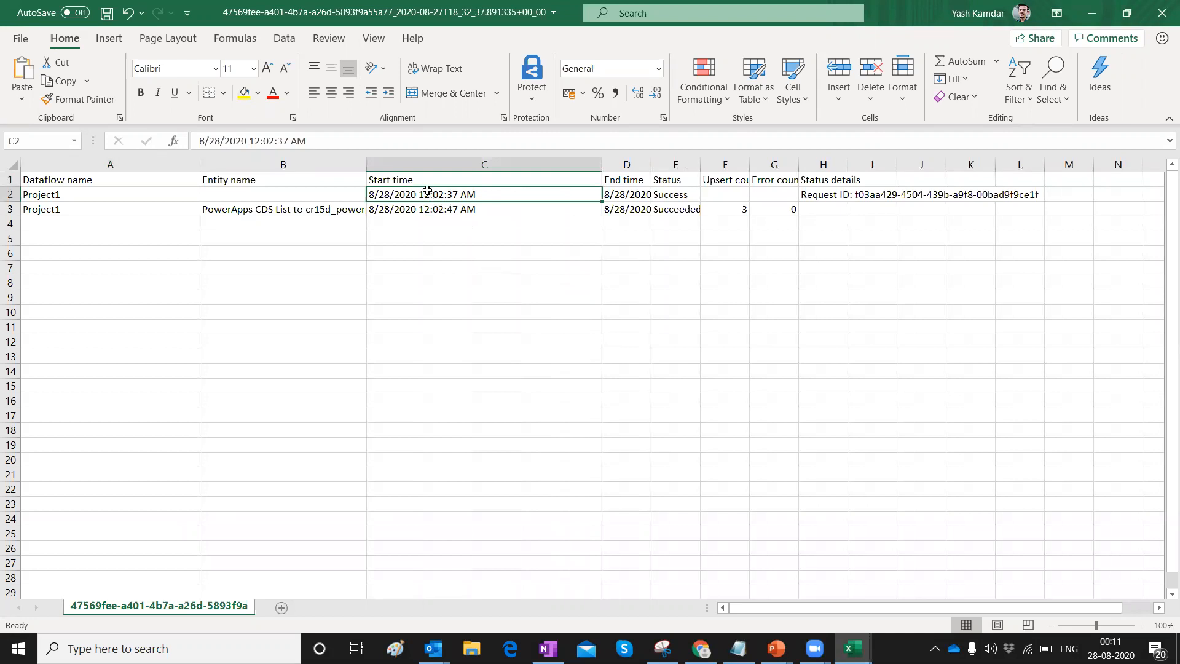
{"action": "left_click", "coordinate": [436, 213]}
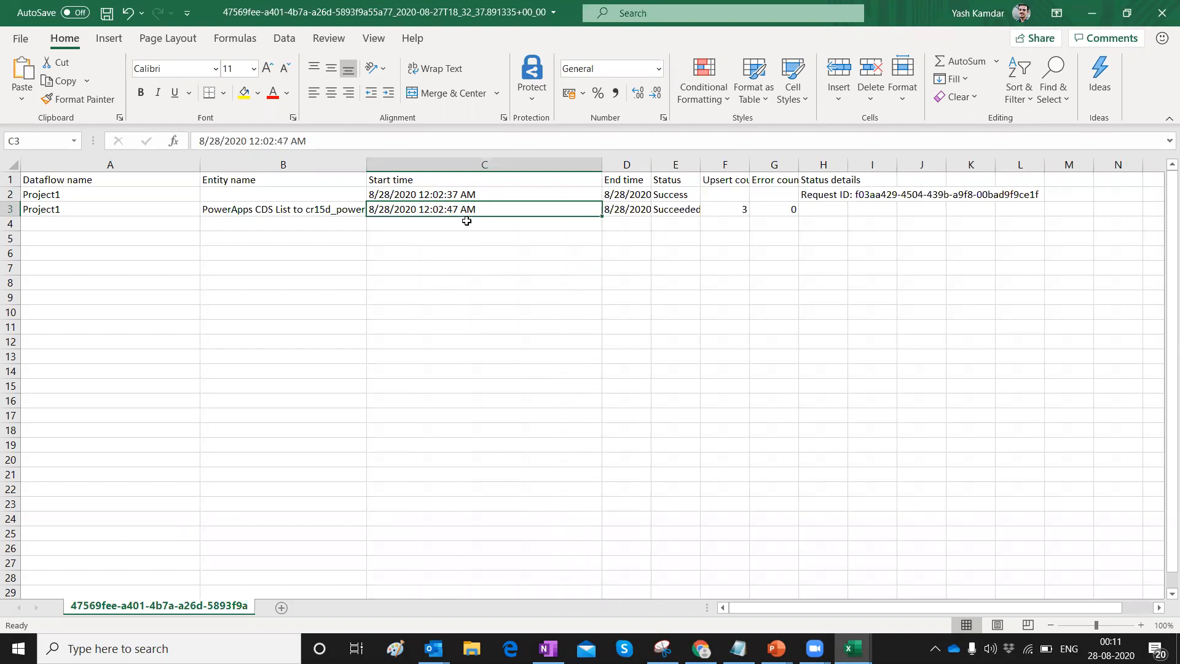
{"action": "left_click", "coordinate": [627, 196]}
{"action": "left_click", "coordinate": [637, 211]}
{"action": "left_click", "coordinate": [673, 195]}
{"action": "left_click", "coordinate": [674, 211]}
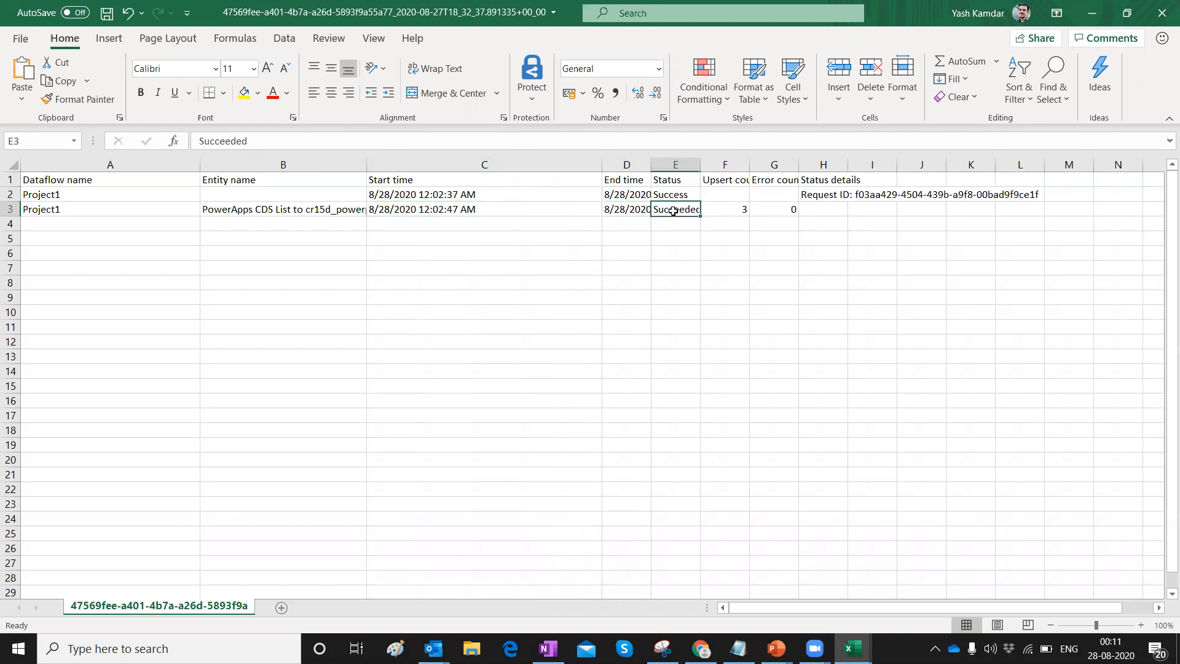
{"action": "left_click", "coordinate": [800, 198]}
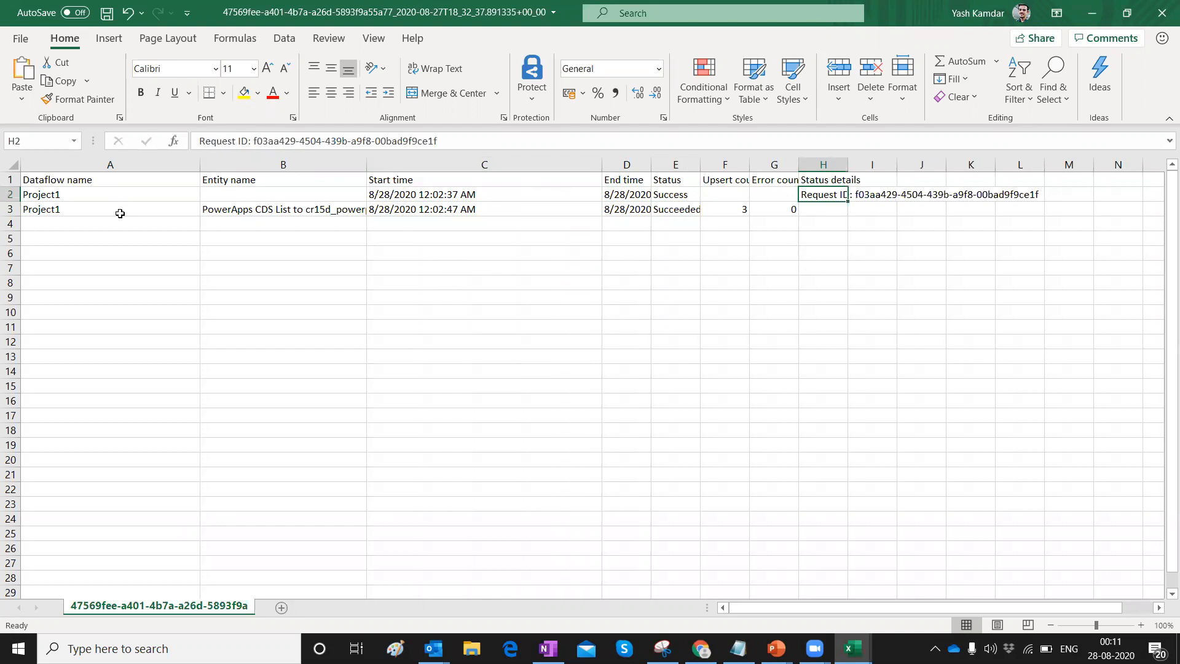
{"action": "left_click", "coordinate": [1094, 13]}
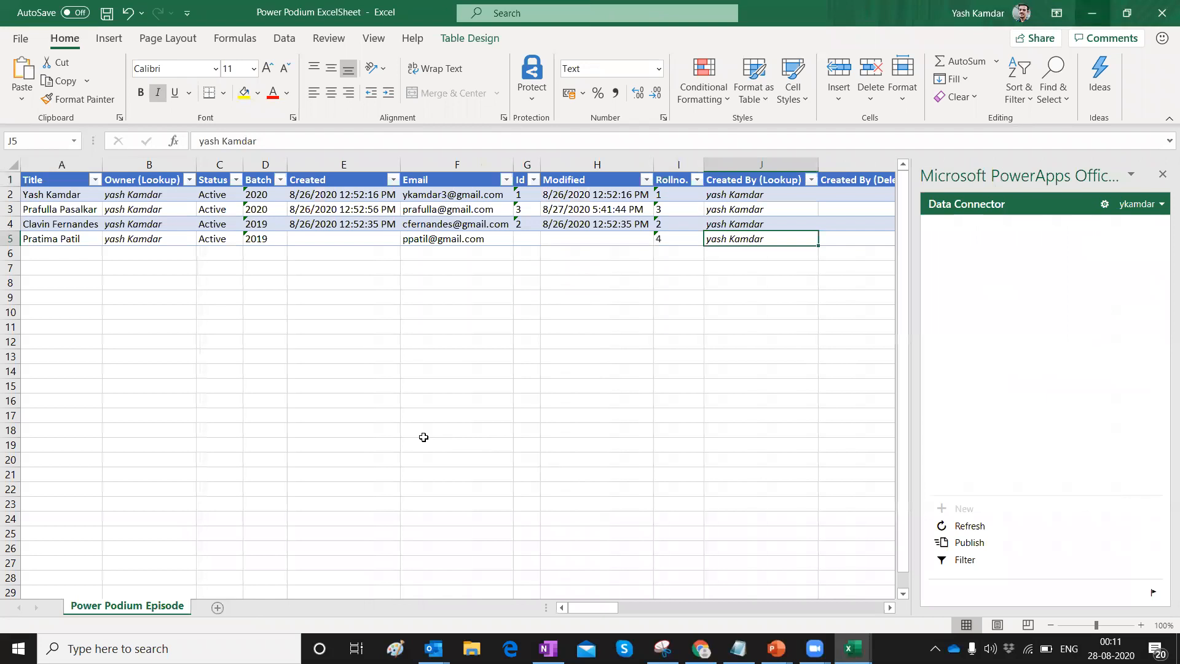
Close the dataflow's Refresh history dialog and switch to the Entities list.
{"action": "left_click", "coordinate": [700, 649]}
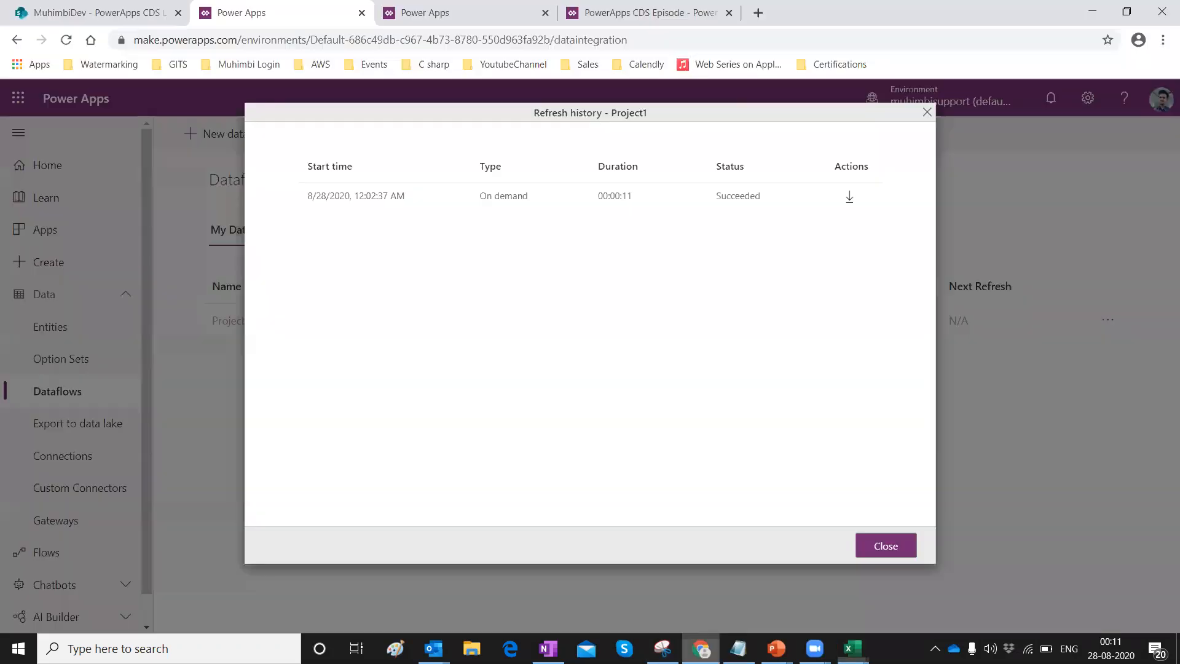
{"action": "left_click", "coordinate": [886, 545]}
{"action": "left_click", "coordinate": [52, 339]}
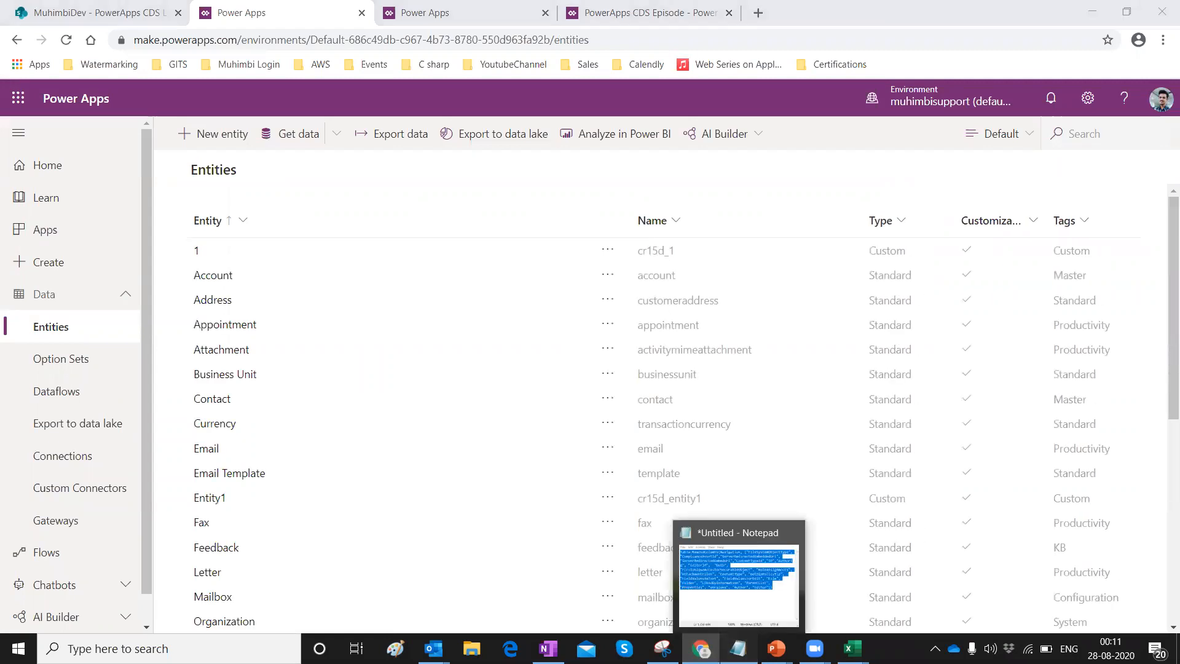
Bring up the Notepad note and review the Table.RemoveColumns query that still lists ServerRedirectedEmbeddedUri.
{"action": "left_click", "coordinate": [738, 648]}
{"action": "left_click", "coordinate": [453, 435]}
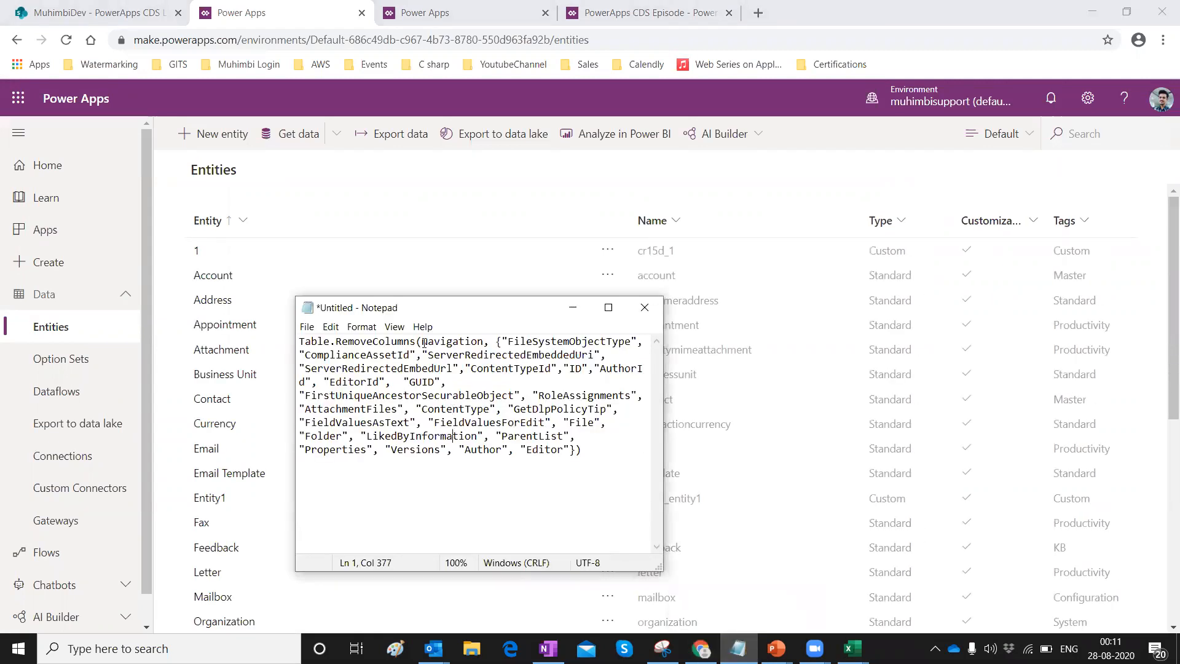
{"action": "left_click_drag", "start_coordinate": [302, 342], "coordinate": [641, 456]}
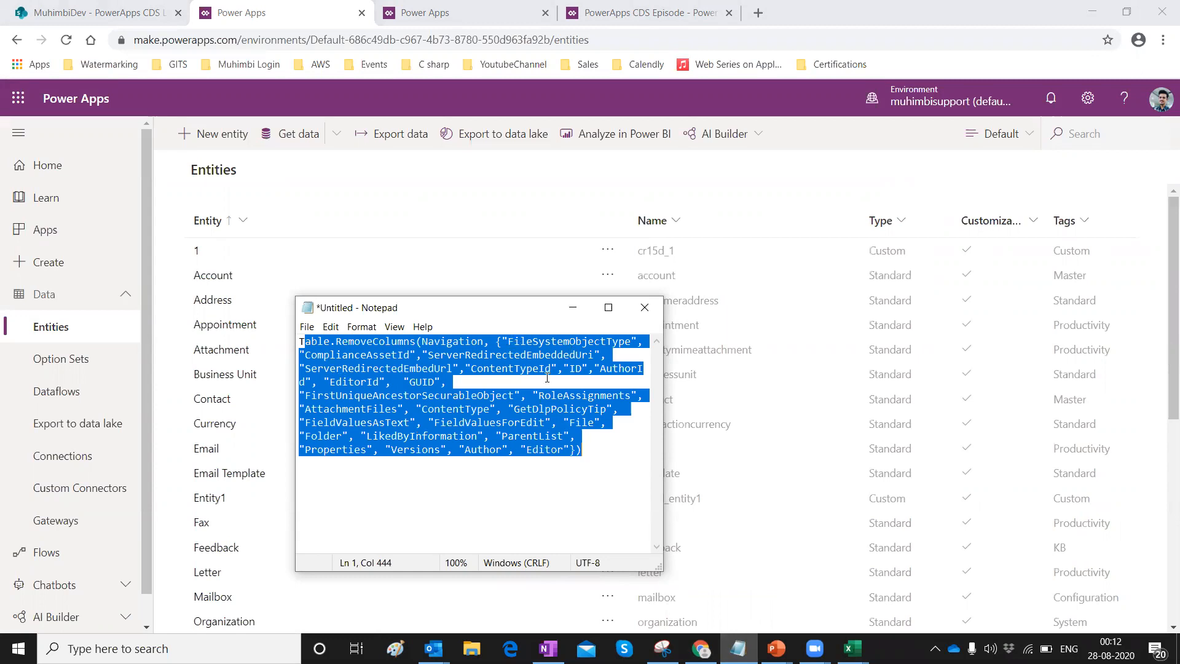
{"action": "left_click", "coordinate": [511, 516]}
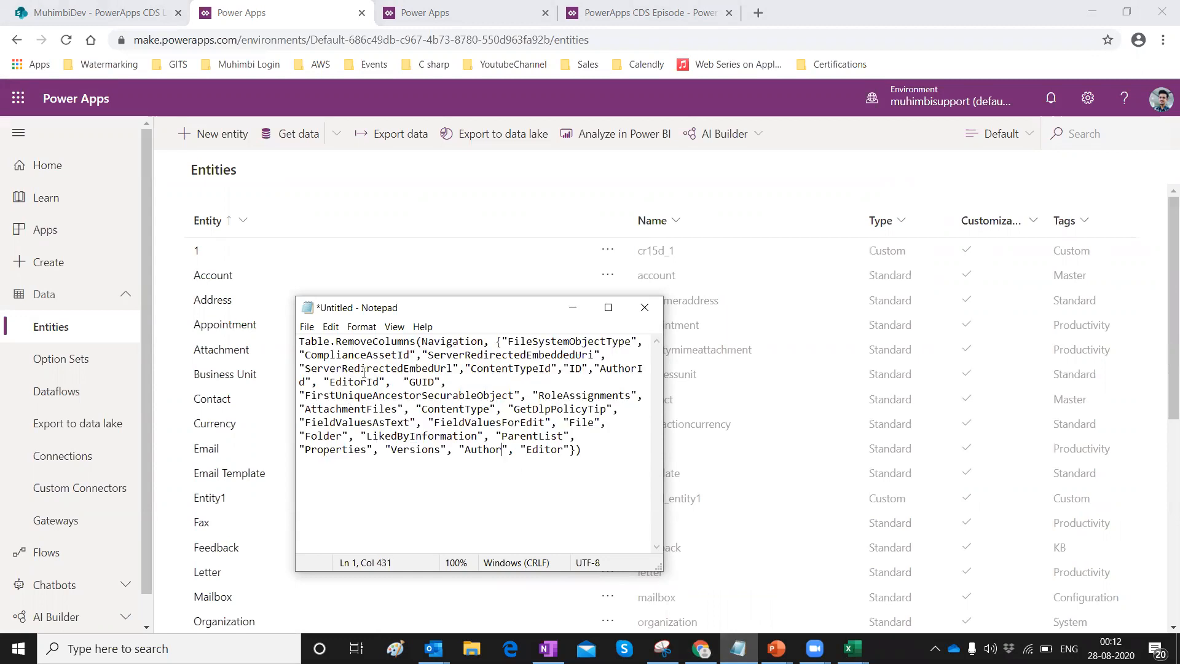